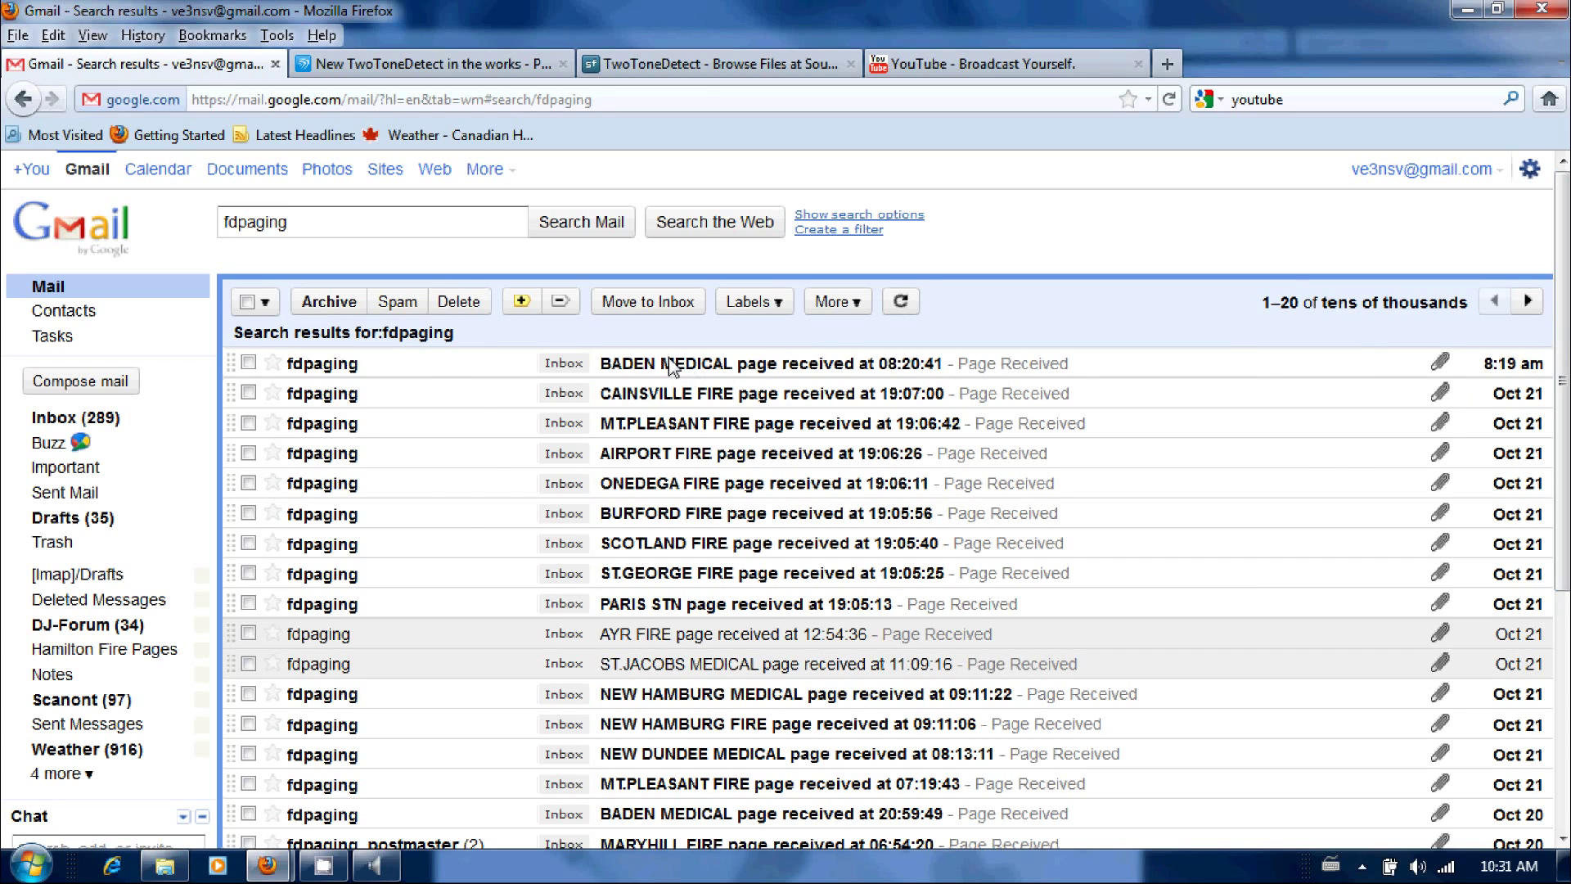
Play the MP3 recording attached to the BADEN MEDICAL page e-mail and close the audio player when done listening
left_click(670, 366)
left_click(352, 514)
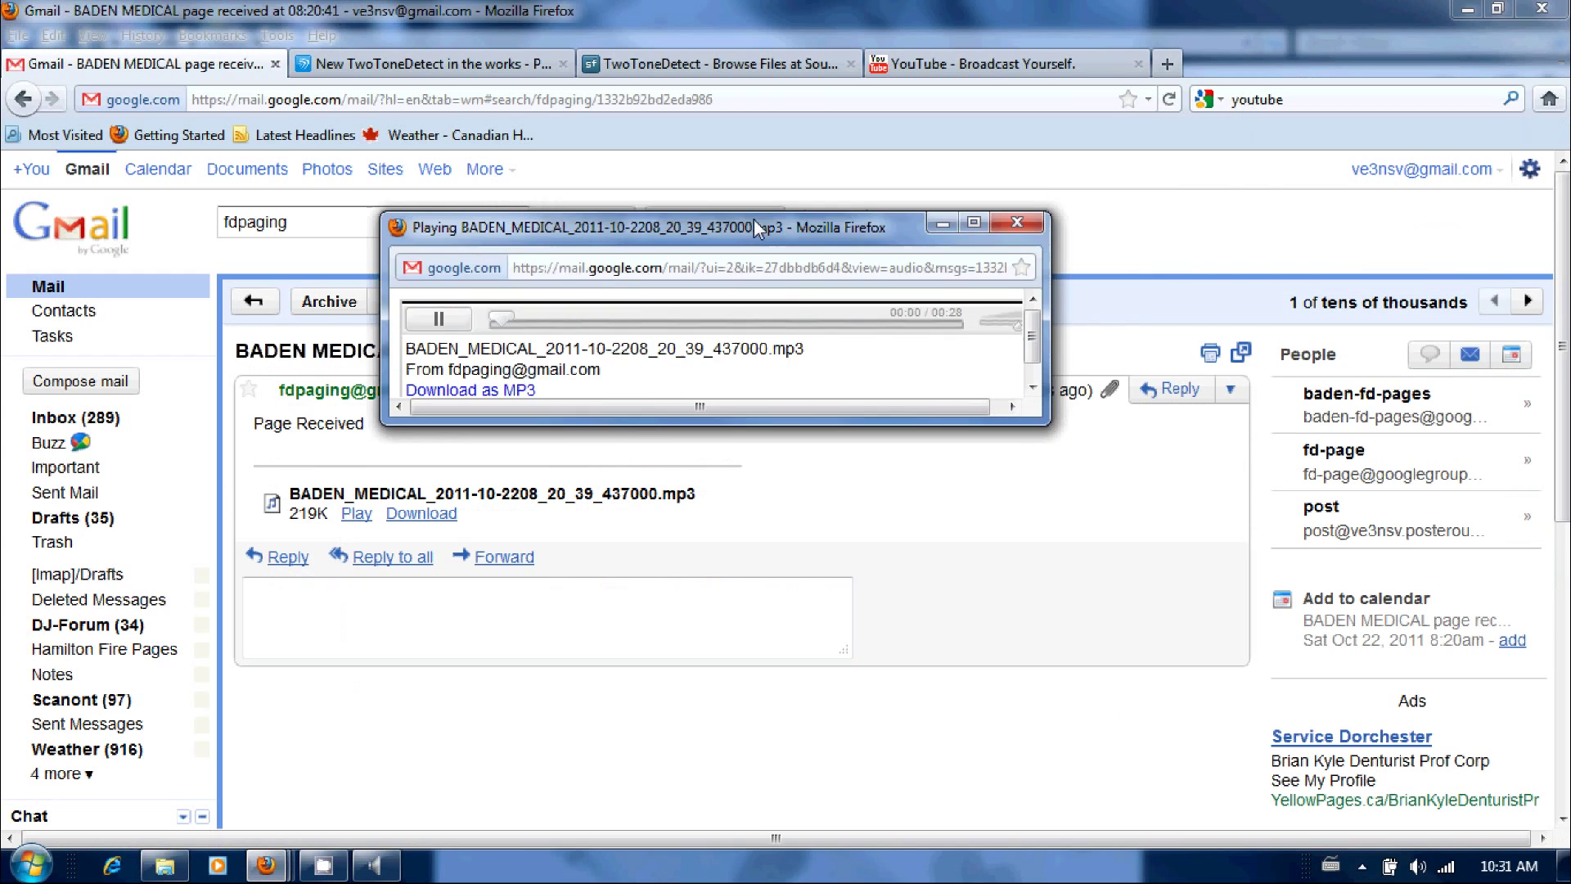
left_click_drag(762, 234, 716, 192)
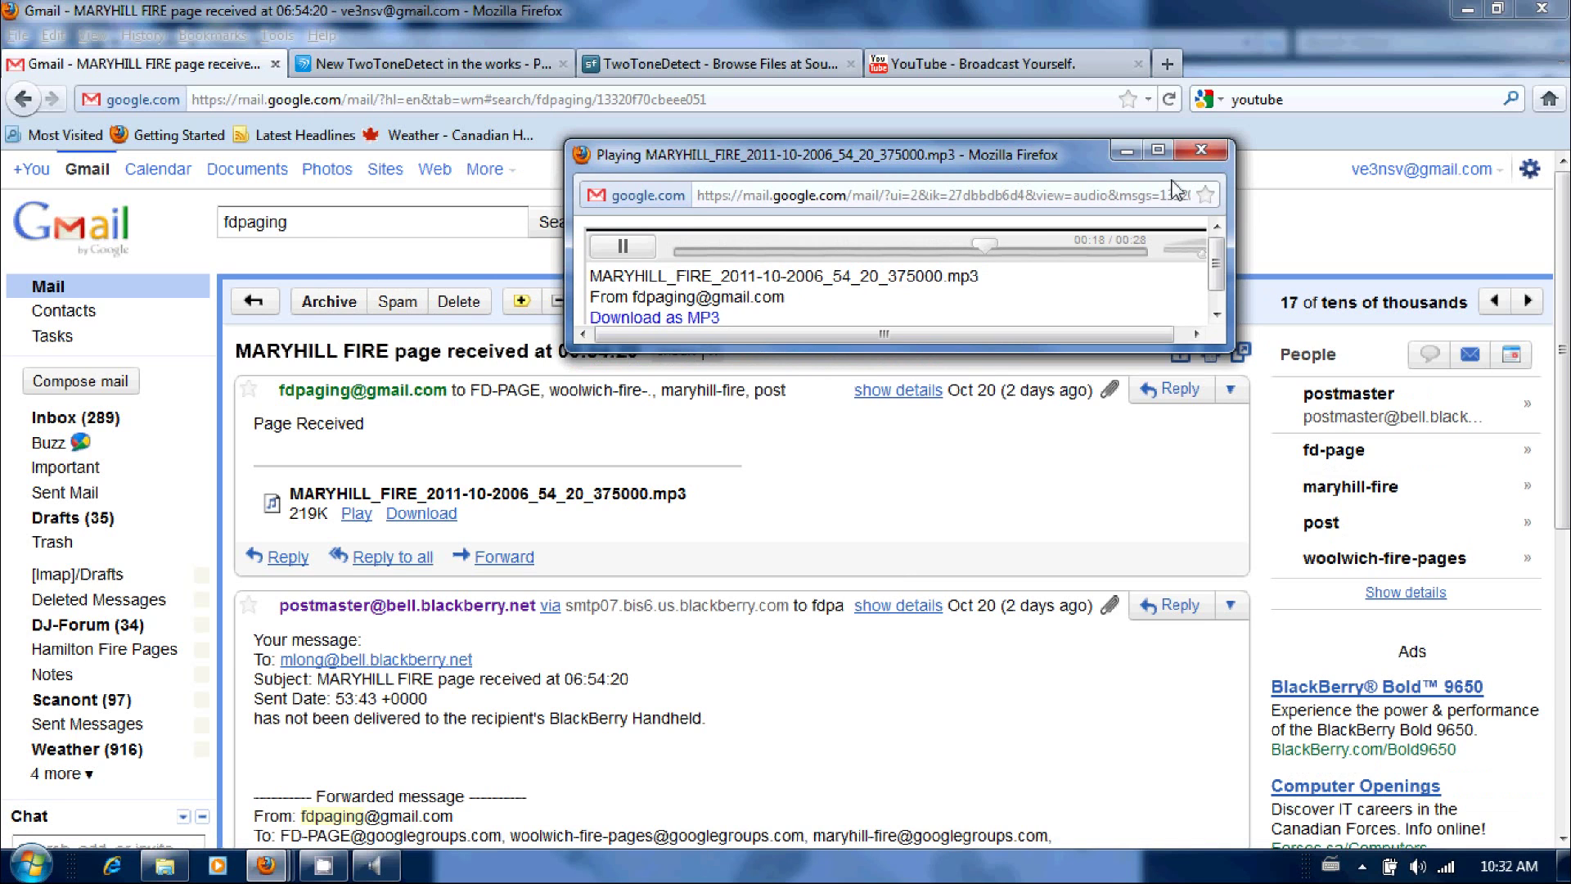
left_click(1200, 151)
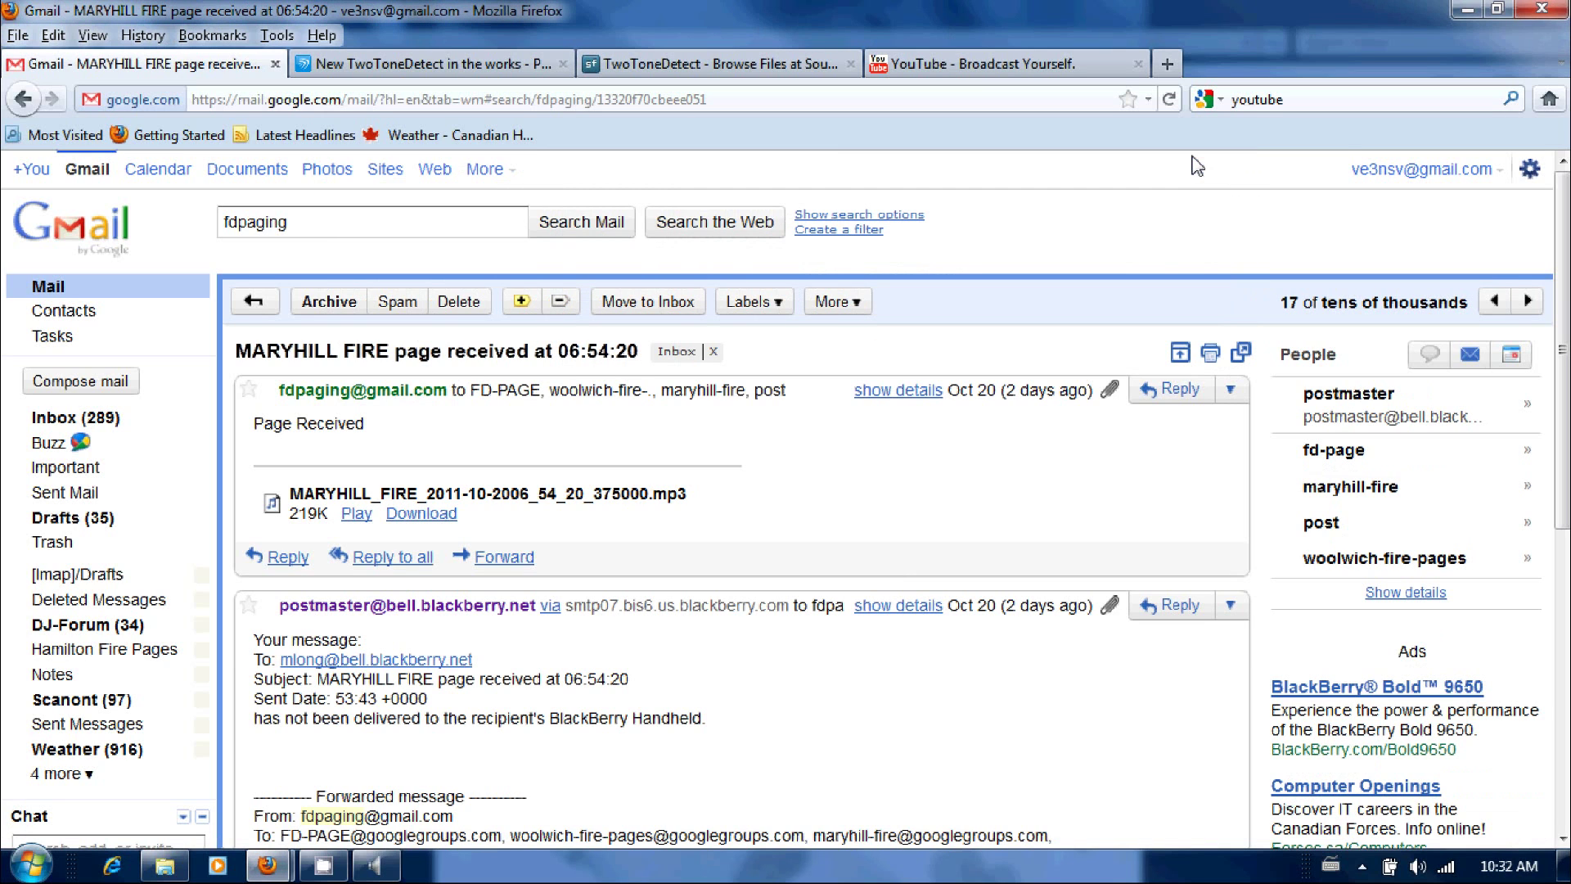
Review the supported and planned features in the TwoToneDetect forum thread, and check the project's file list on SourceForge
left_click(941, 64)
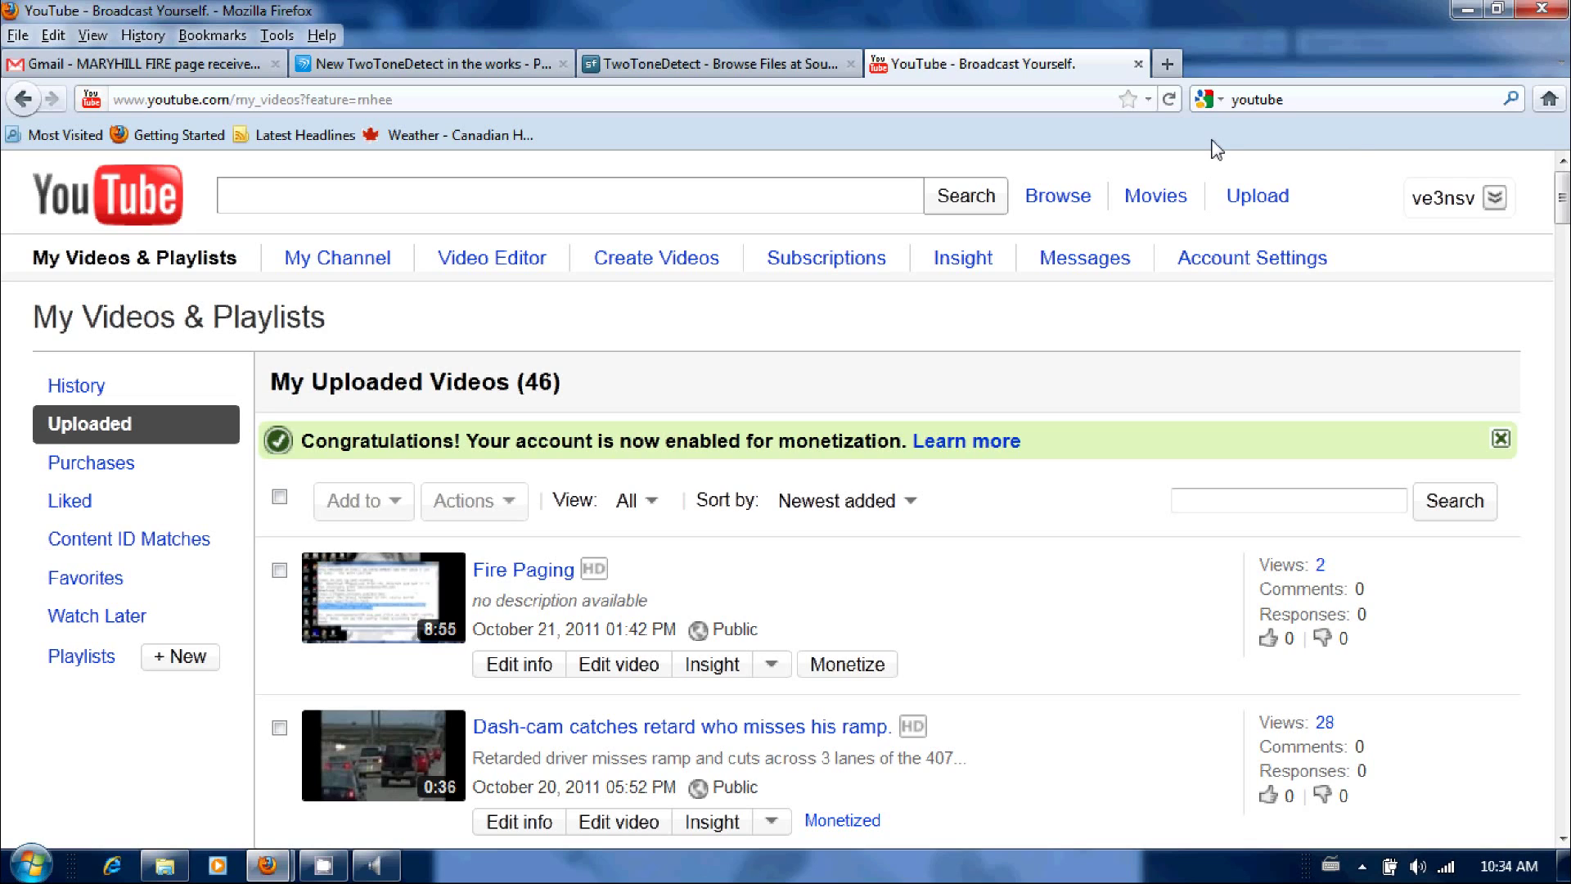
left_click(423, 62)
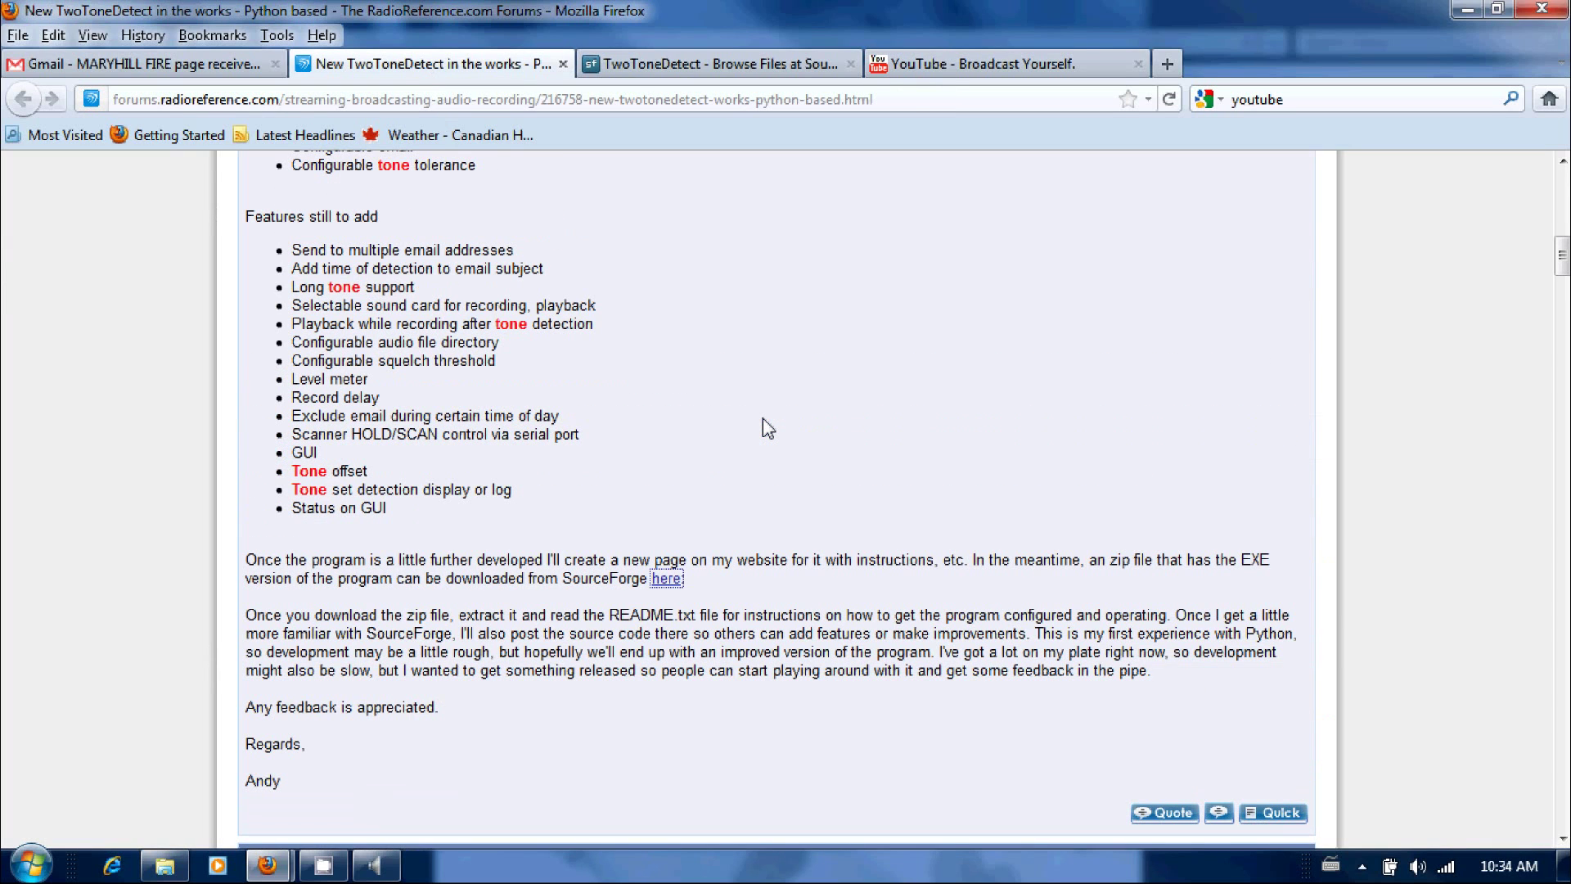
scroll(839, 450, "up", 5)
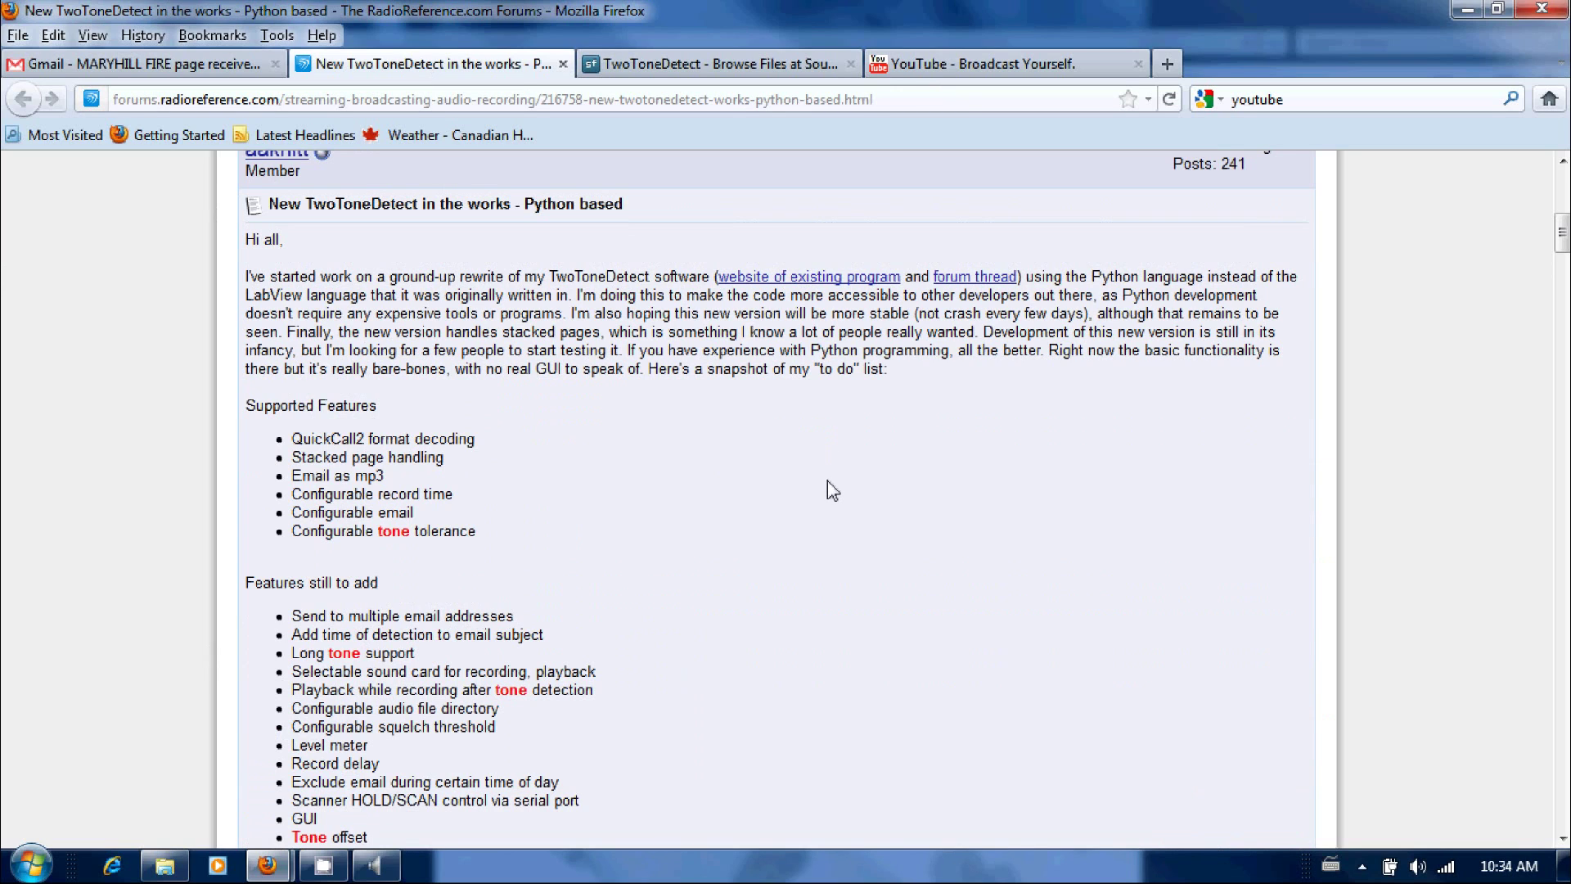
scroll(832, 489, "down", 3)
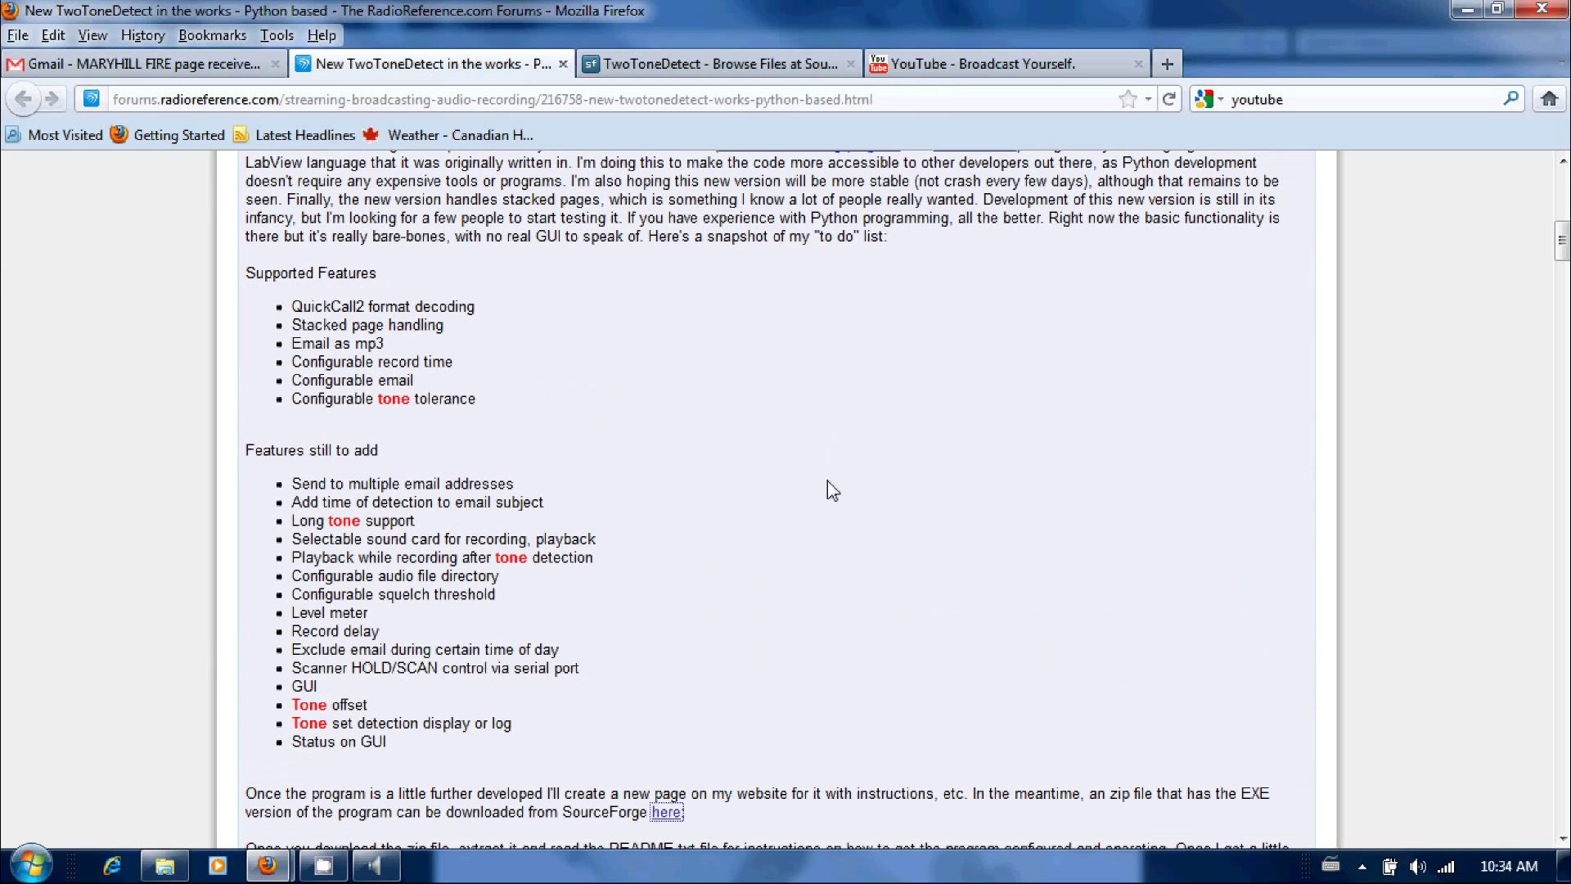
scroll(815, 485, "down", 1)
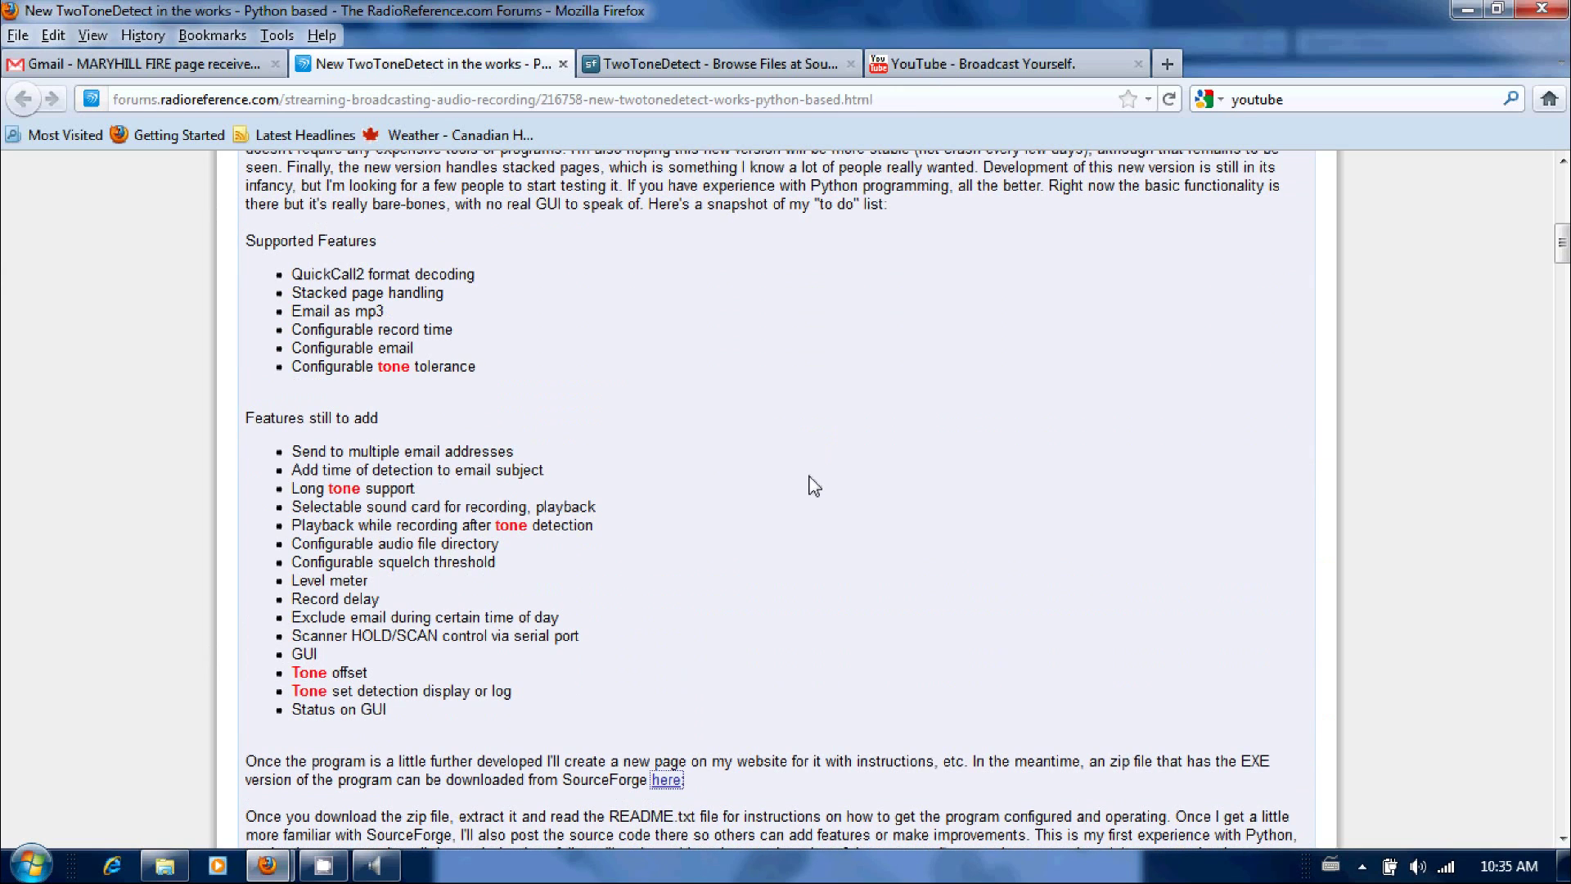
left_click(667, 72)
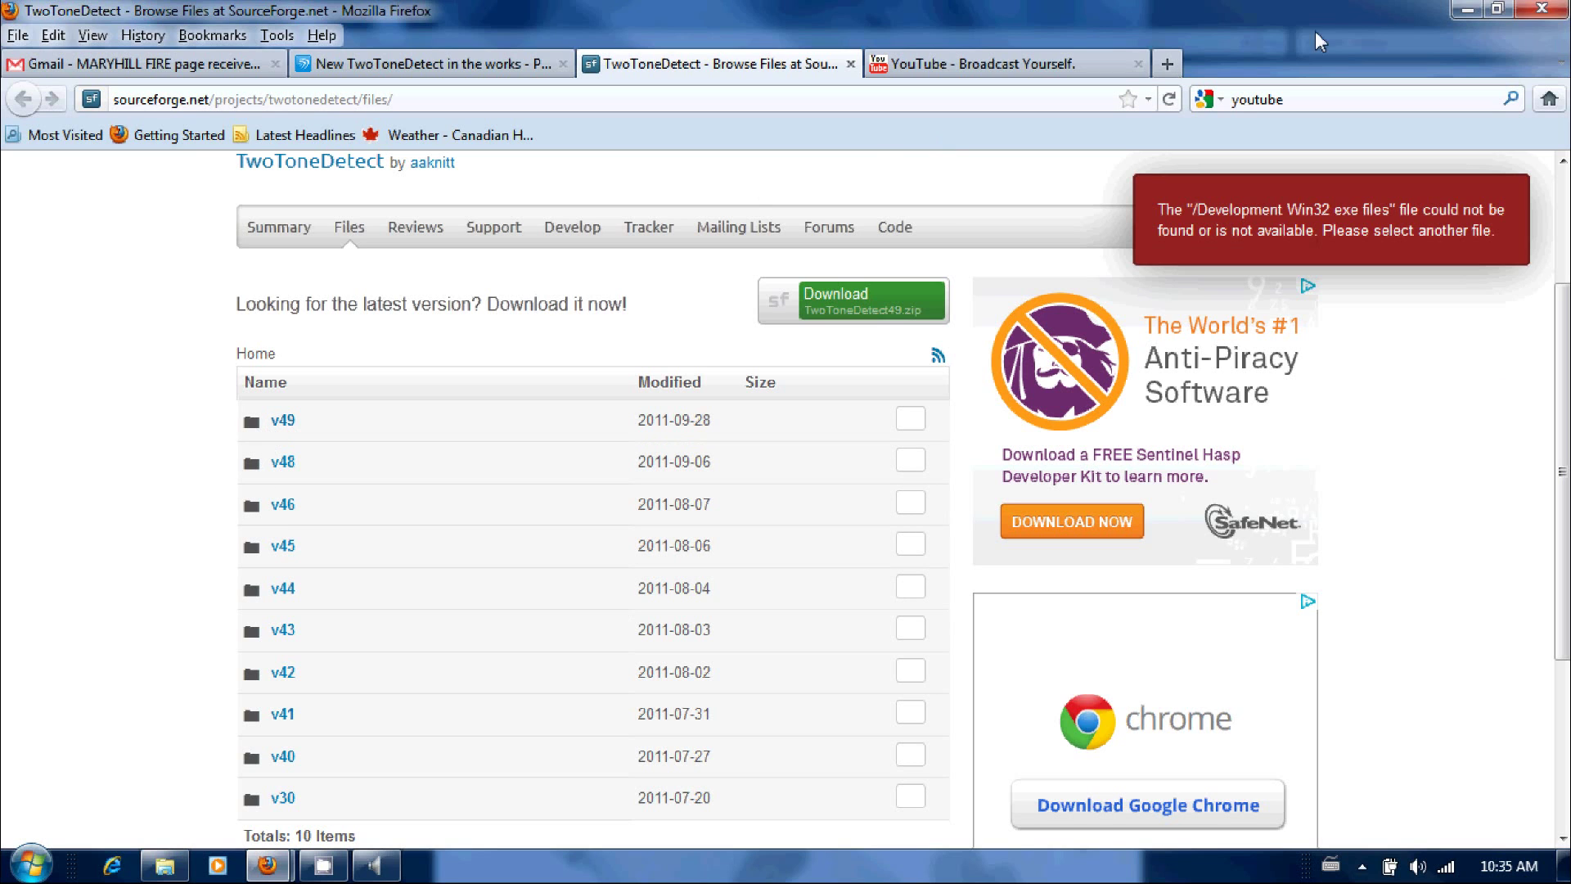
Minimize the open browser and Explorer windows and open the TwoToneDetect49 folder from the desktop
left_click(1469, 12)
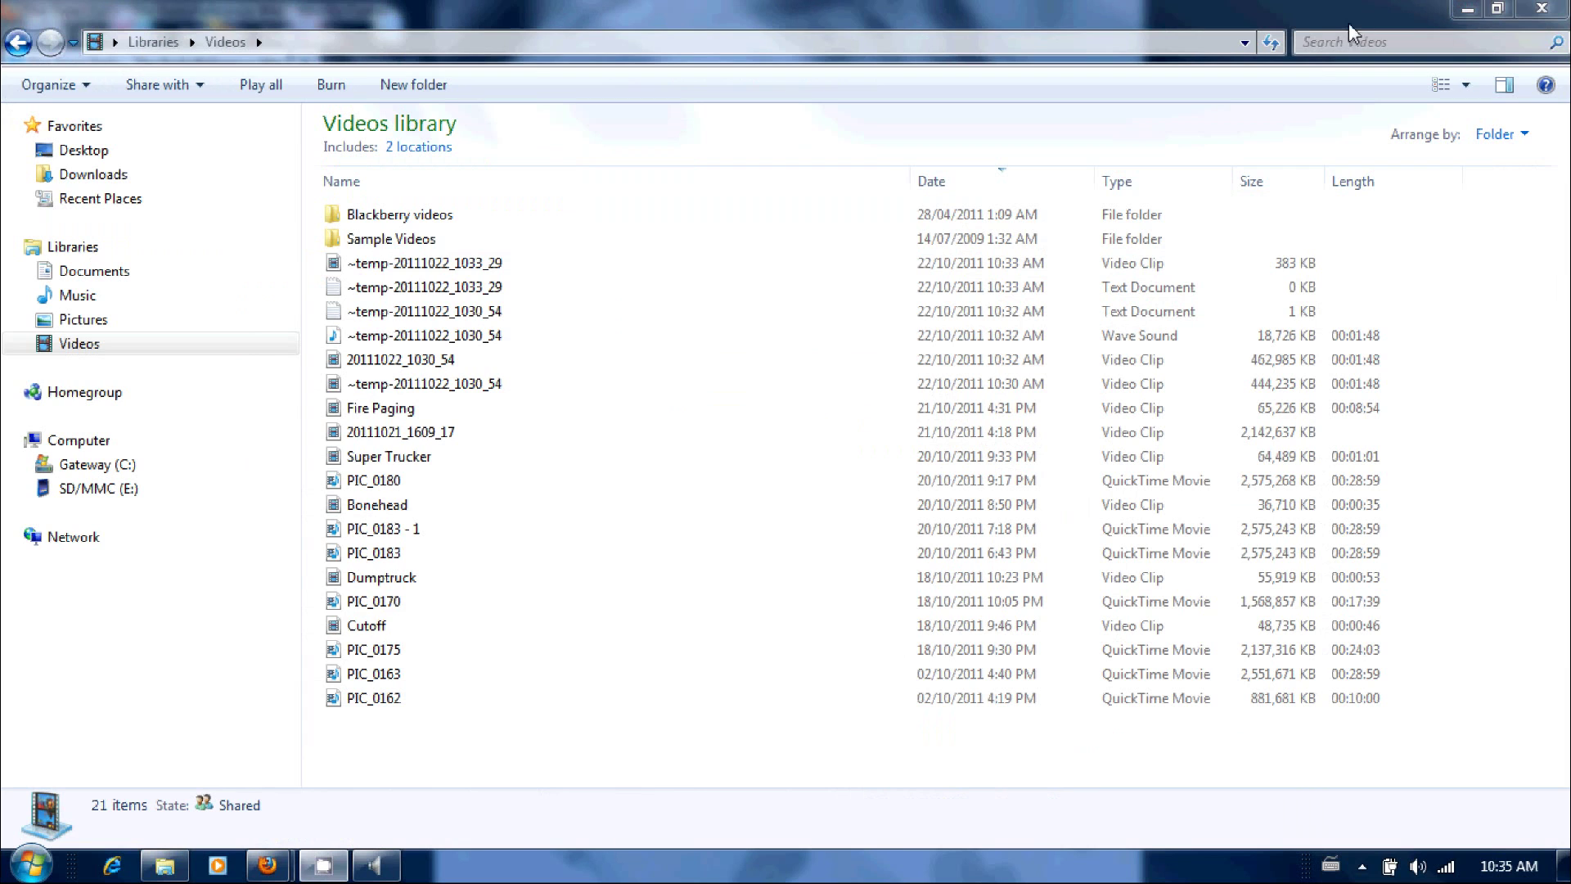
left_click(1468, 11)
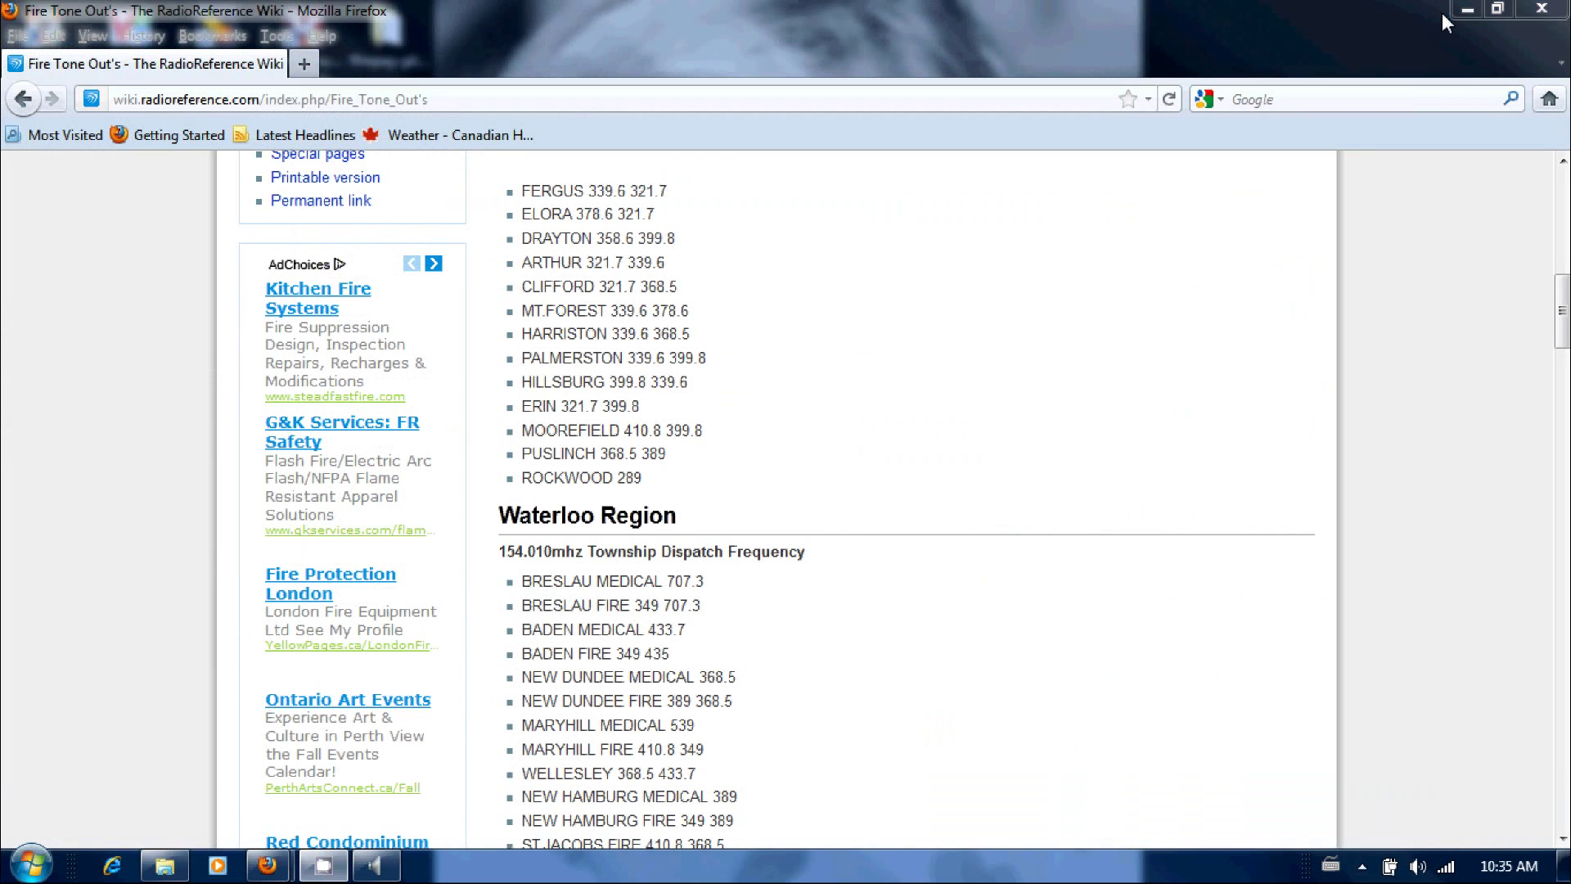
left_click(1466, 10)
double_click(658, 350)
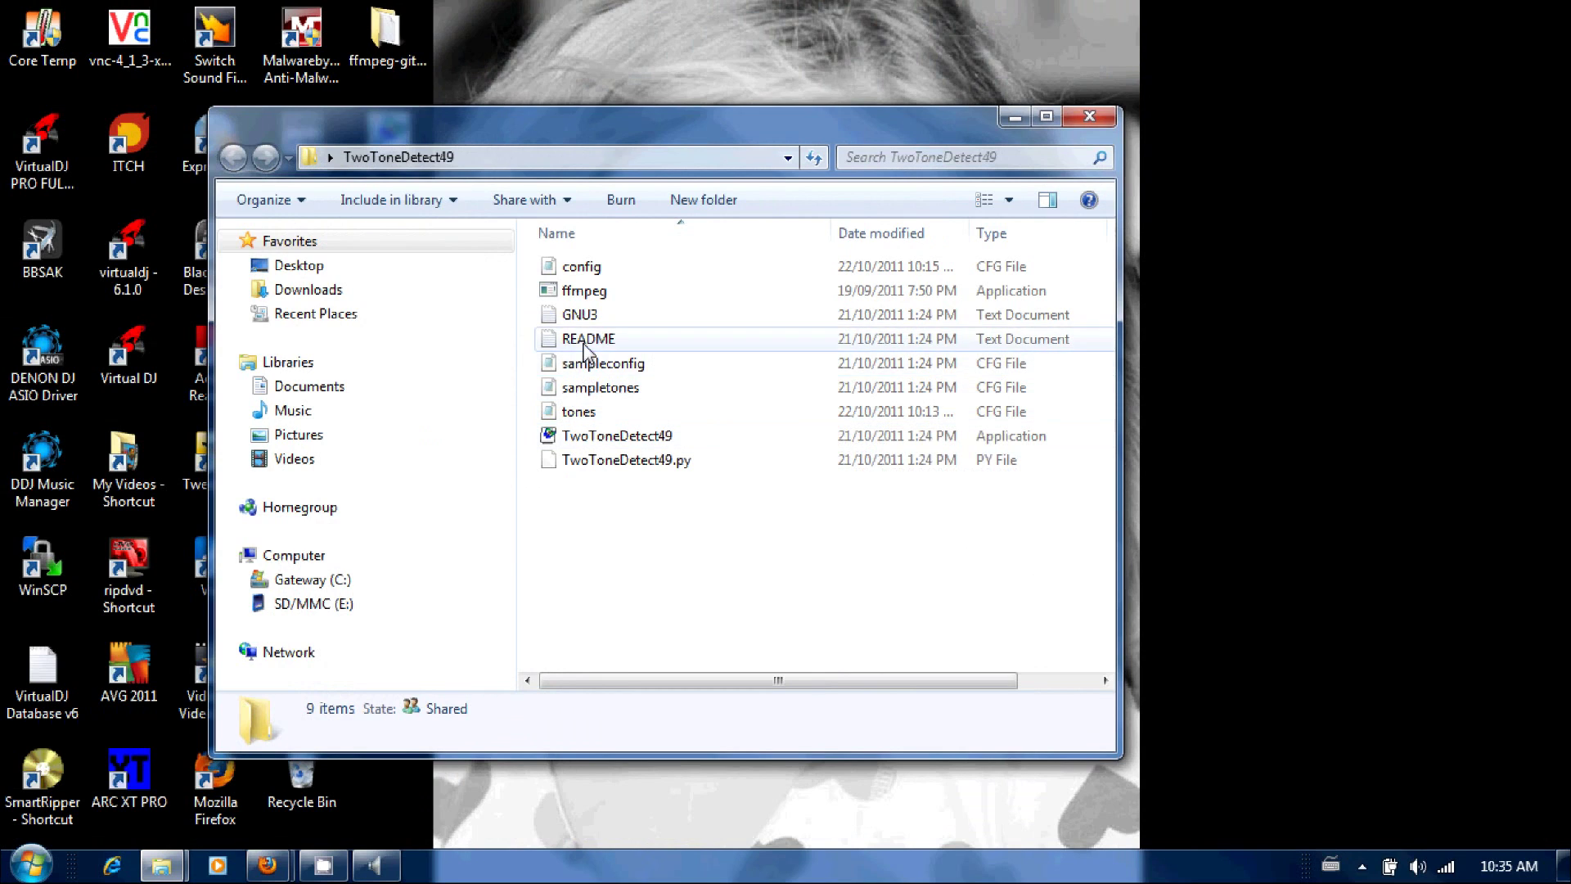
Open the README file in Notepad and turn on Word Wrap to read the ffmpeg download instructions
double_click(585, 350)
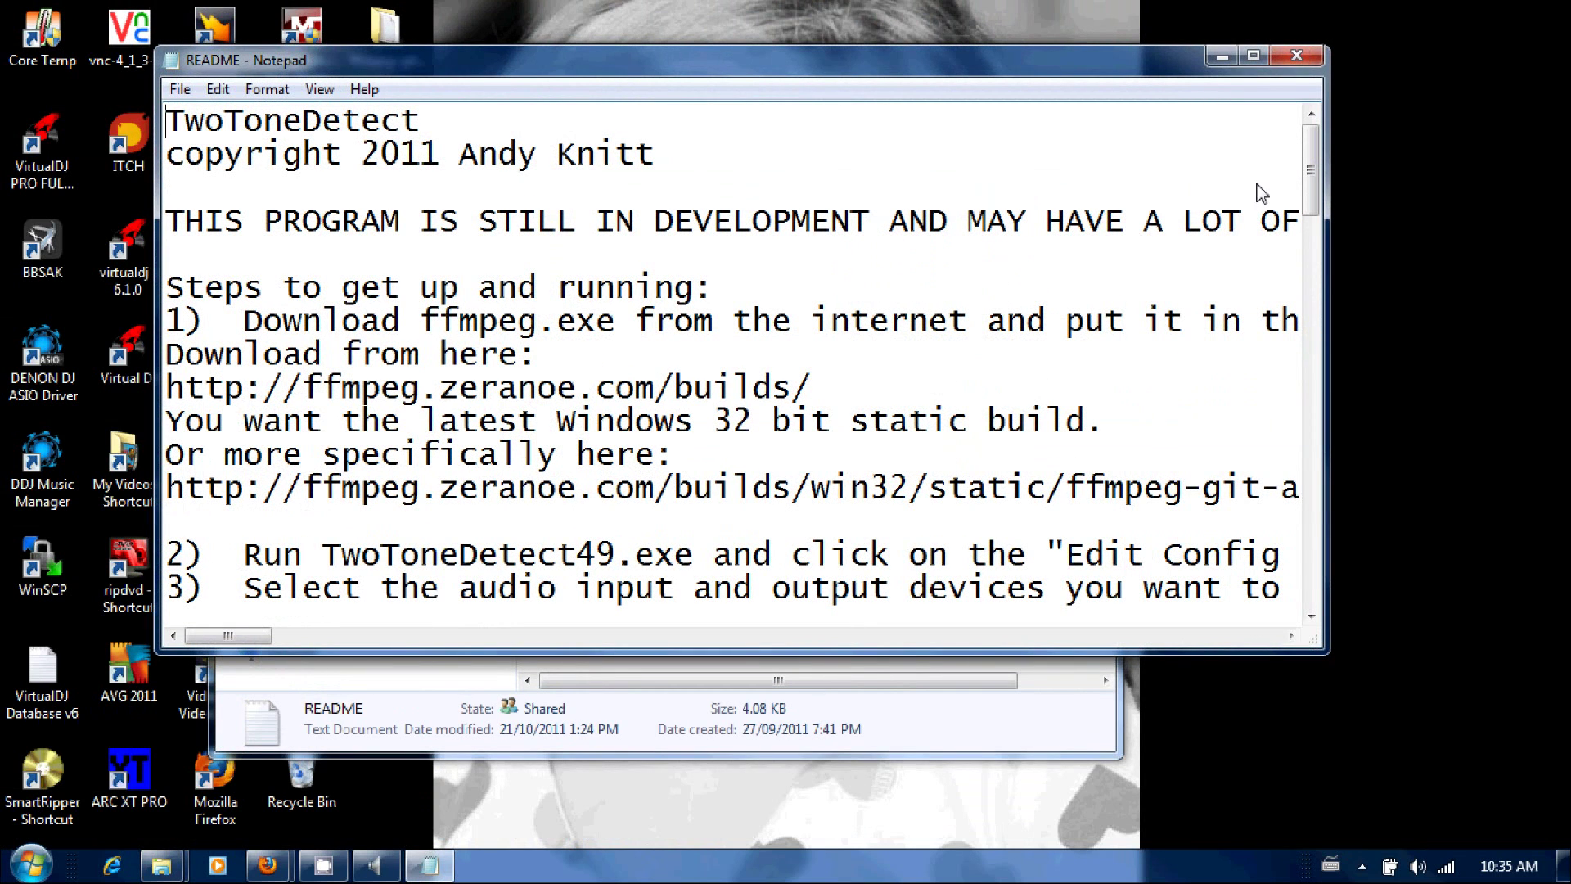
left_click(267, 89)
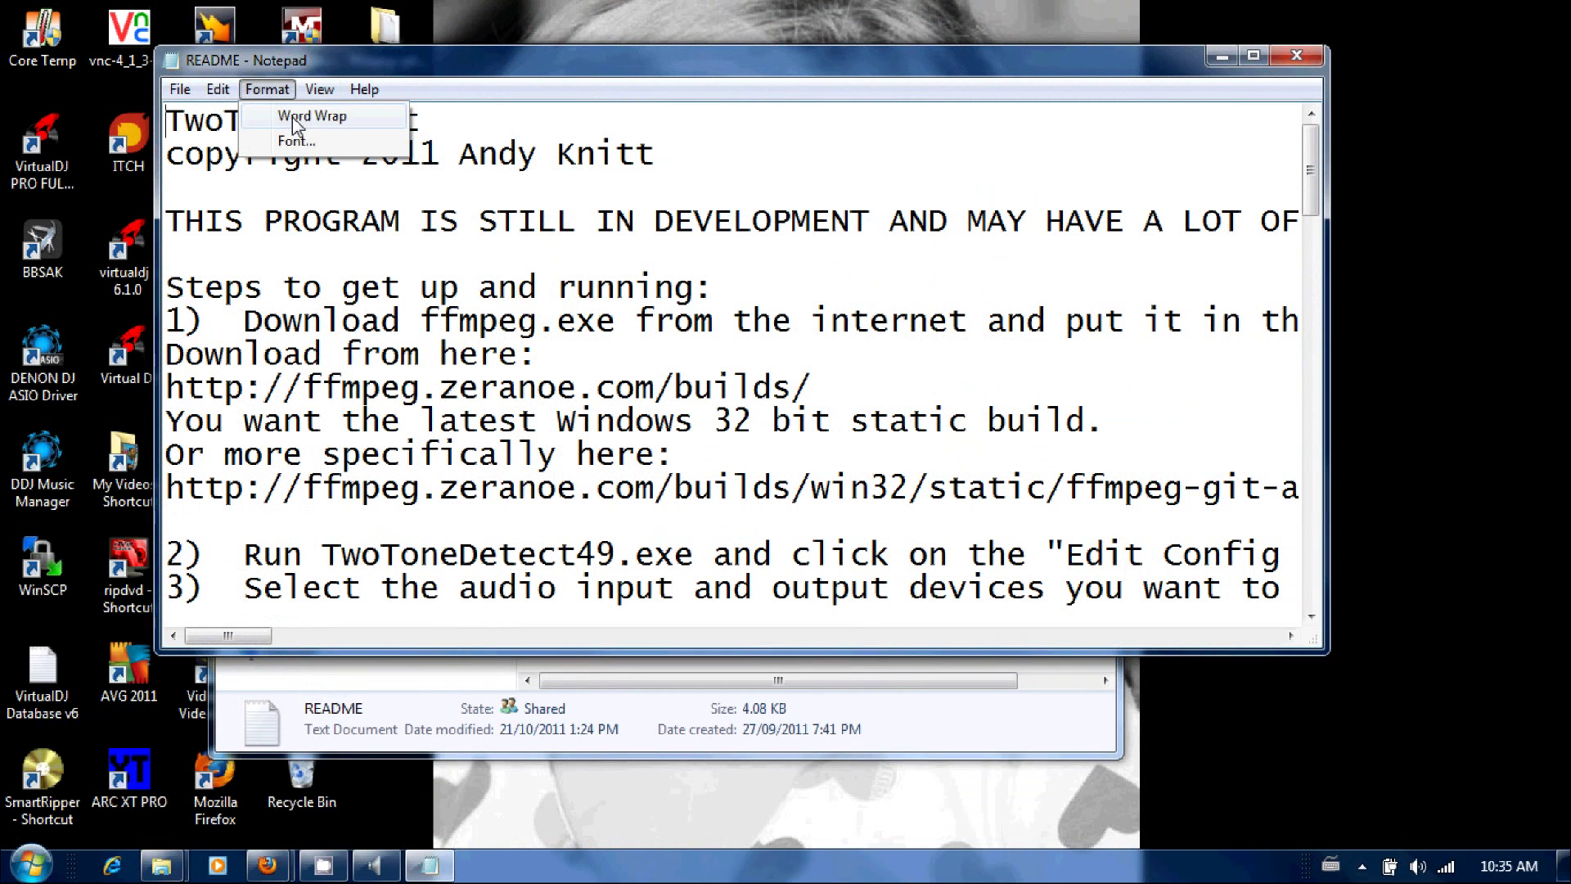
left_click(298, 114)
left_click_drag(1309, 160, 1311, 181)
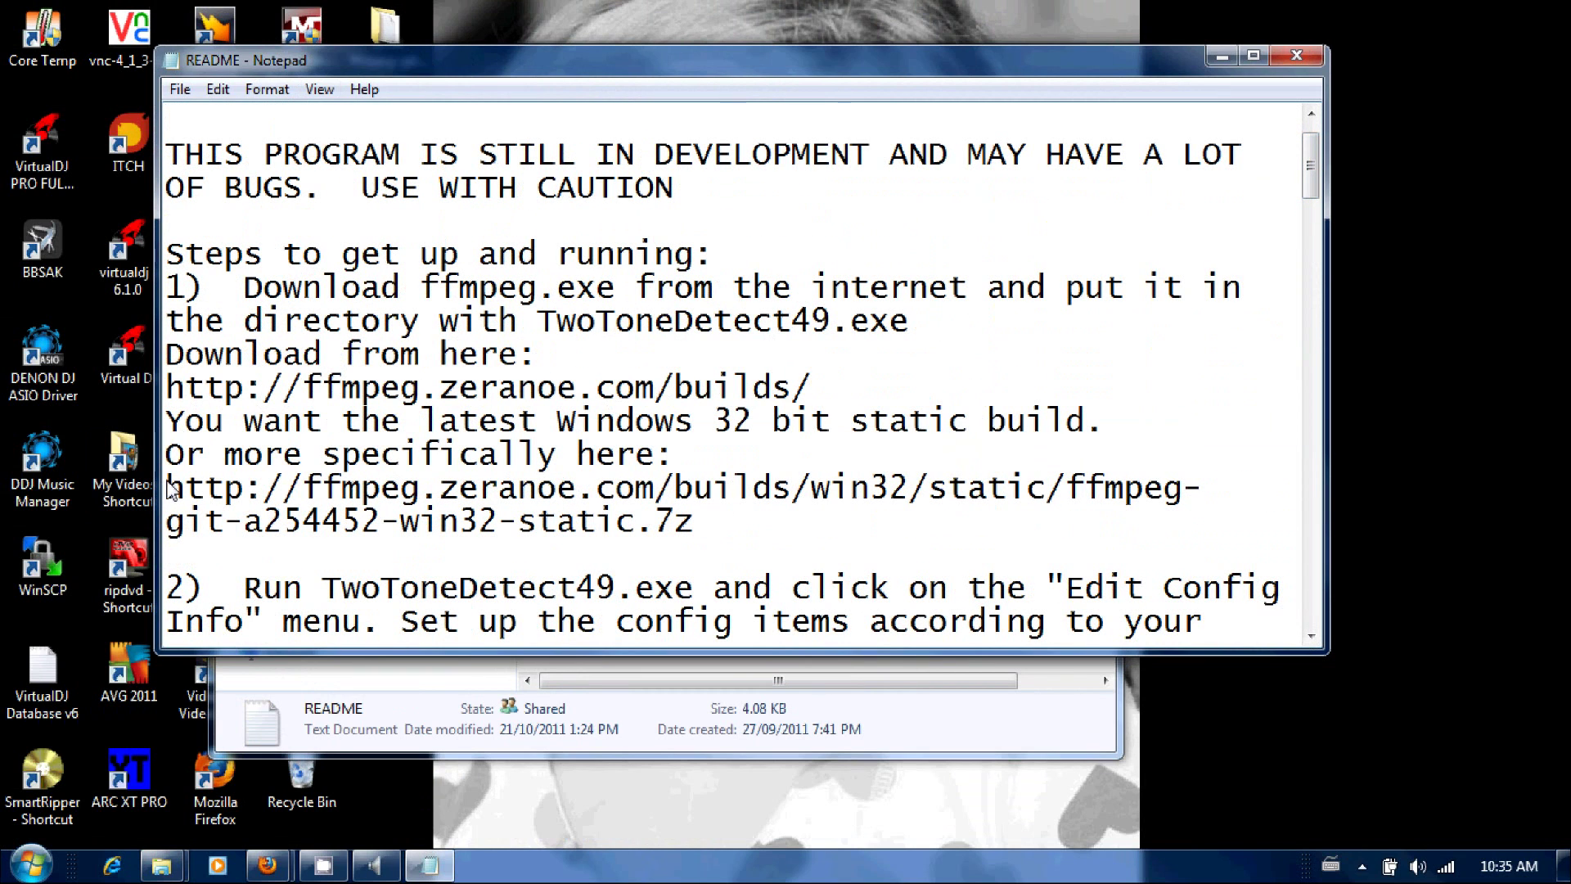
Copy the ffmpeg-git-a254452-win32-static.7z download link from the README and load it in a new Firefox tab
left_click_drag(166, 490, 711, 520)
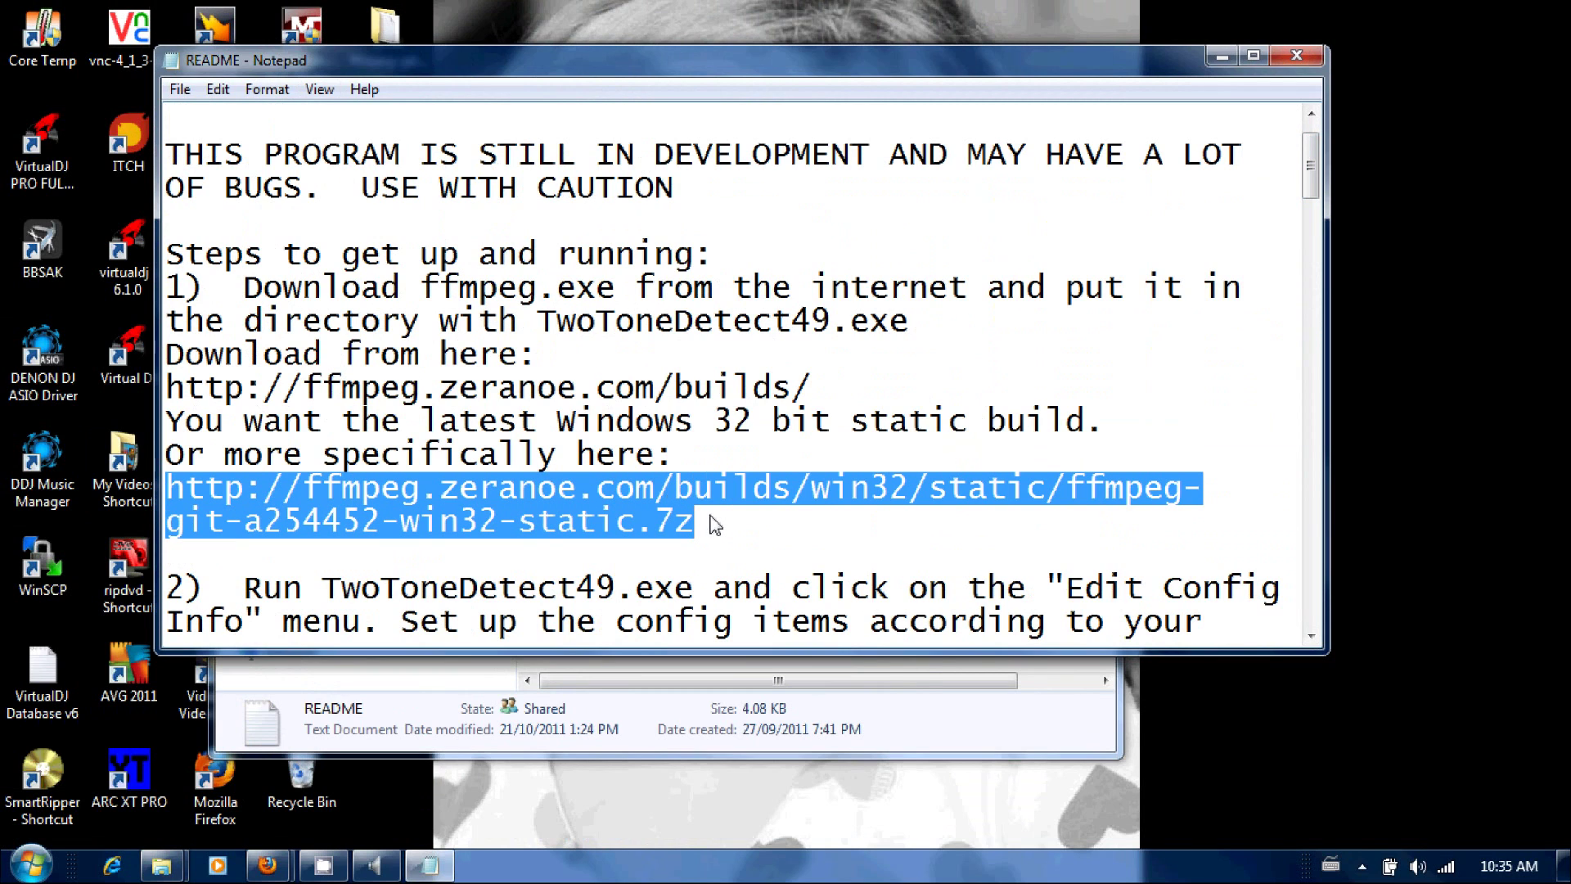
right_click(650, 524)
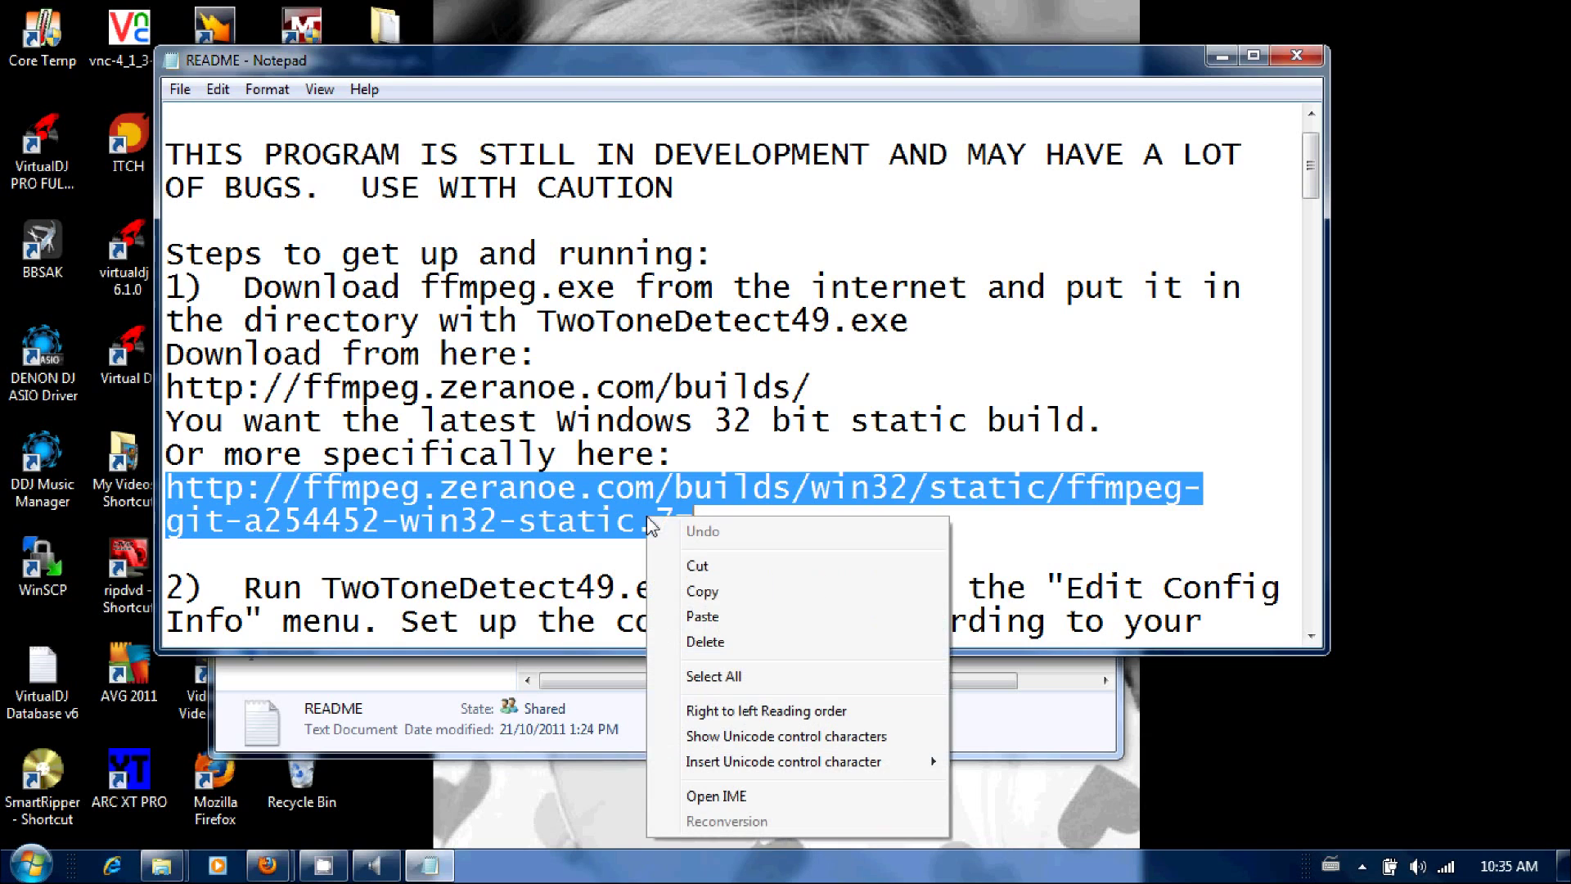
left_click(701, 592)
mouse_move(280, 869)
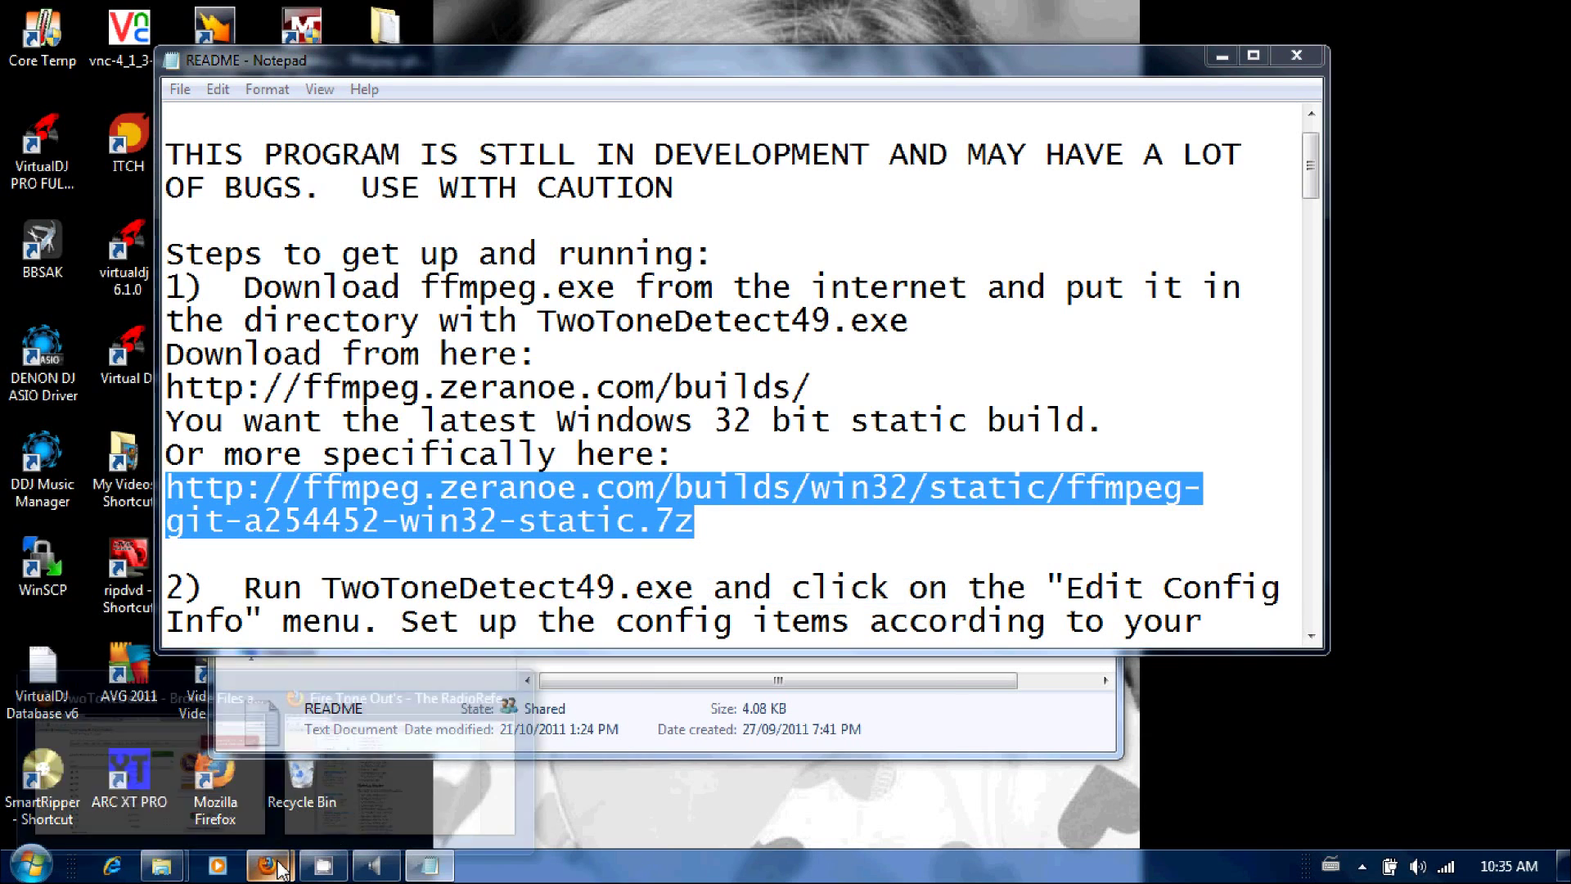
left_click(139, 736)
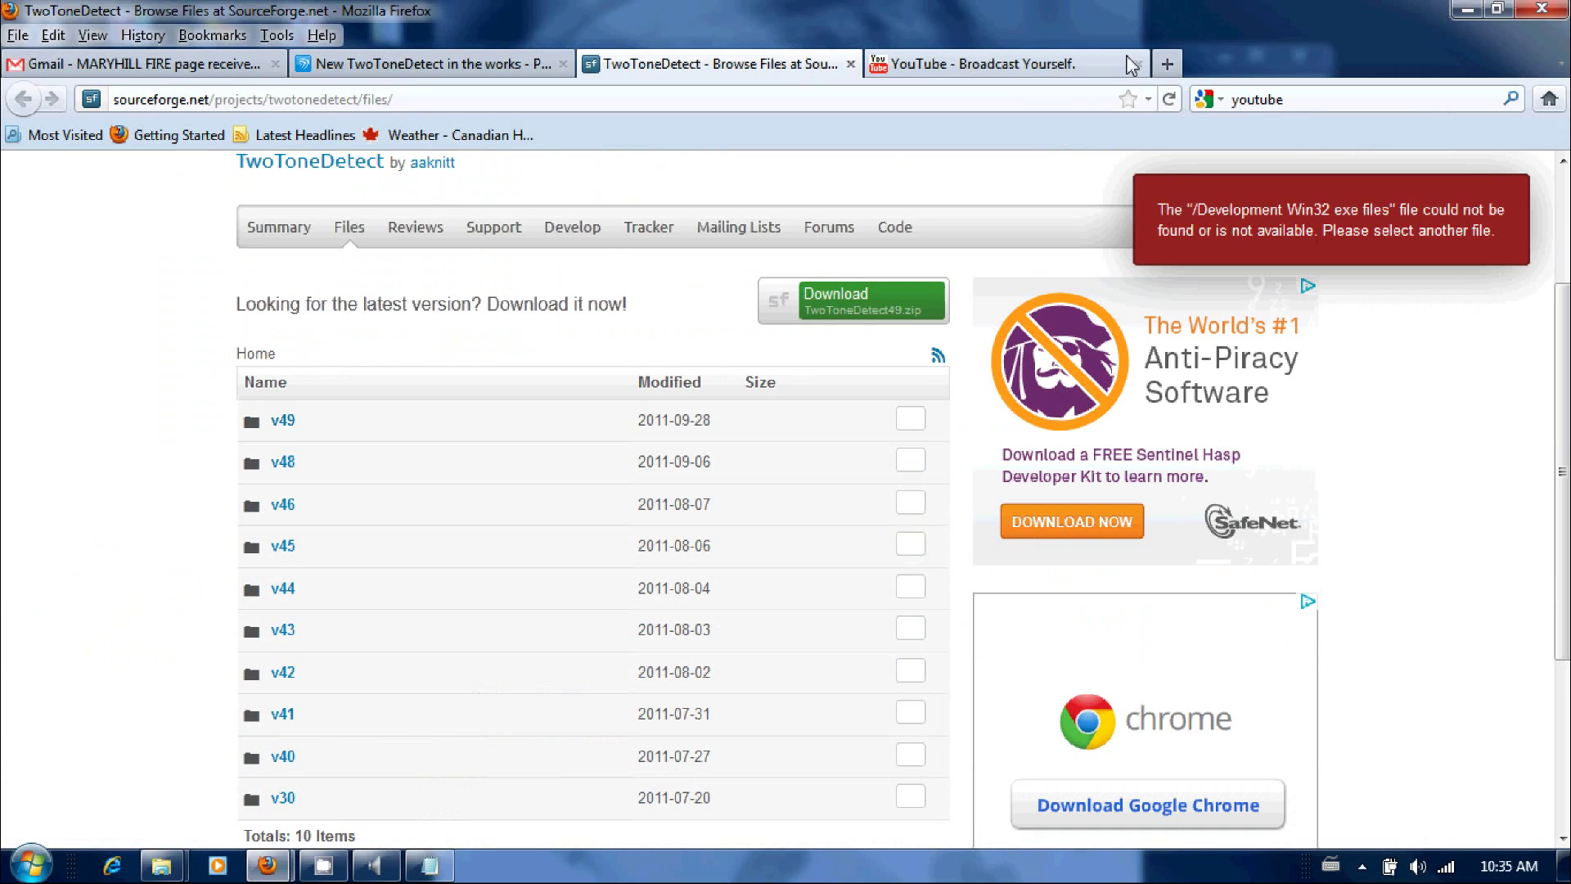
left_click(1167, 63)
right_click(358, 100)
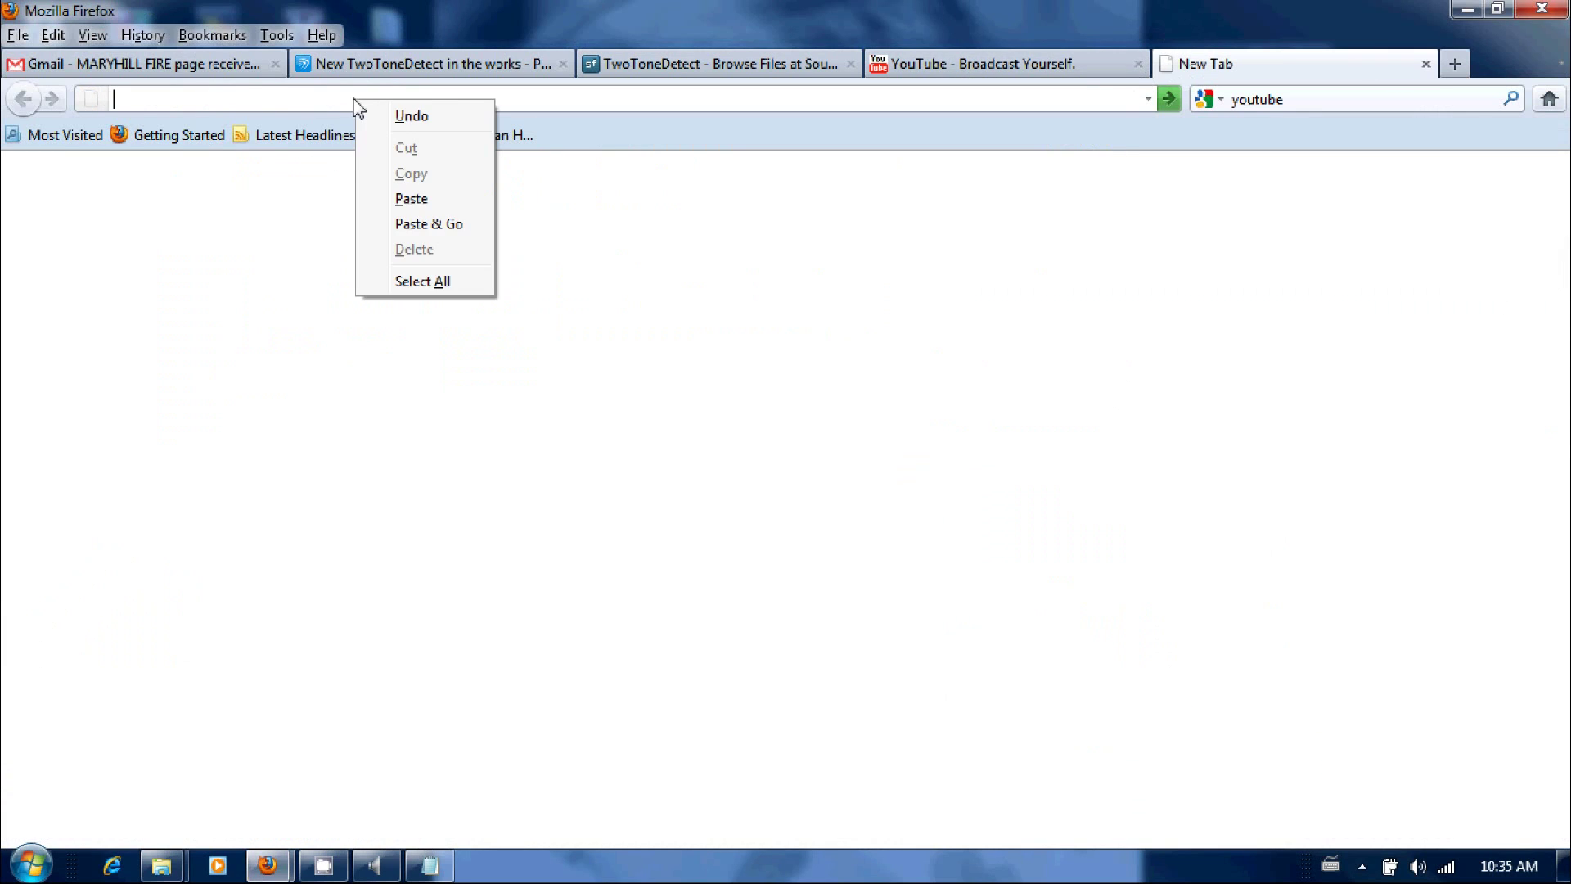
left_click(376, 203)
key("Return")
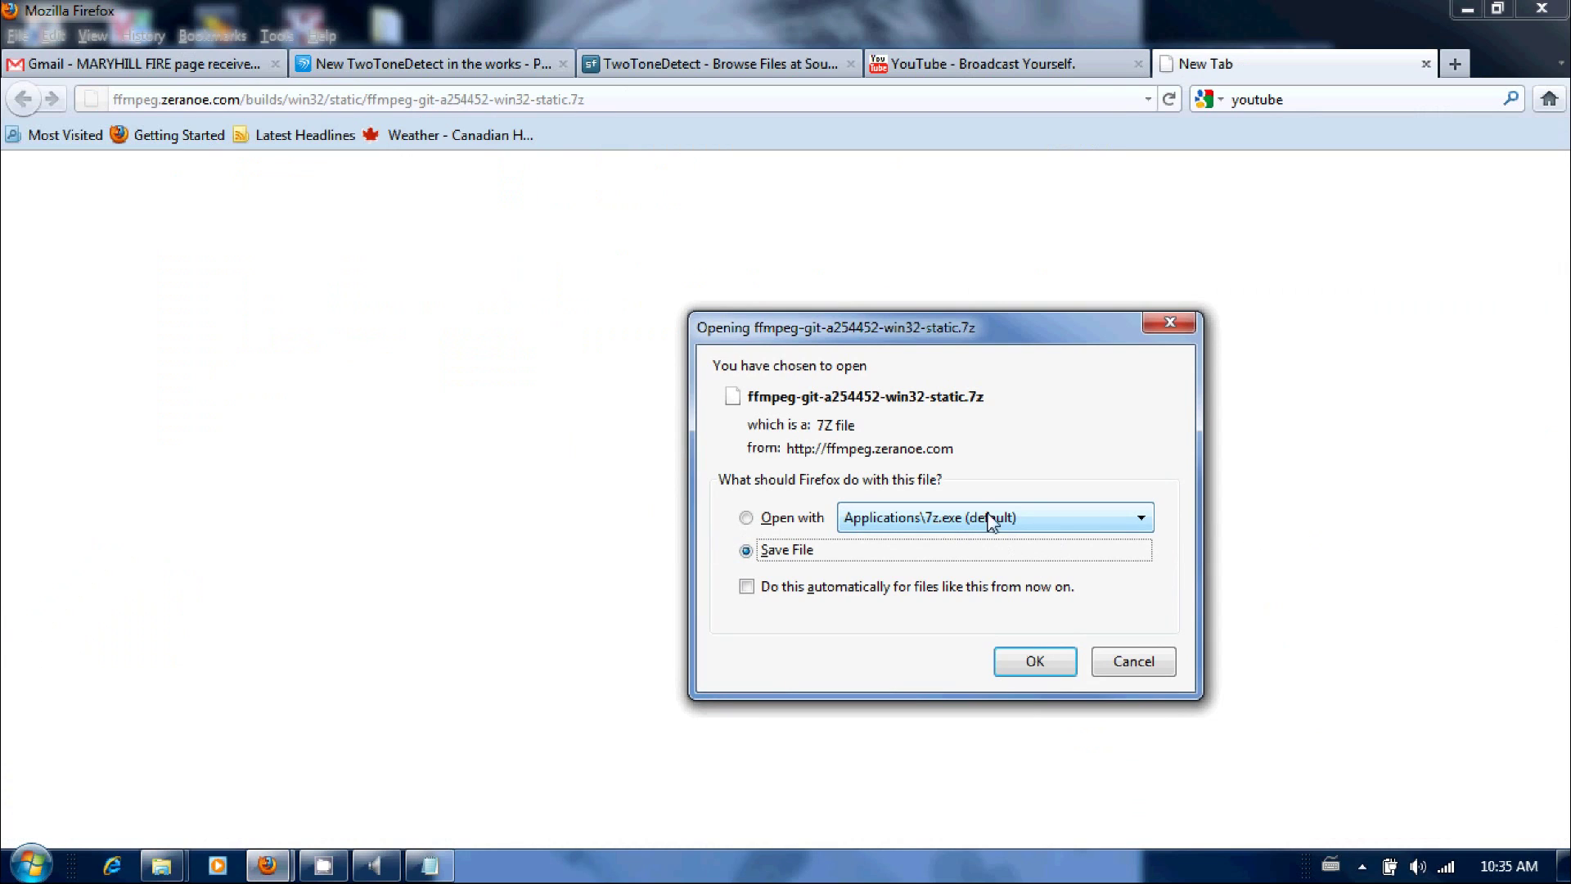
Cancel the ffmpeg archive download and close the README to return to the TwoToneDetect49 folder
left_click(1145, 662)
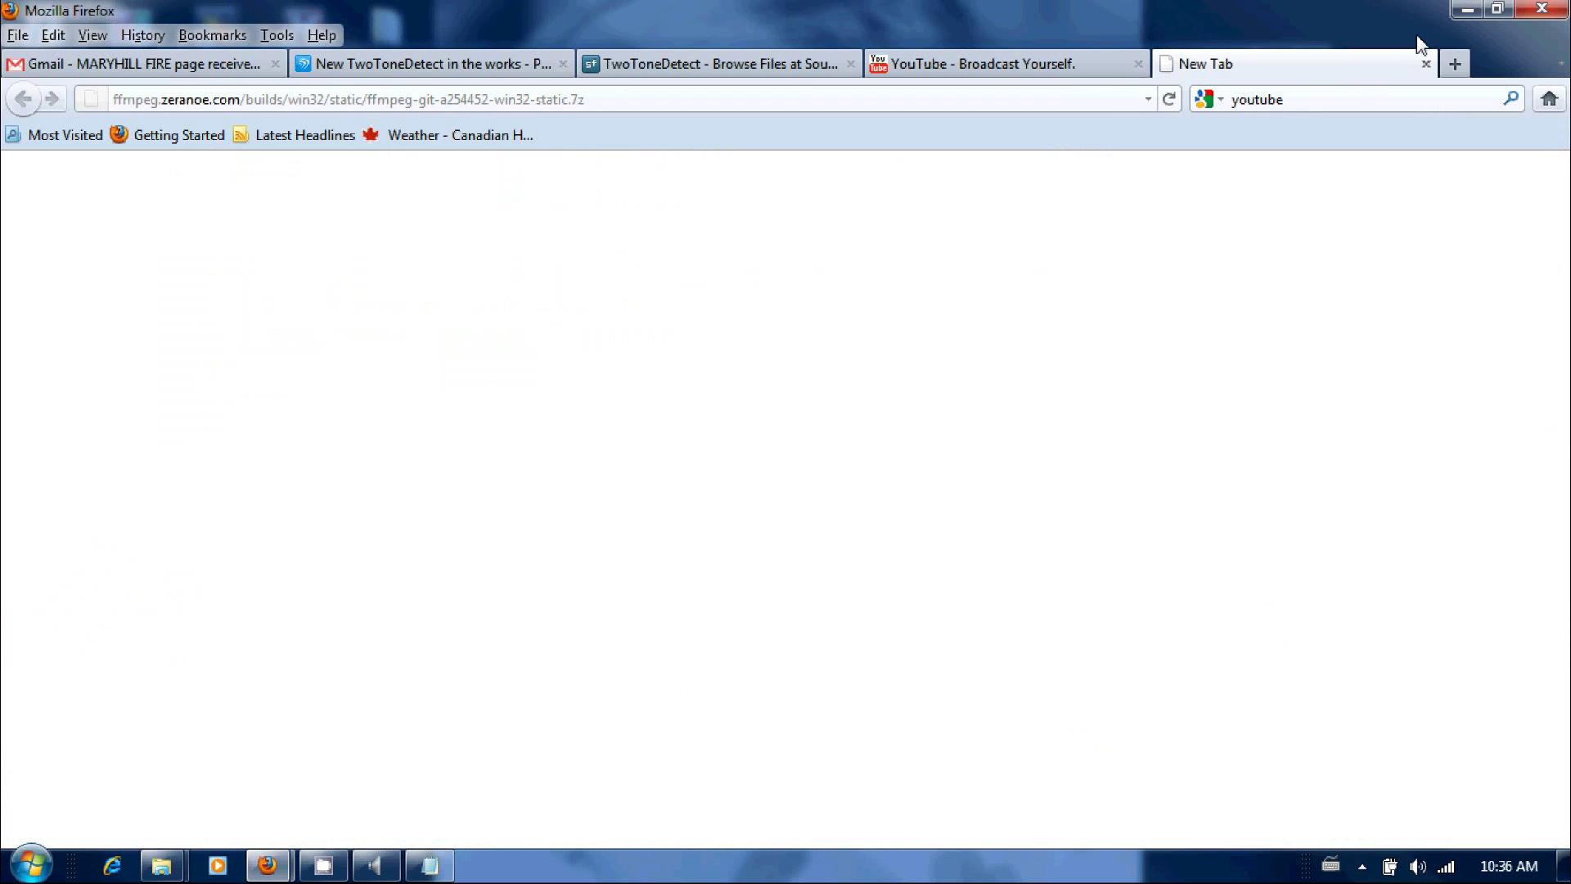
left_click(1465, 11)
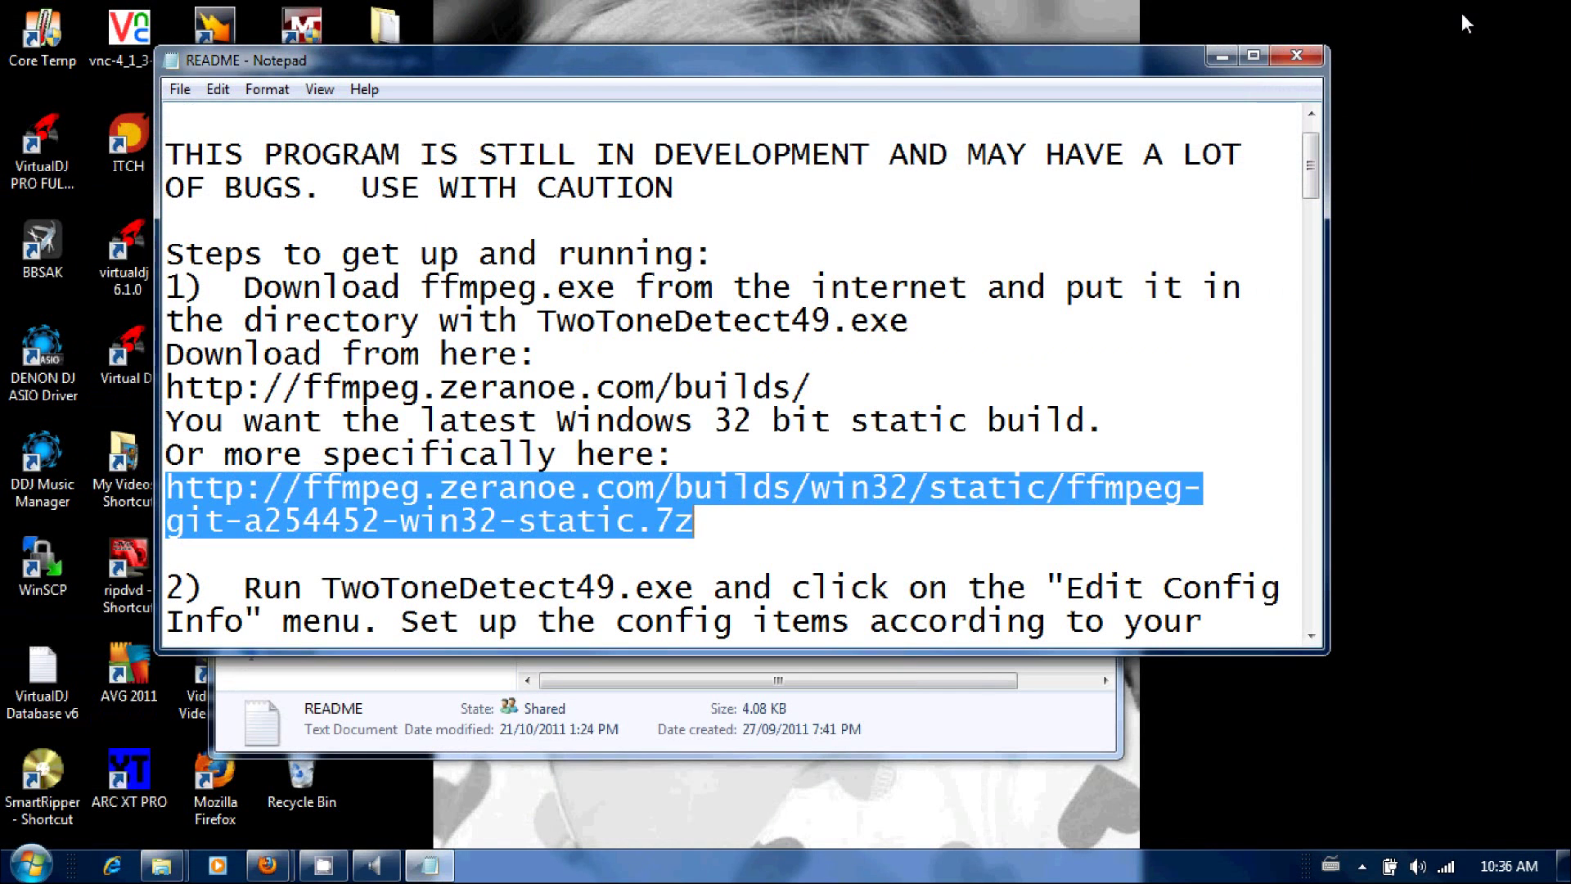
left_click(1296, 55)
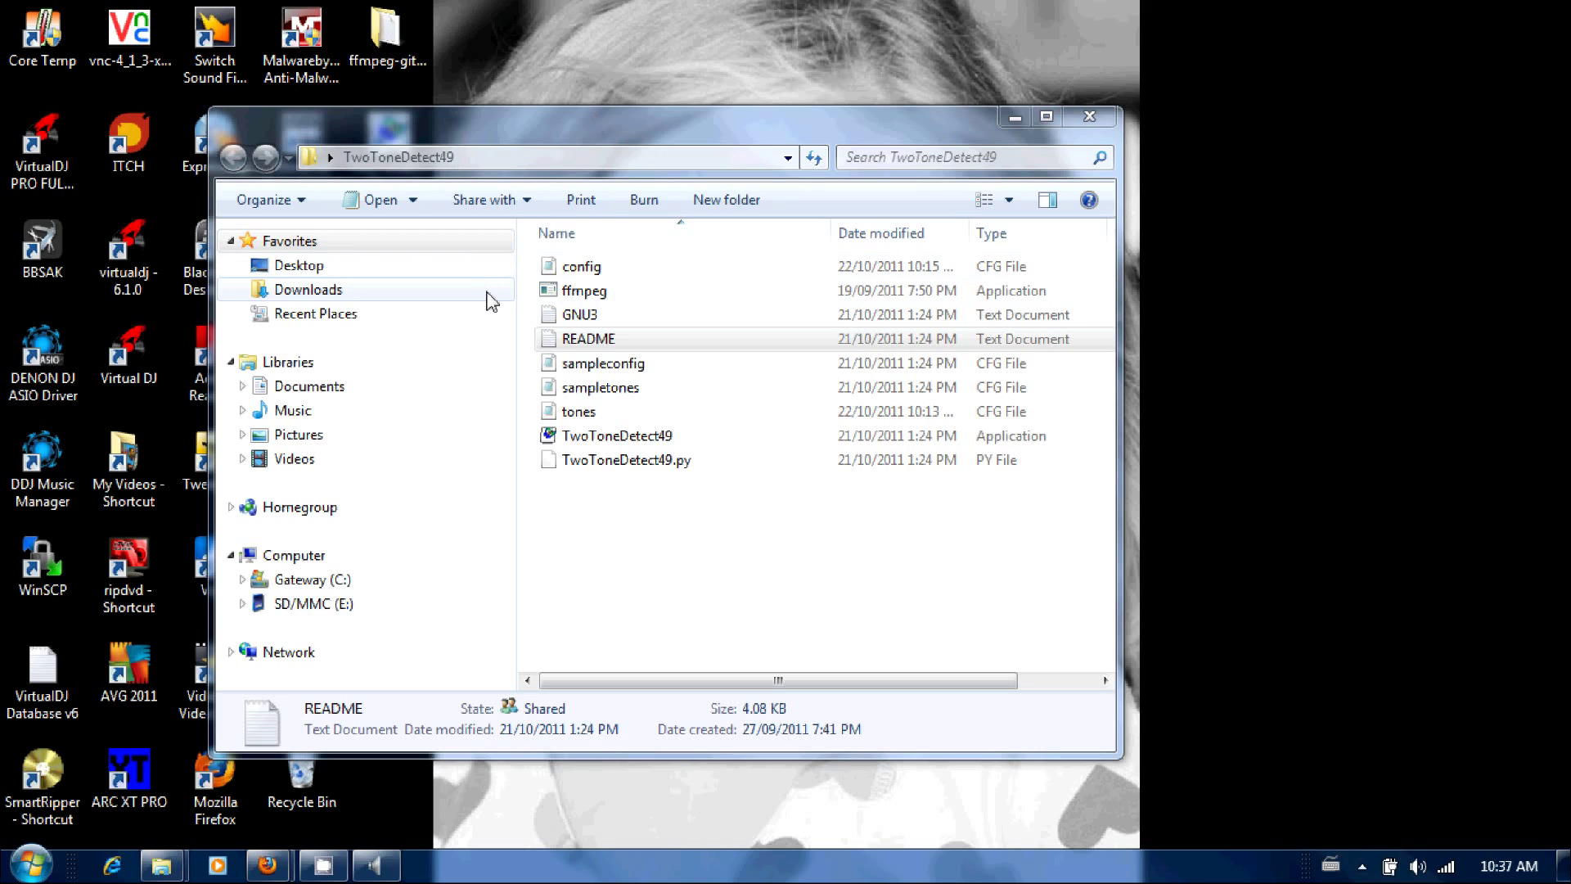
Open the sampletones file, examine its sample tone and long tone sets, and close it
double_click(600, 388)
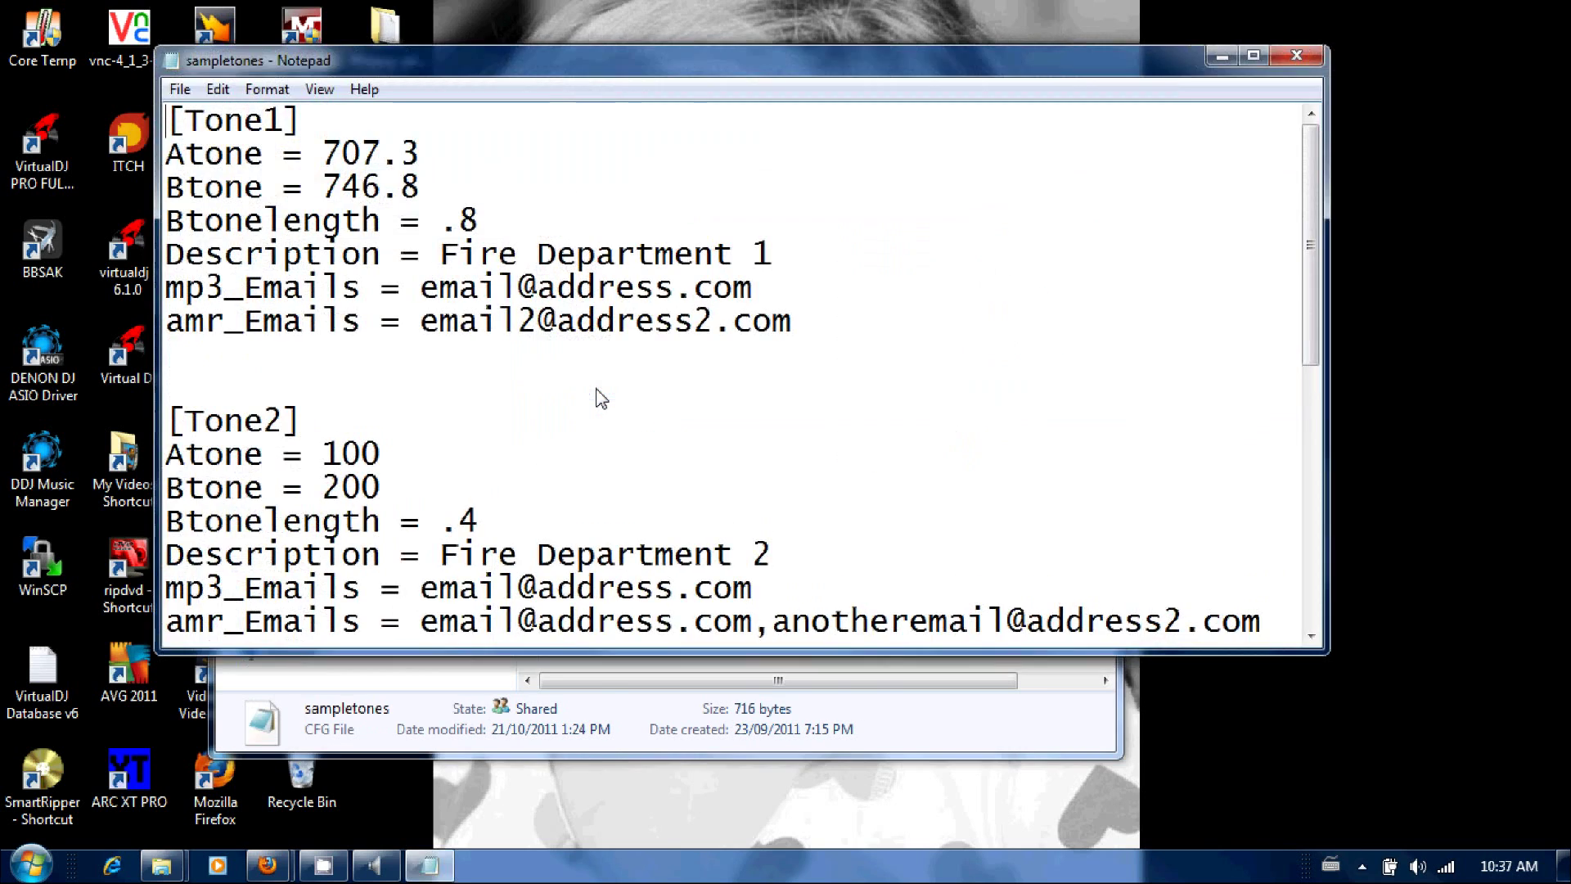
left_click_drag(1304, 164, 1269, 477)
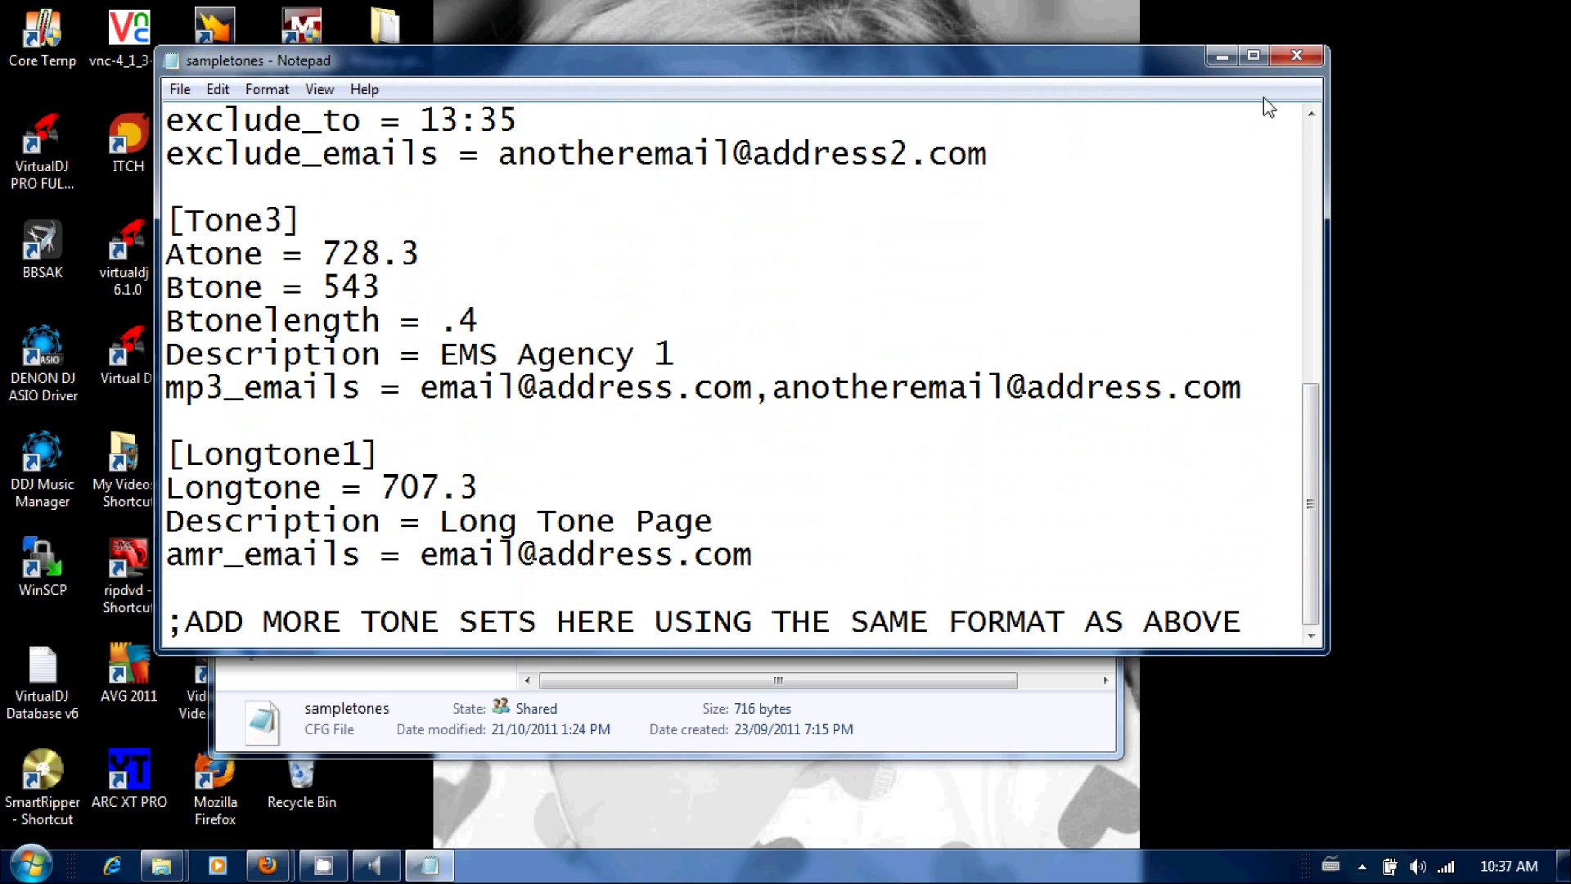
left_click(1296, 57)
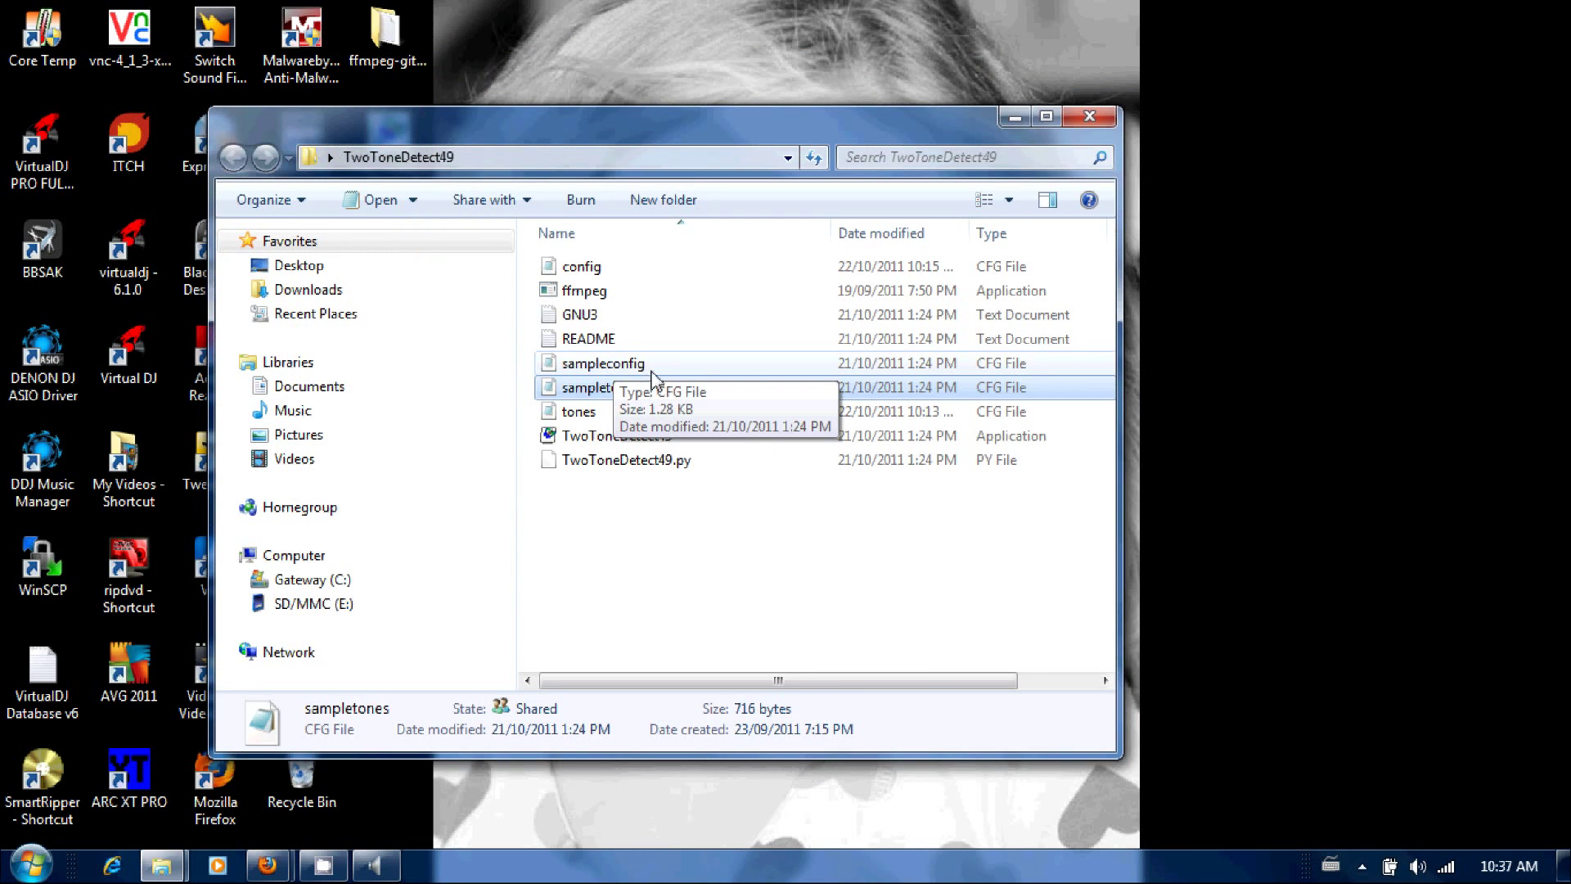
Open the tones file in a maximized Notepad window and turn off Word Wrap
double_click(581, 413)
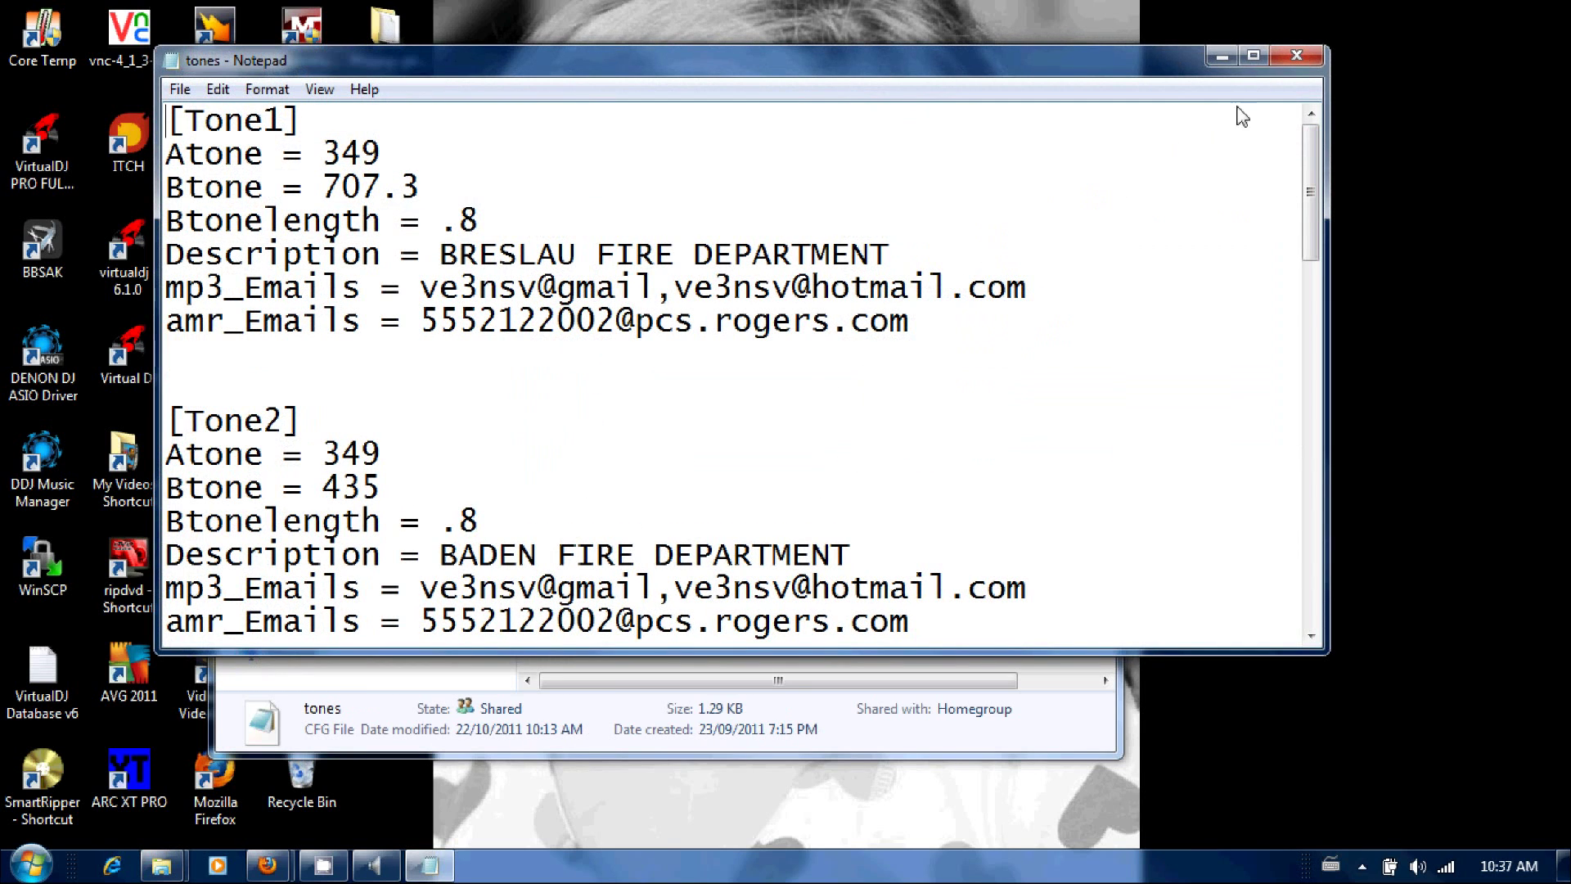
left_click(1250, 59)
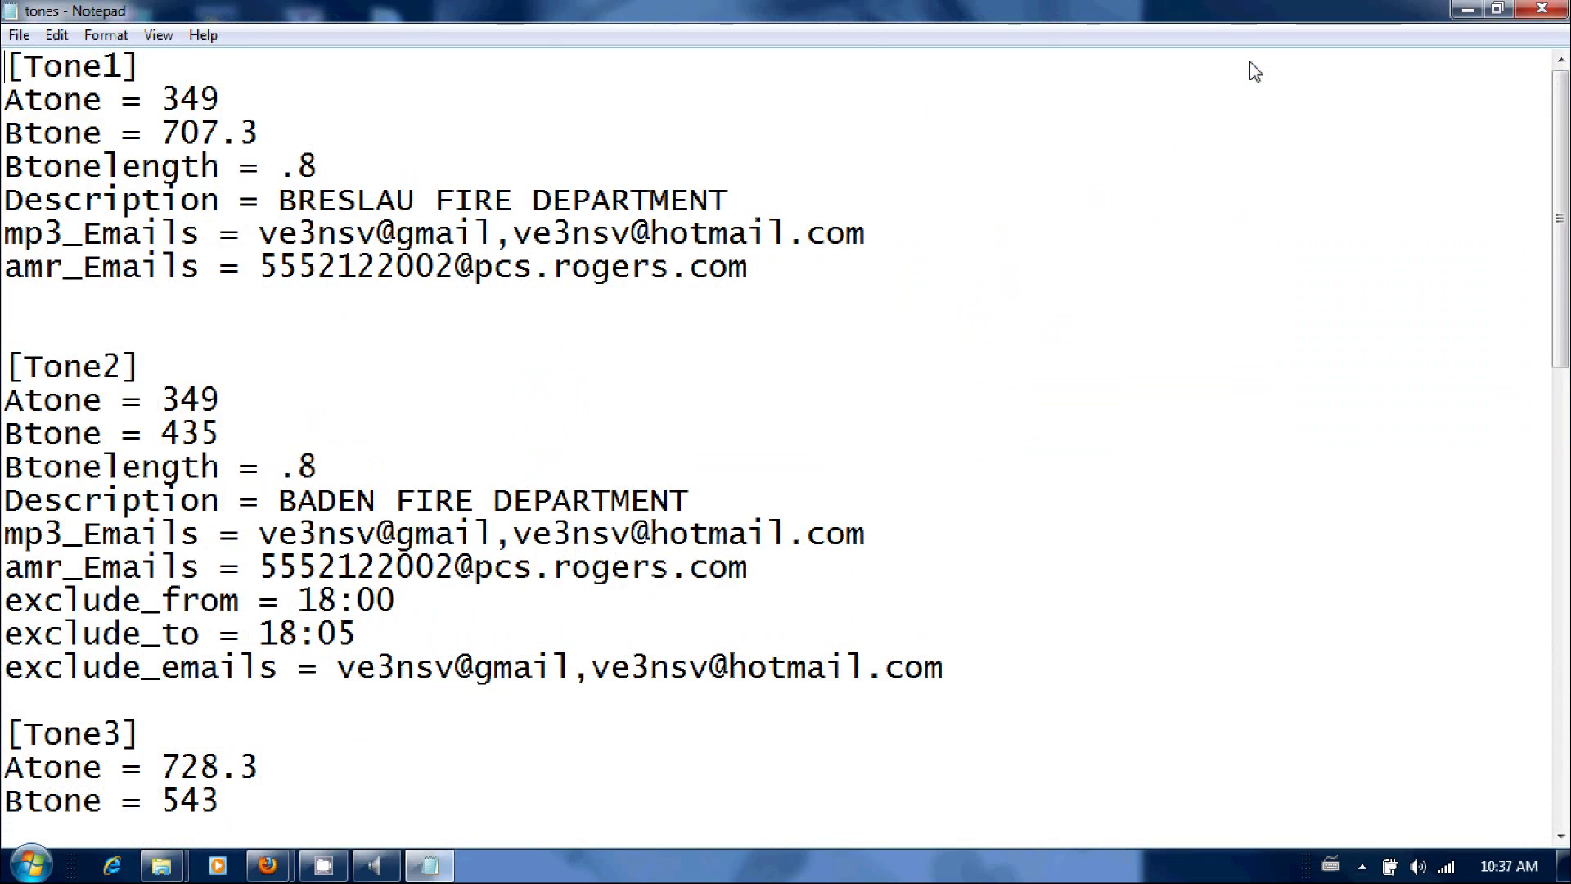
left_click(106, 35)
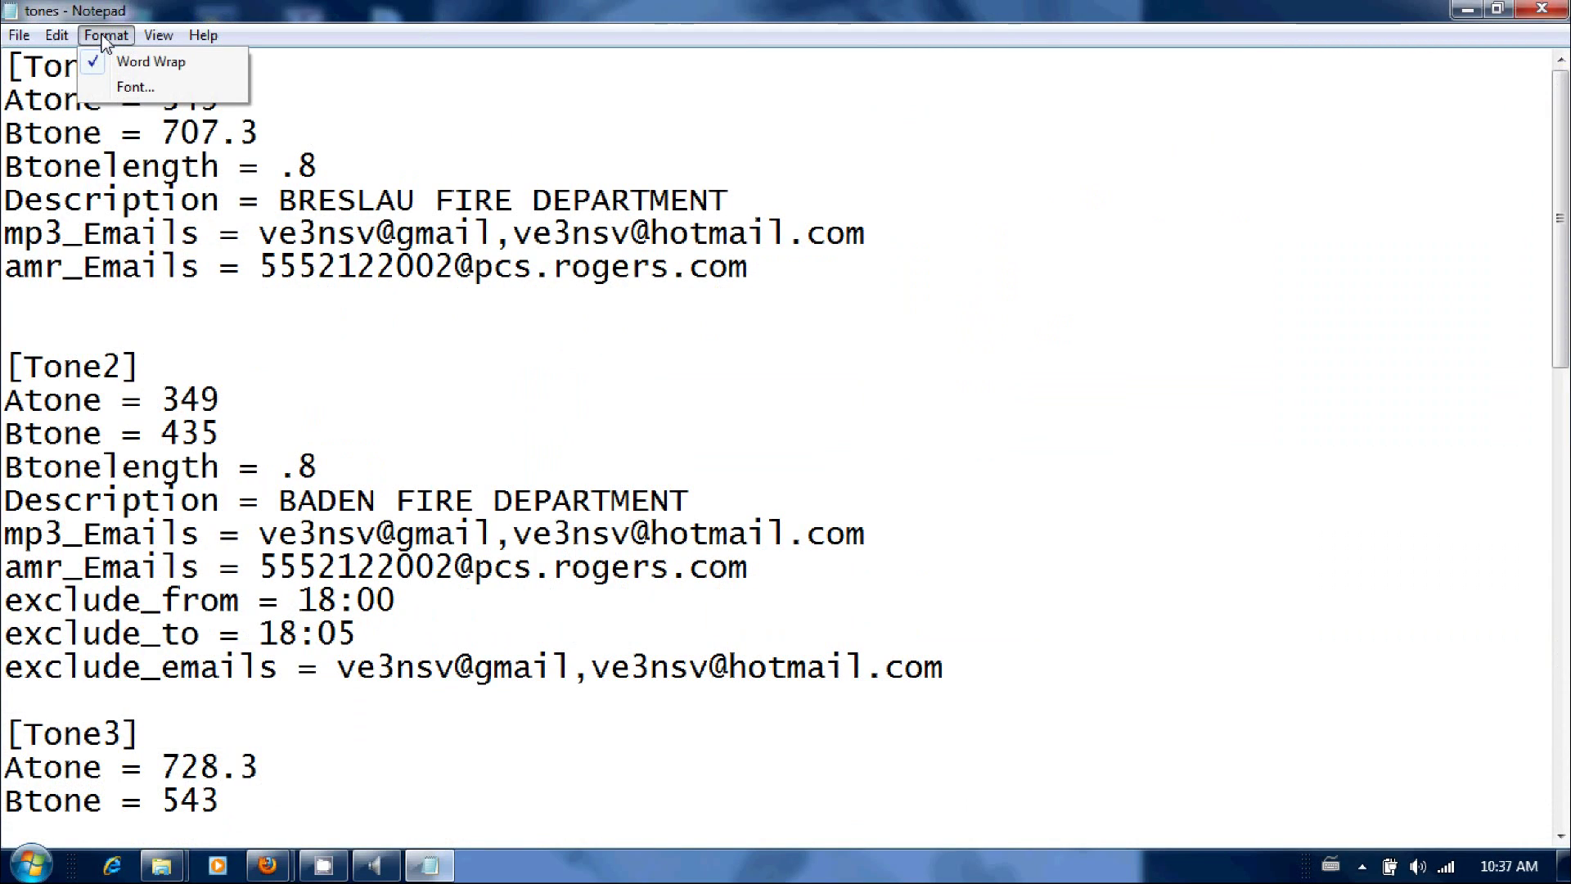
left_click(127, 70)
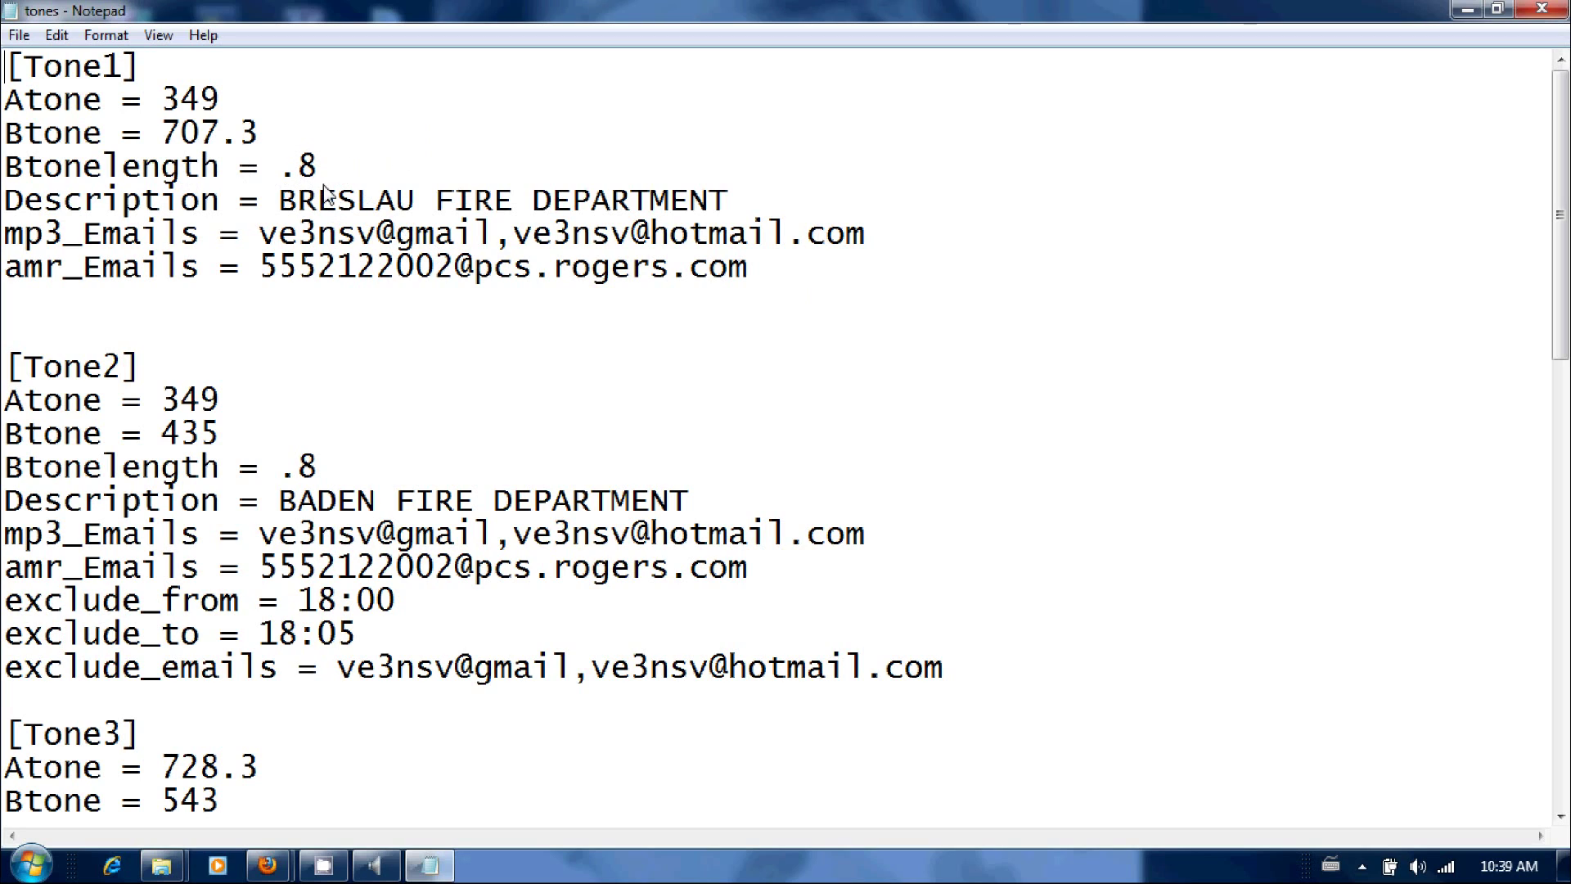
Examine the Description and mp3_Emails entries of the Tone1 set in the tones file
left_click_drag(280, 200, 734, 202)
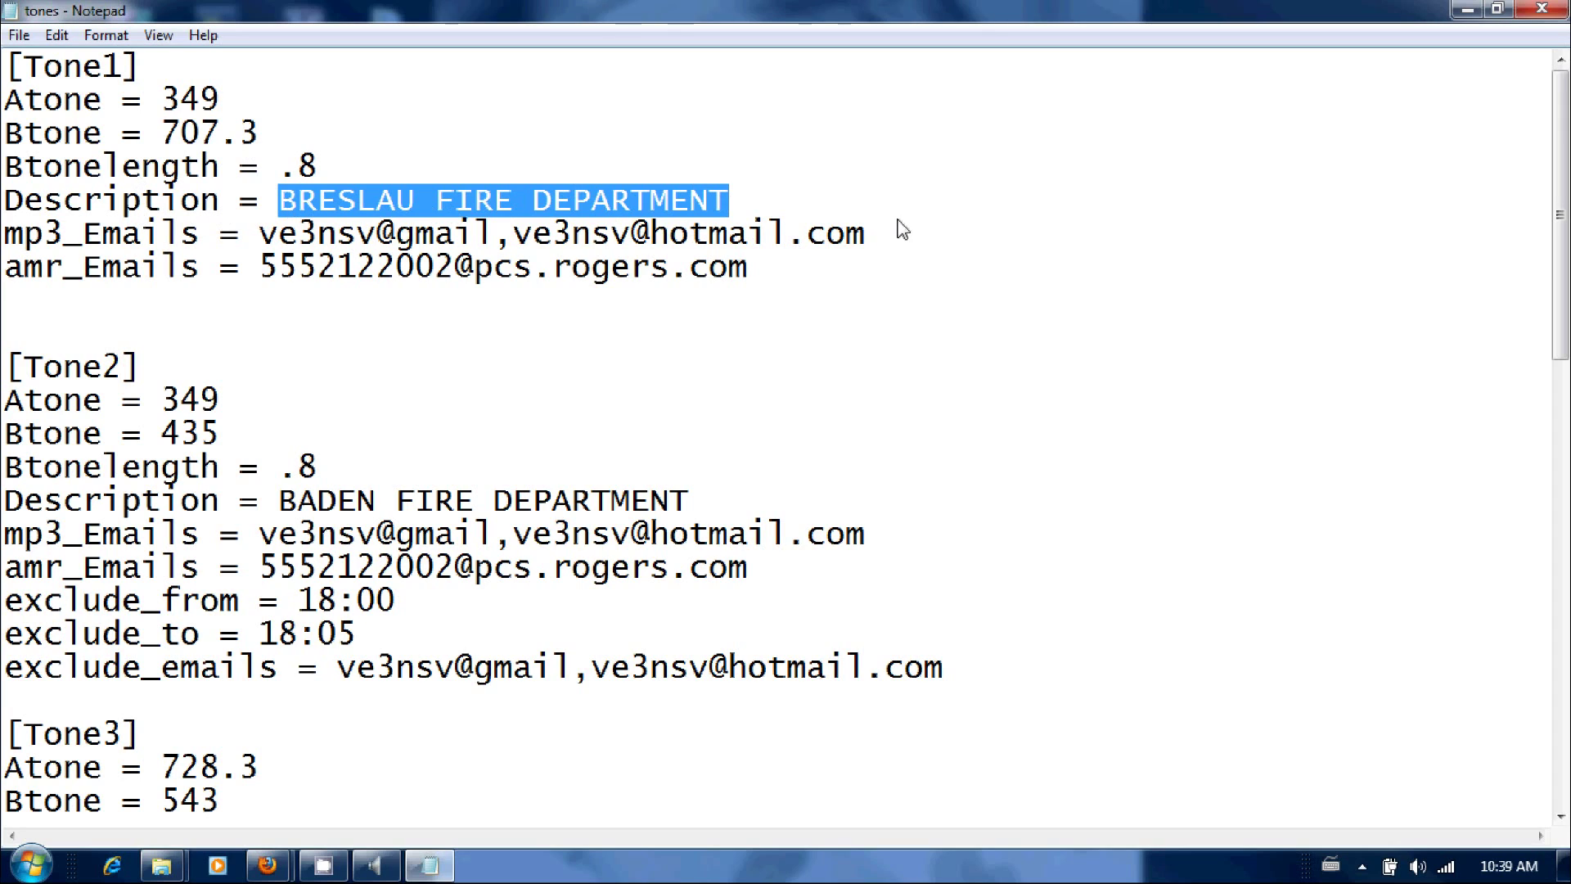
left_click(575, 344)
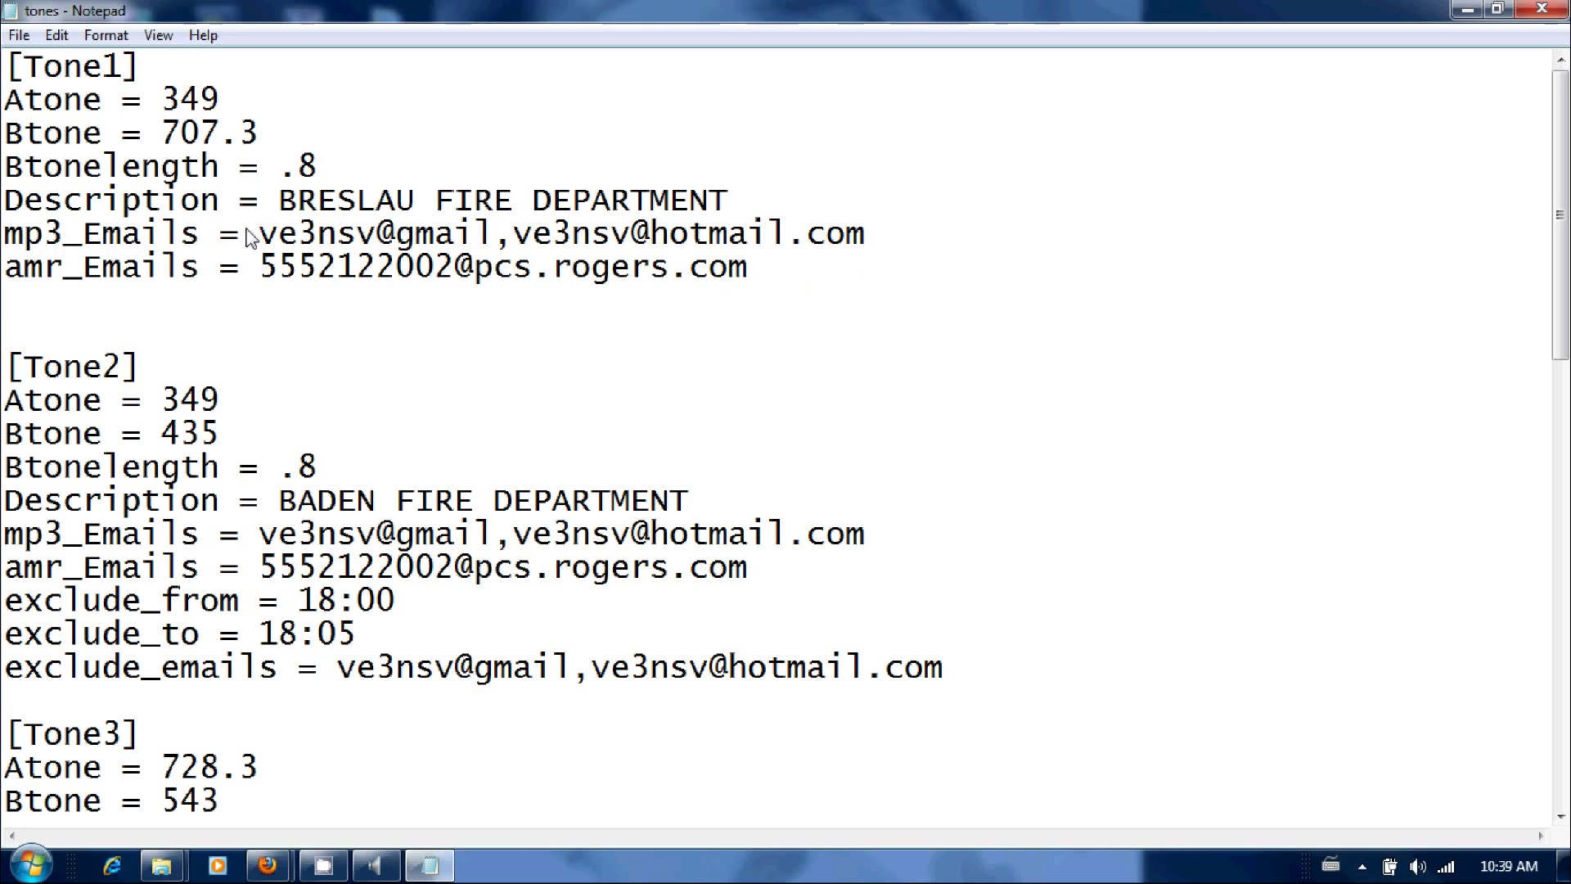
left_click_drag(260, 235, 861, 251)
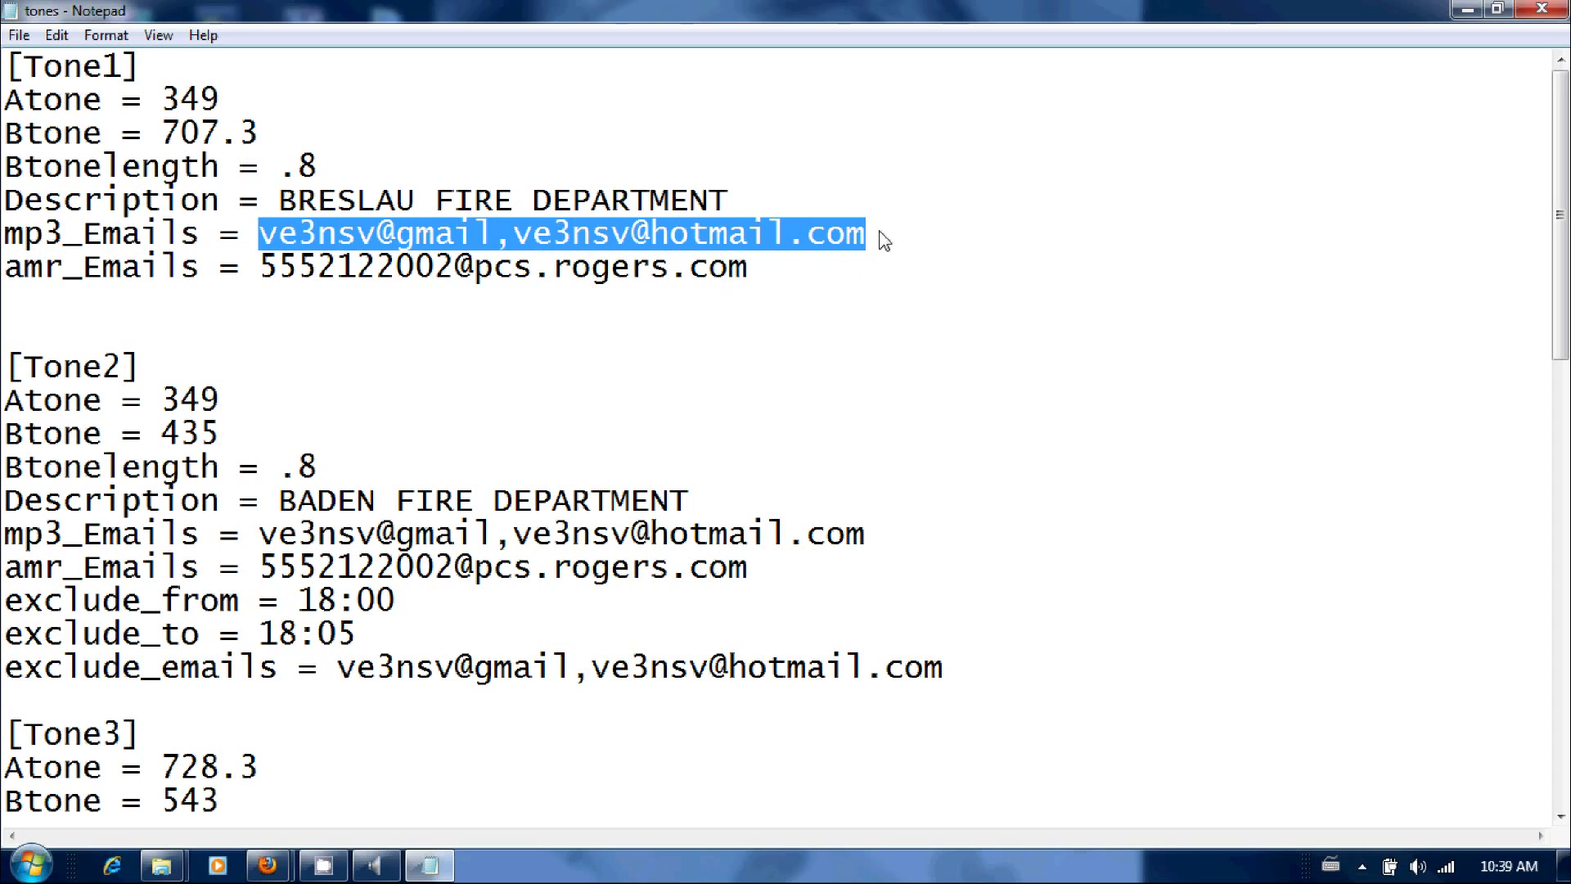
left_click(873, 240)
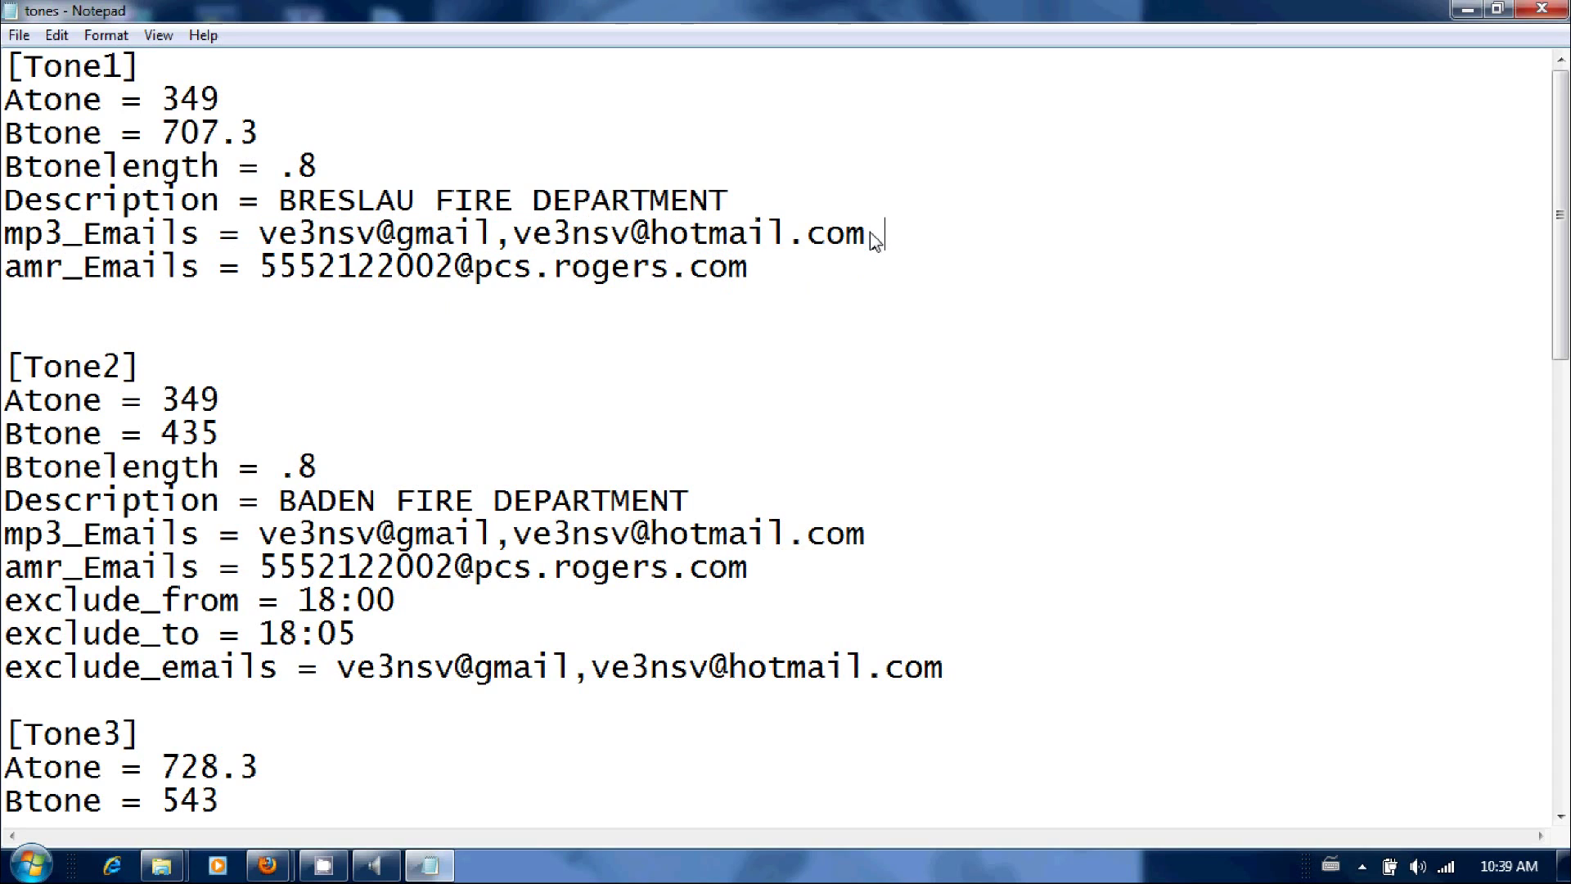
Add a comma after the last address in Tone1's mp3_Emails entry and examine the exclusion lines of Tone2
type(",")
left_click(6, 602)
left_click_drag(9, 604, 959, 671)
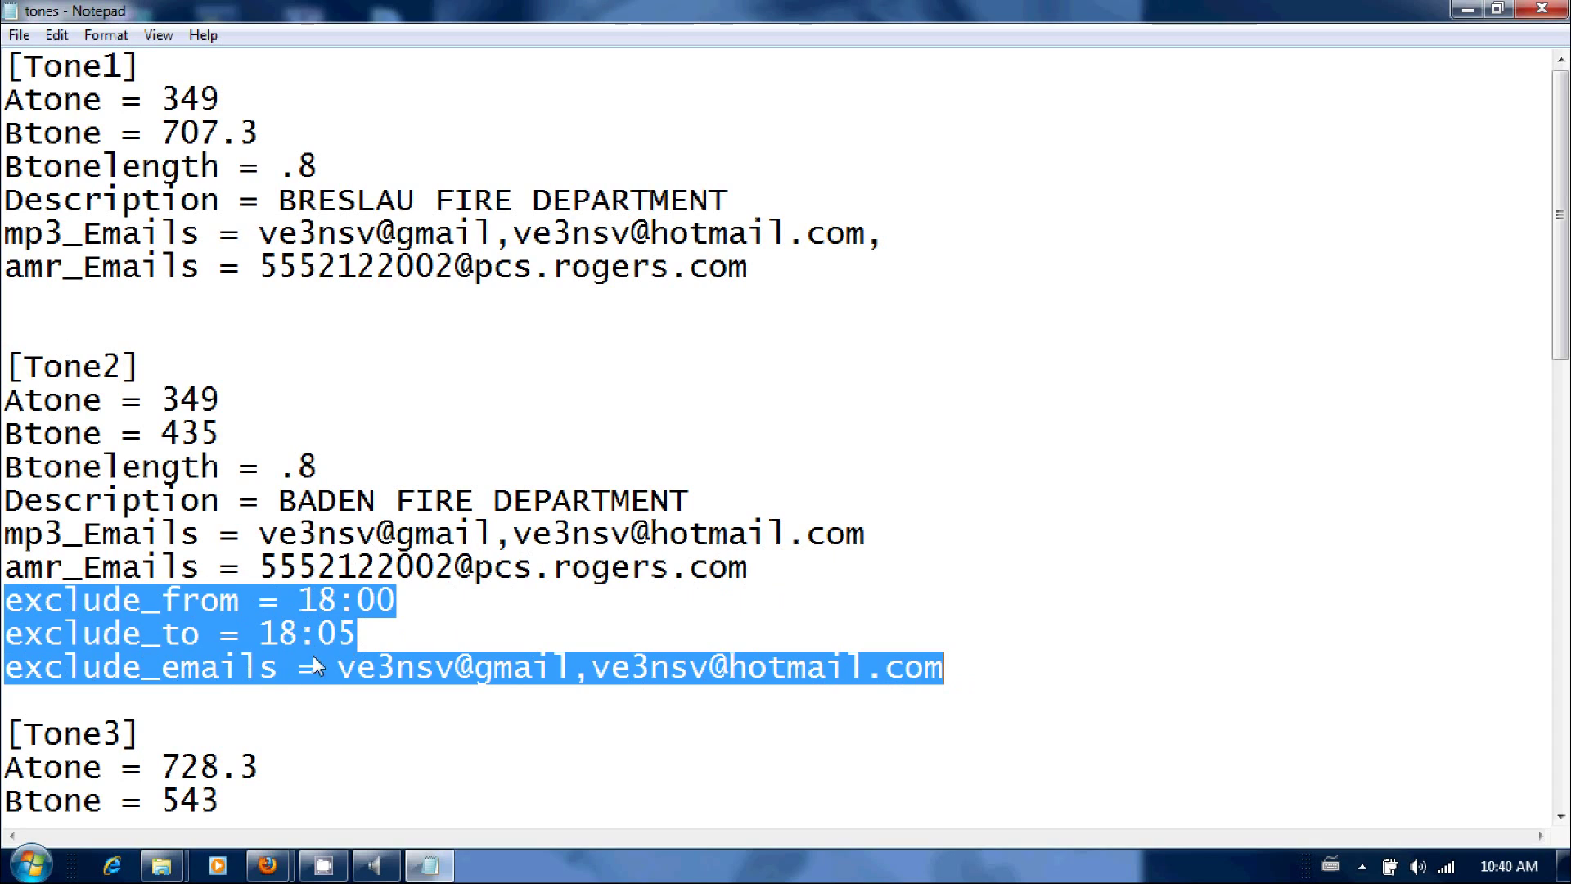
left_click(1012, 680)
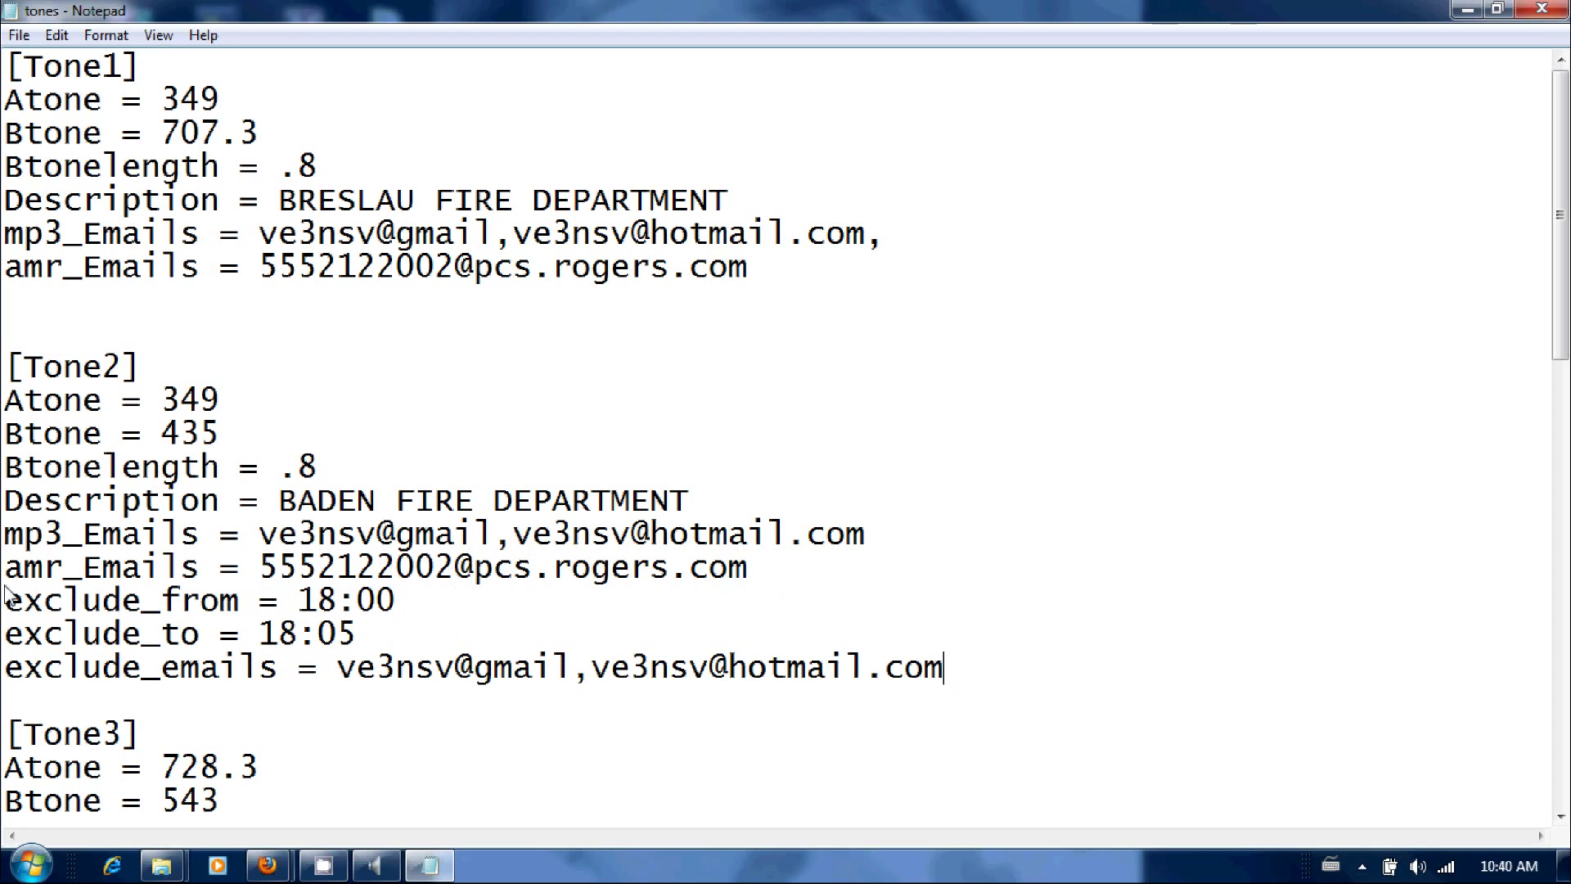
Copy Tone2's exclude_from, exclude_to and exclude_emails lines into the Tone1 set directly below its amr_Emails entry
left_click_drag(7, 601, 954, 666)
right_click(909, 660)
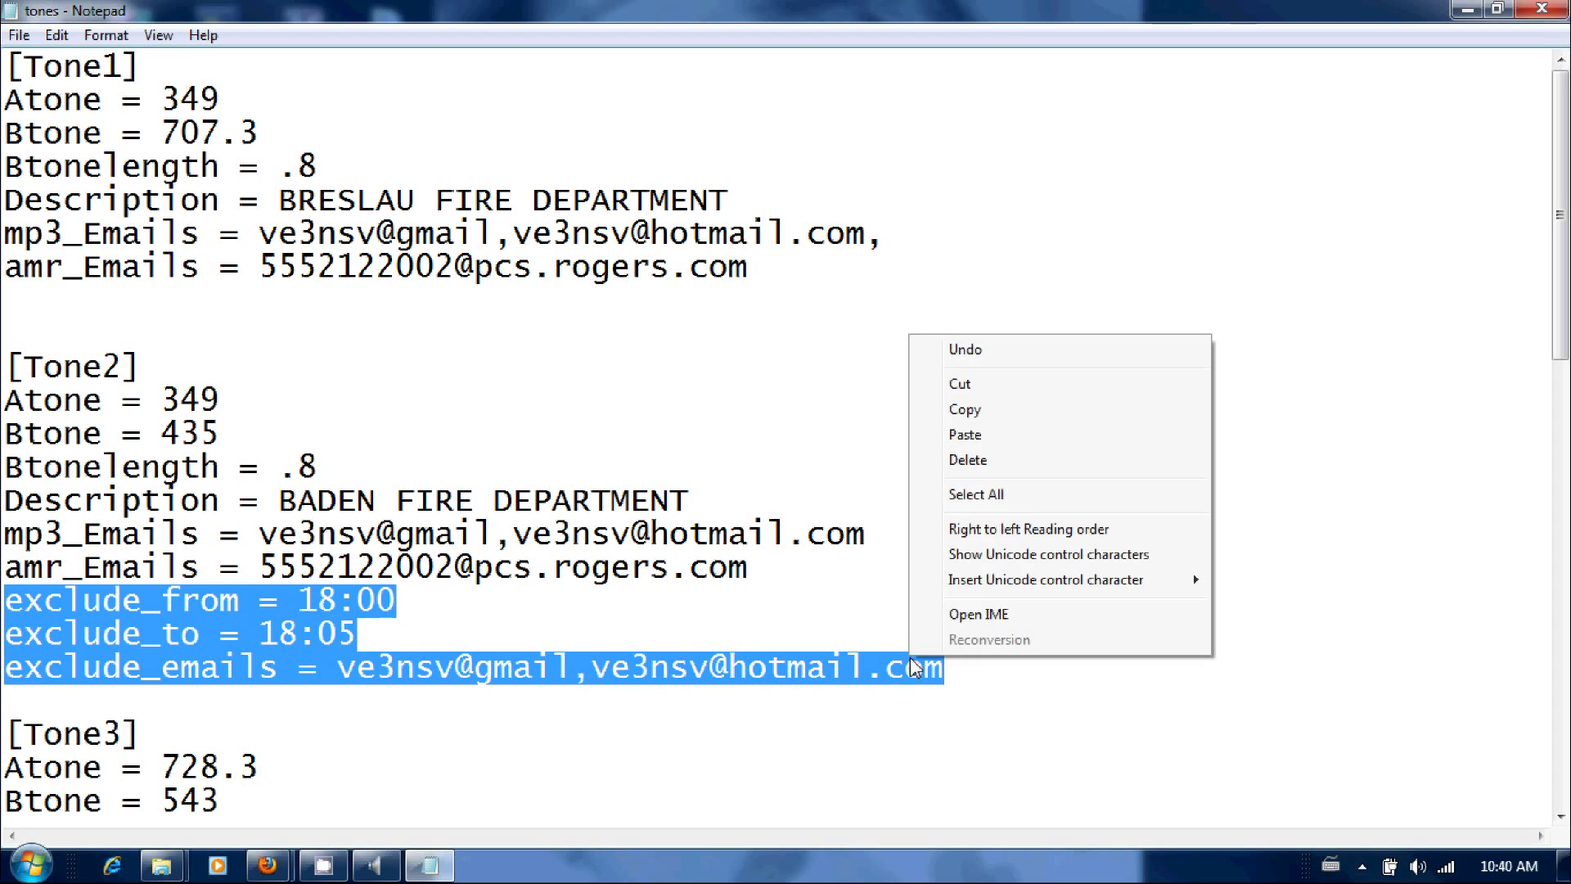
left_click(994, 414)
left_click(15, 311)
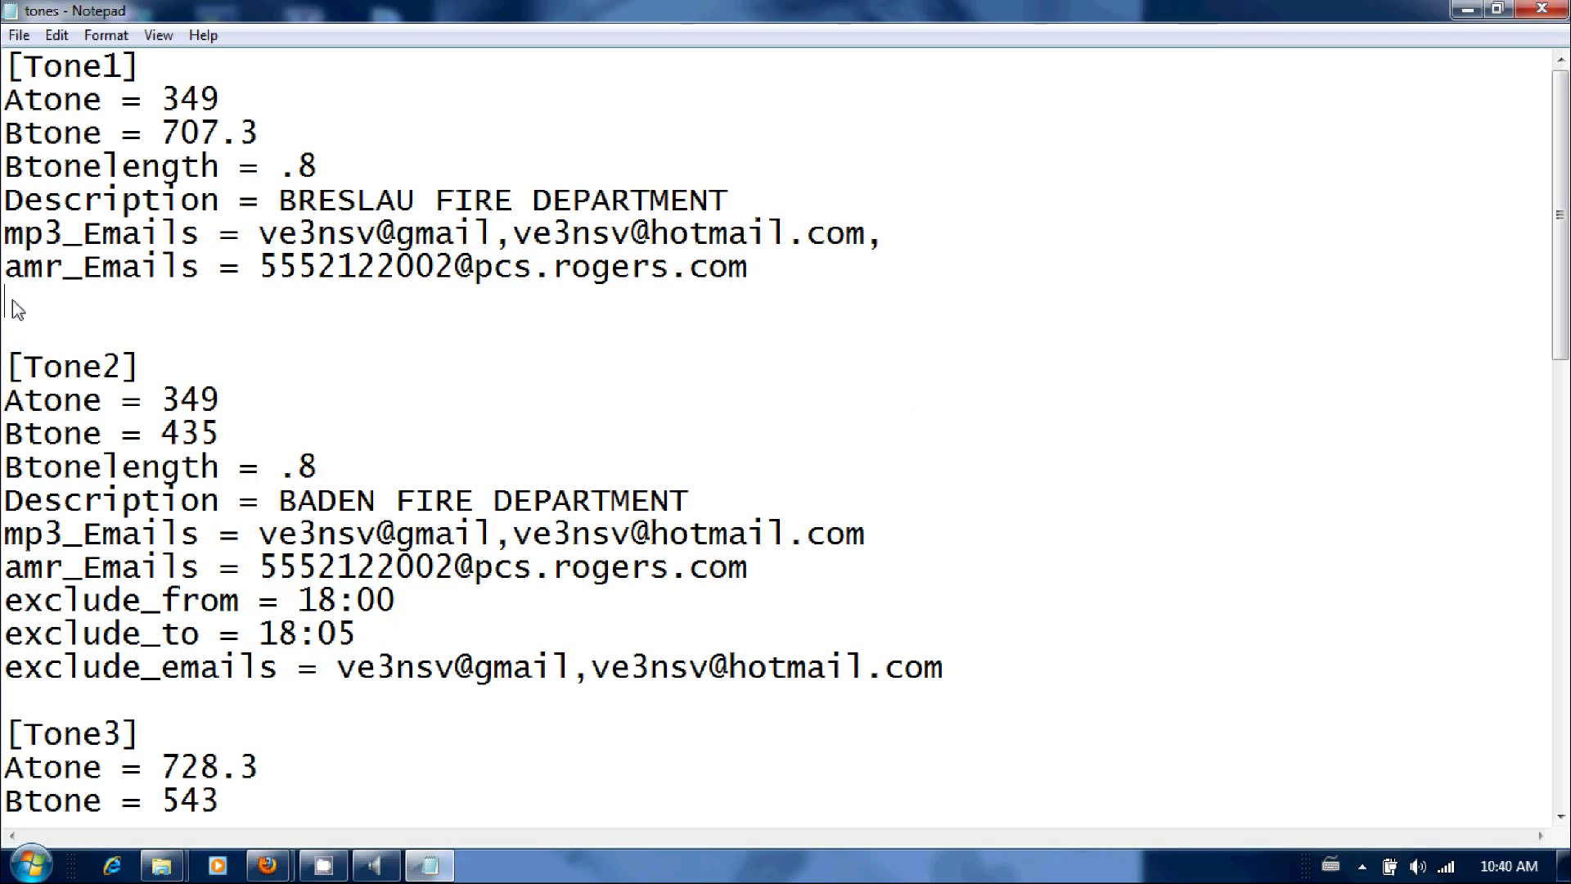
right_click(16, 309)
left_click(67, 398)
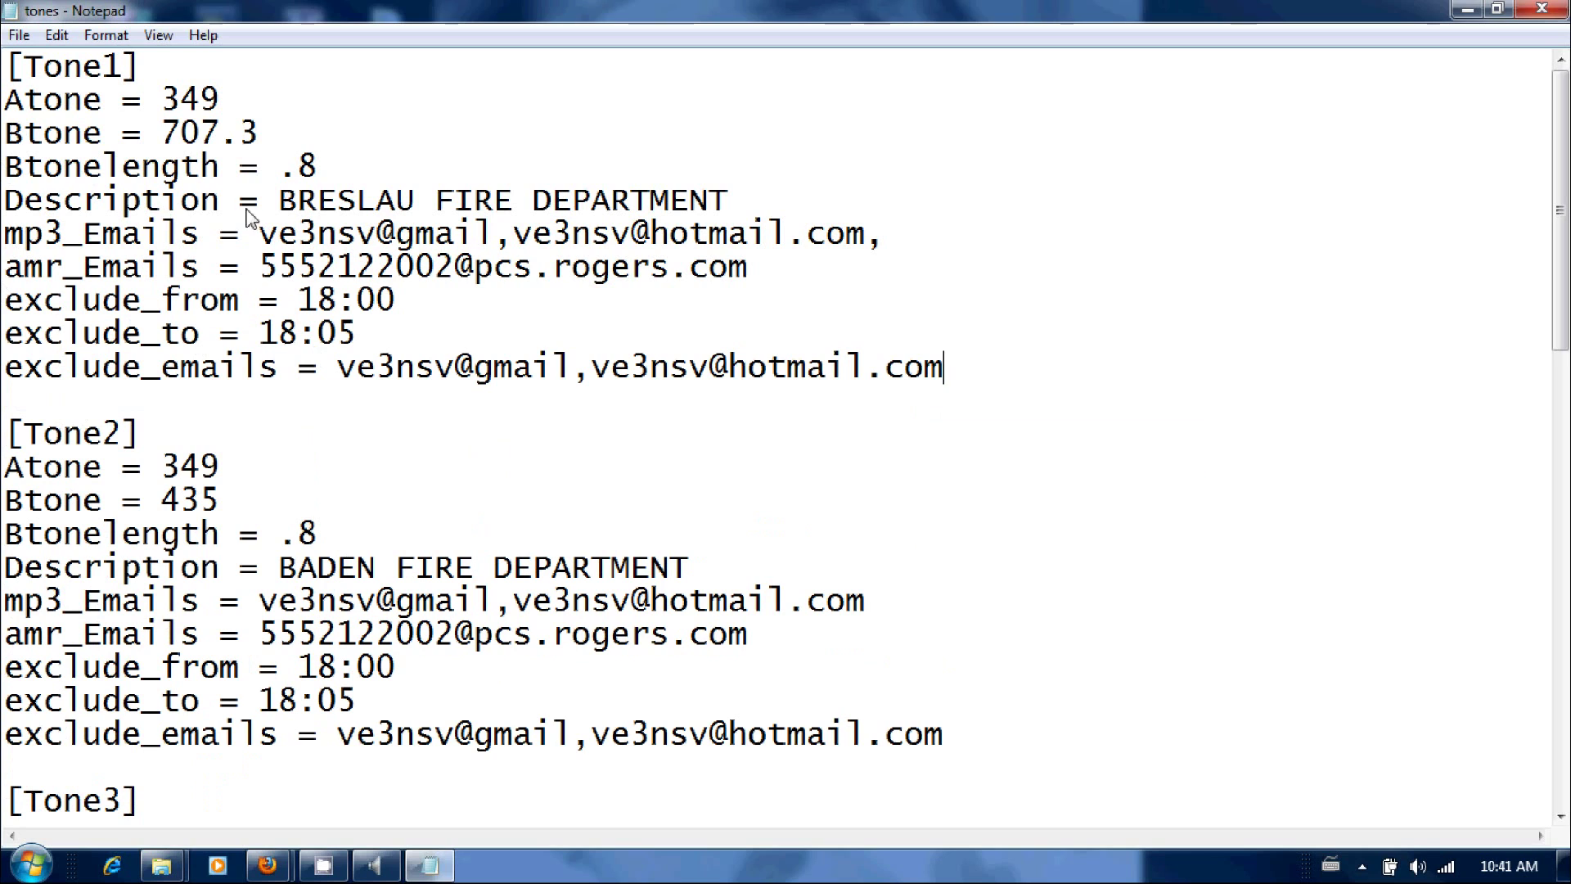
Change the Description of the Tone3 set to NEW DUNDEE FIRE DEPARTMENT
scroll(677, 540, "down", 3)
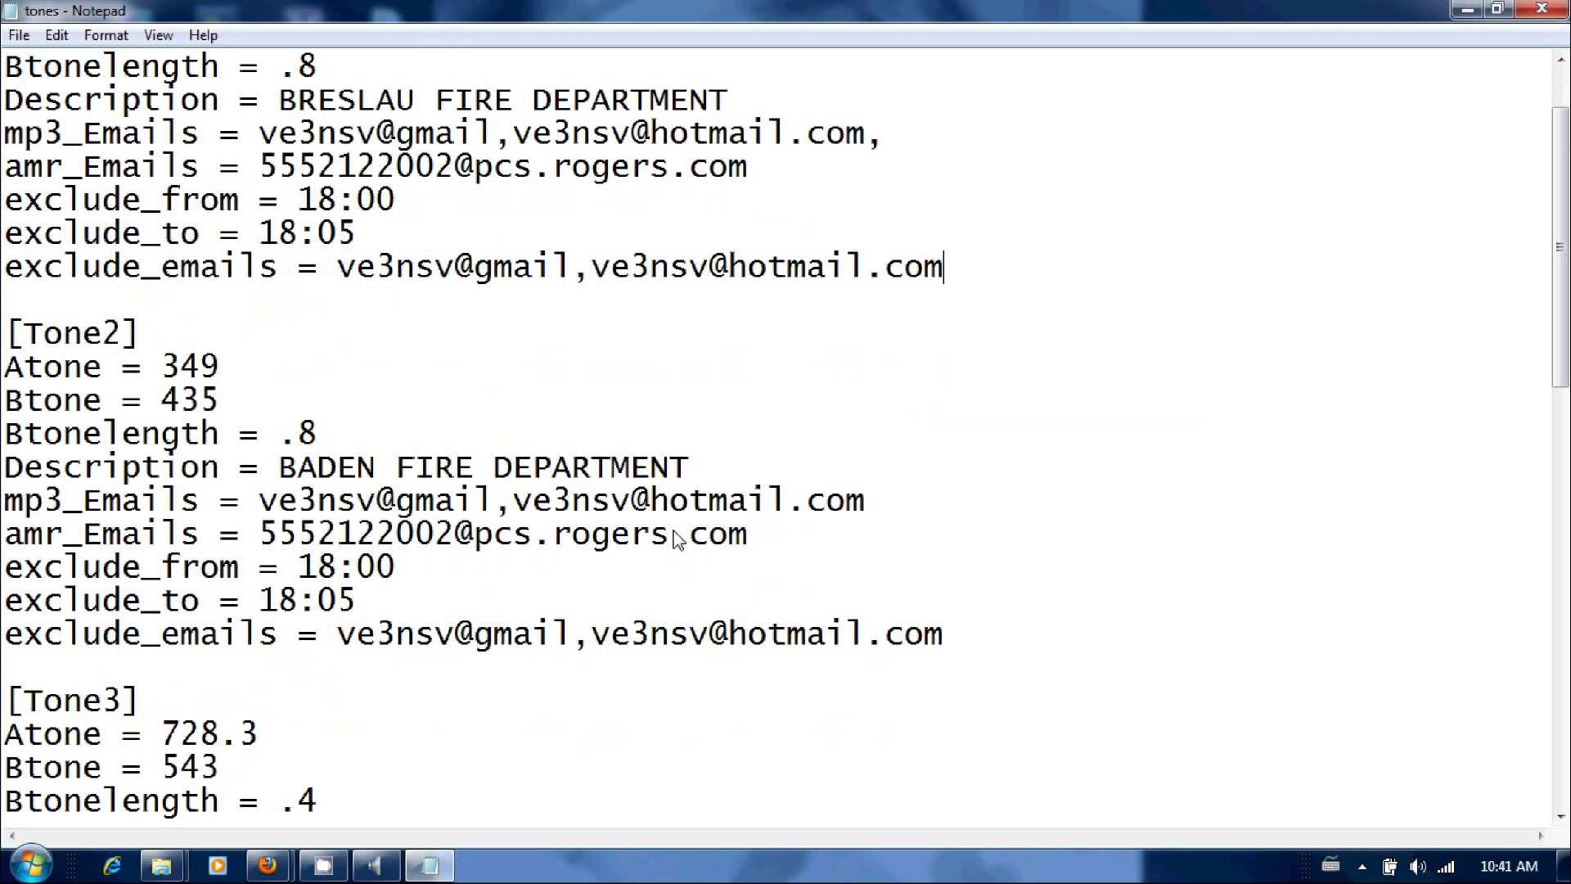
scroll(678, 541, "down", 1)
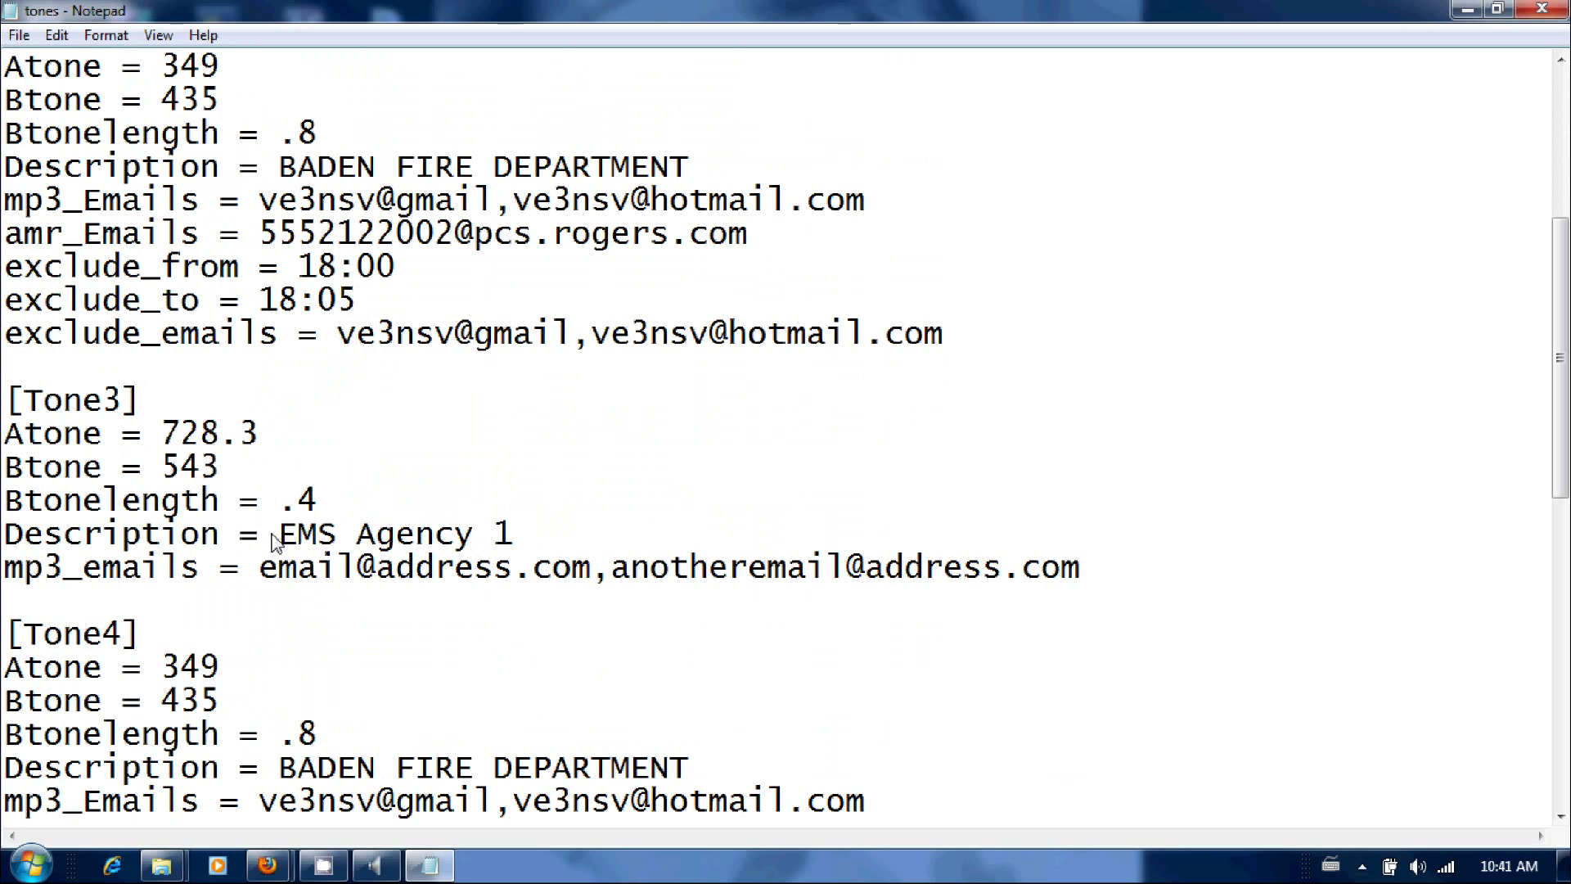
left_click_drag(277, 534, 514, 540)
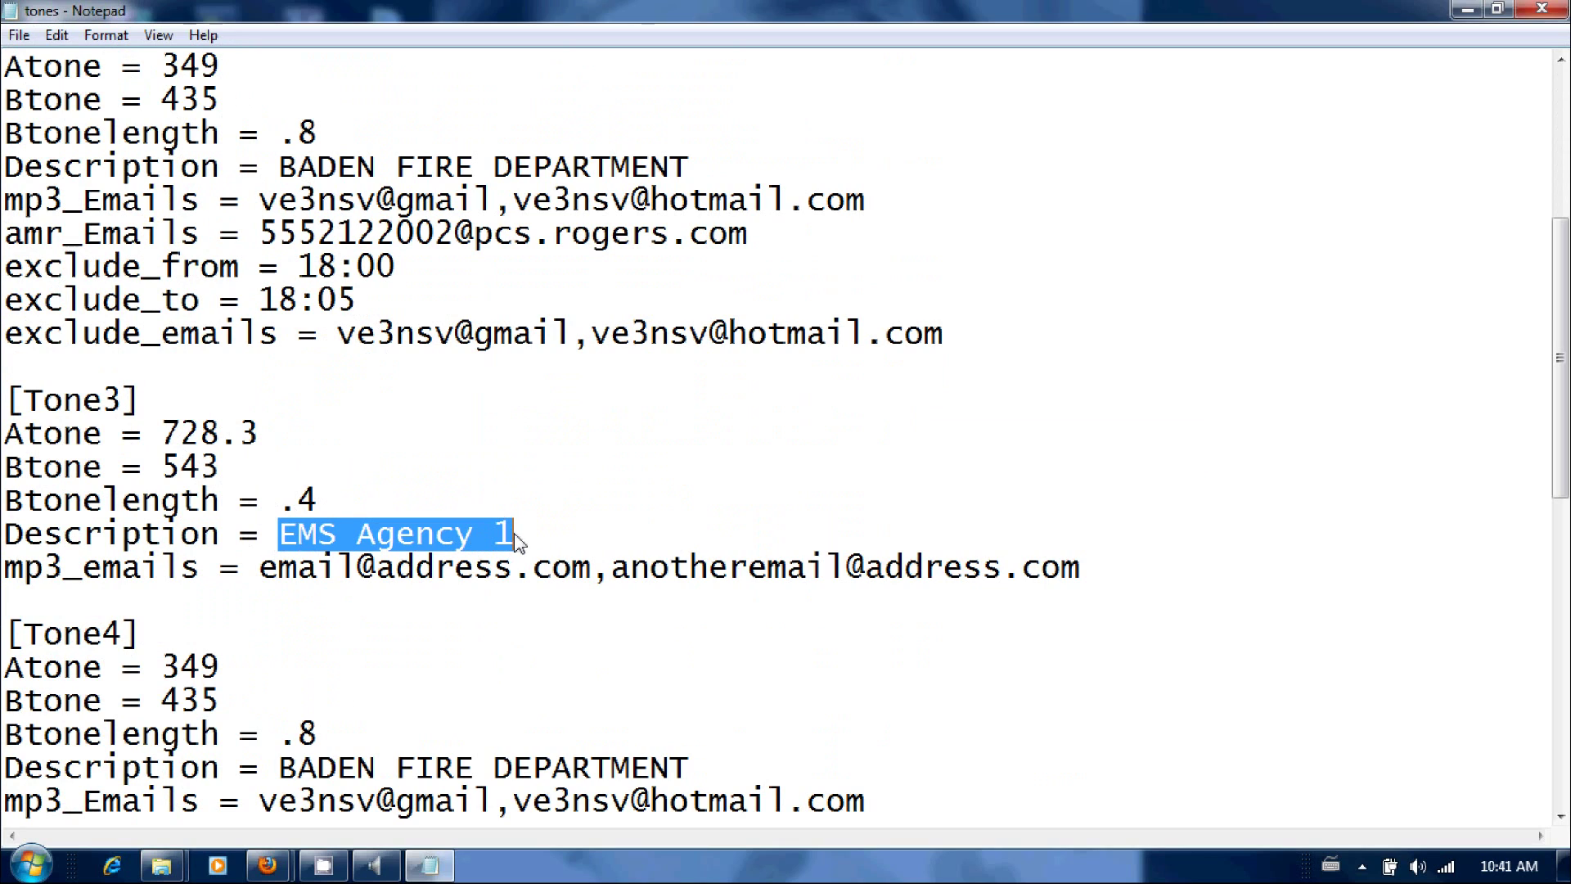
type("Ne")
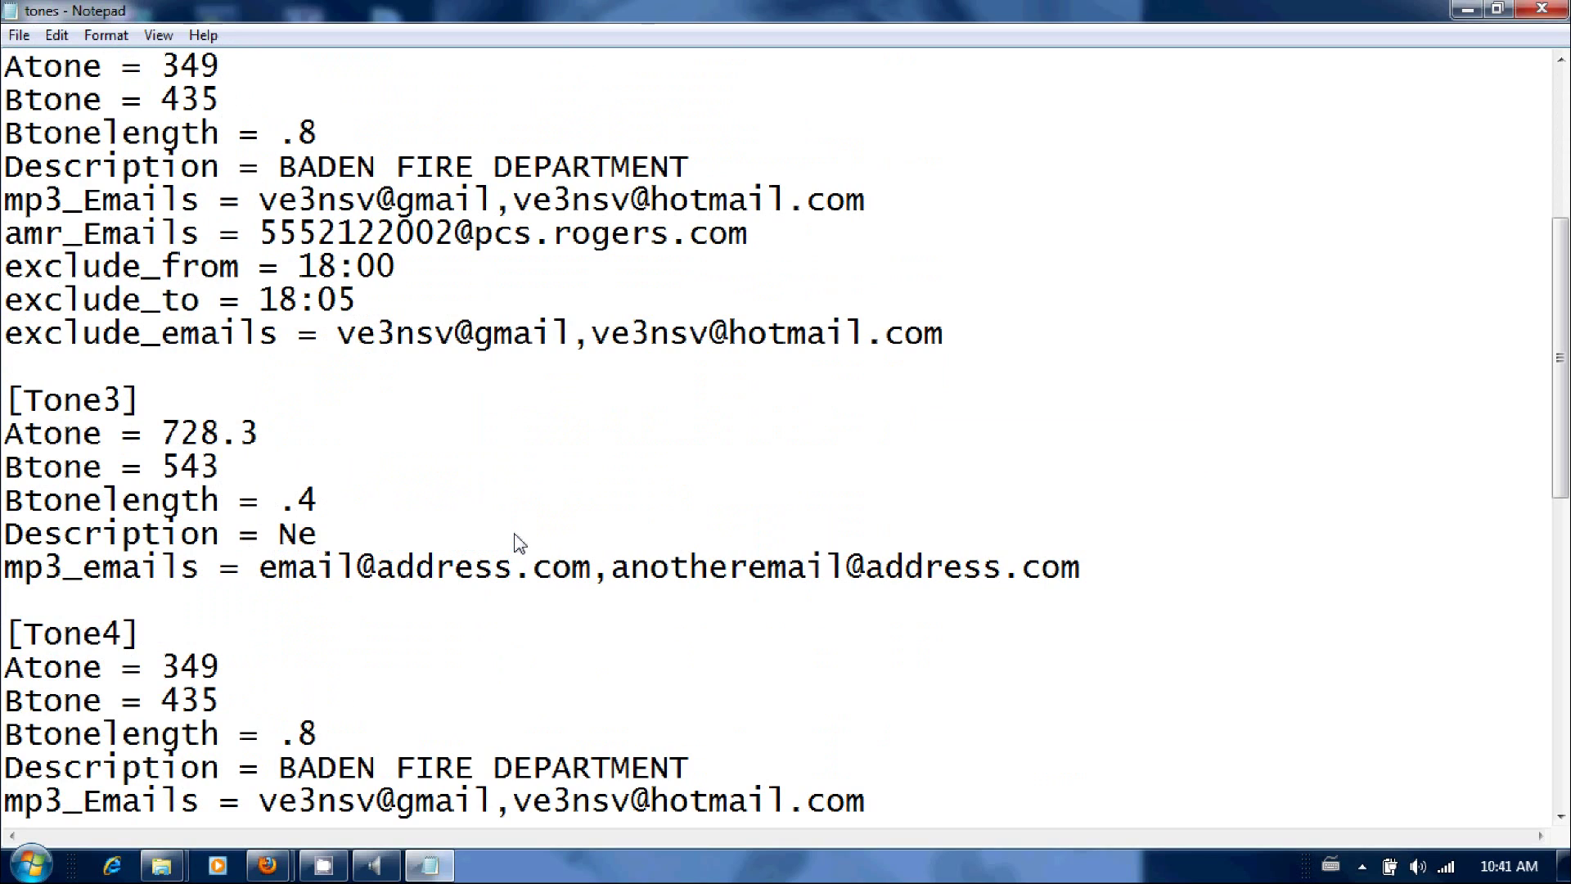
key("BackSpace")
type("EW ")
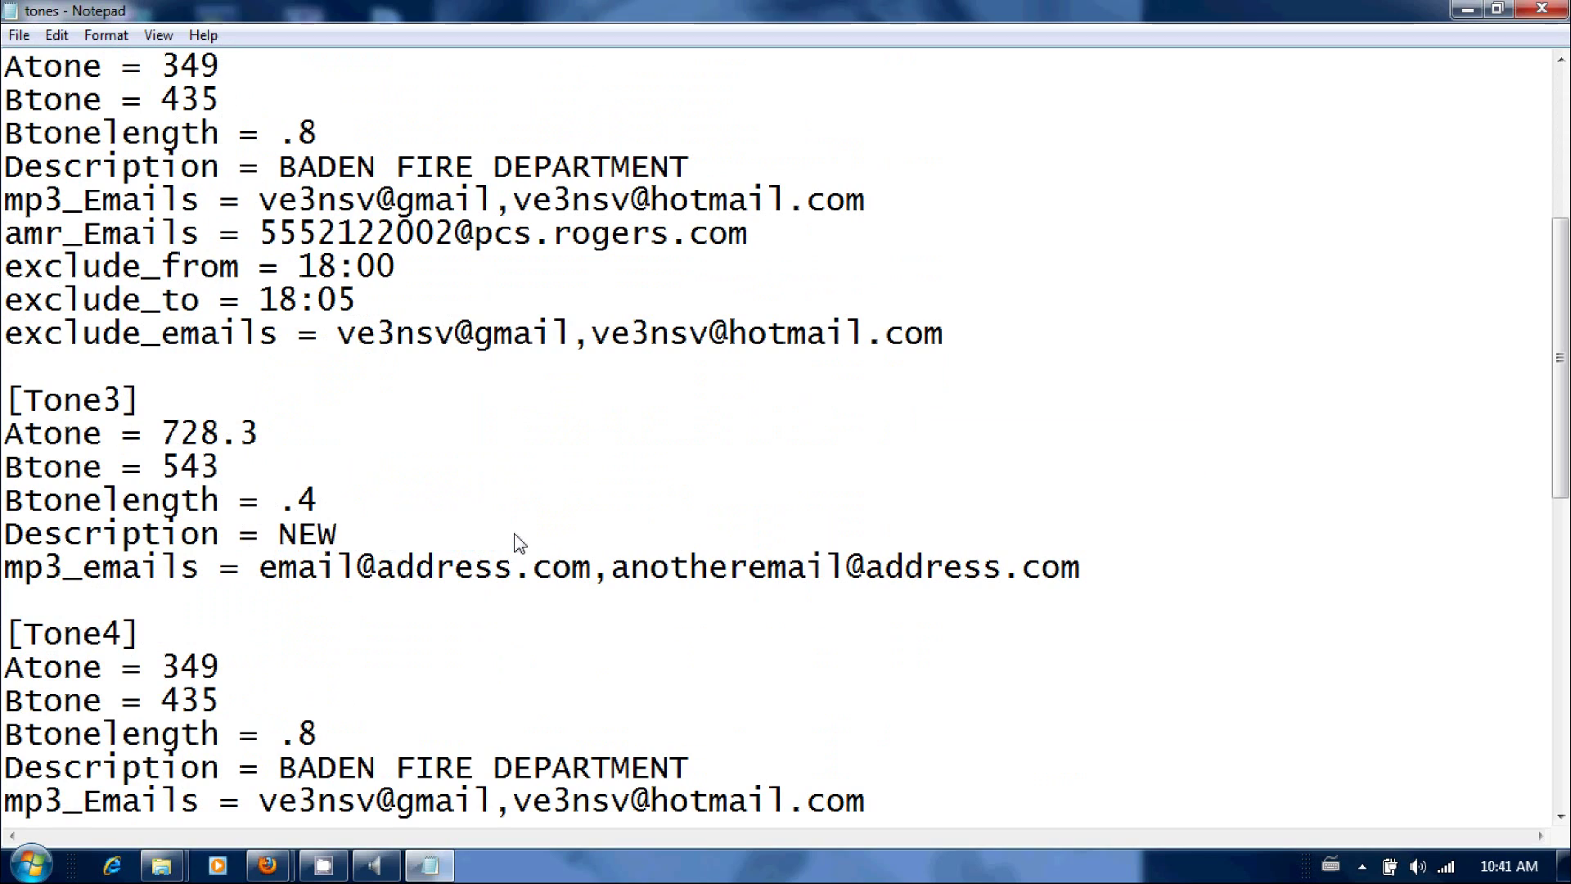
type("DUNDEE")
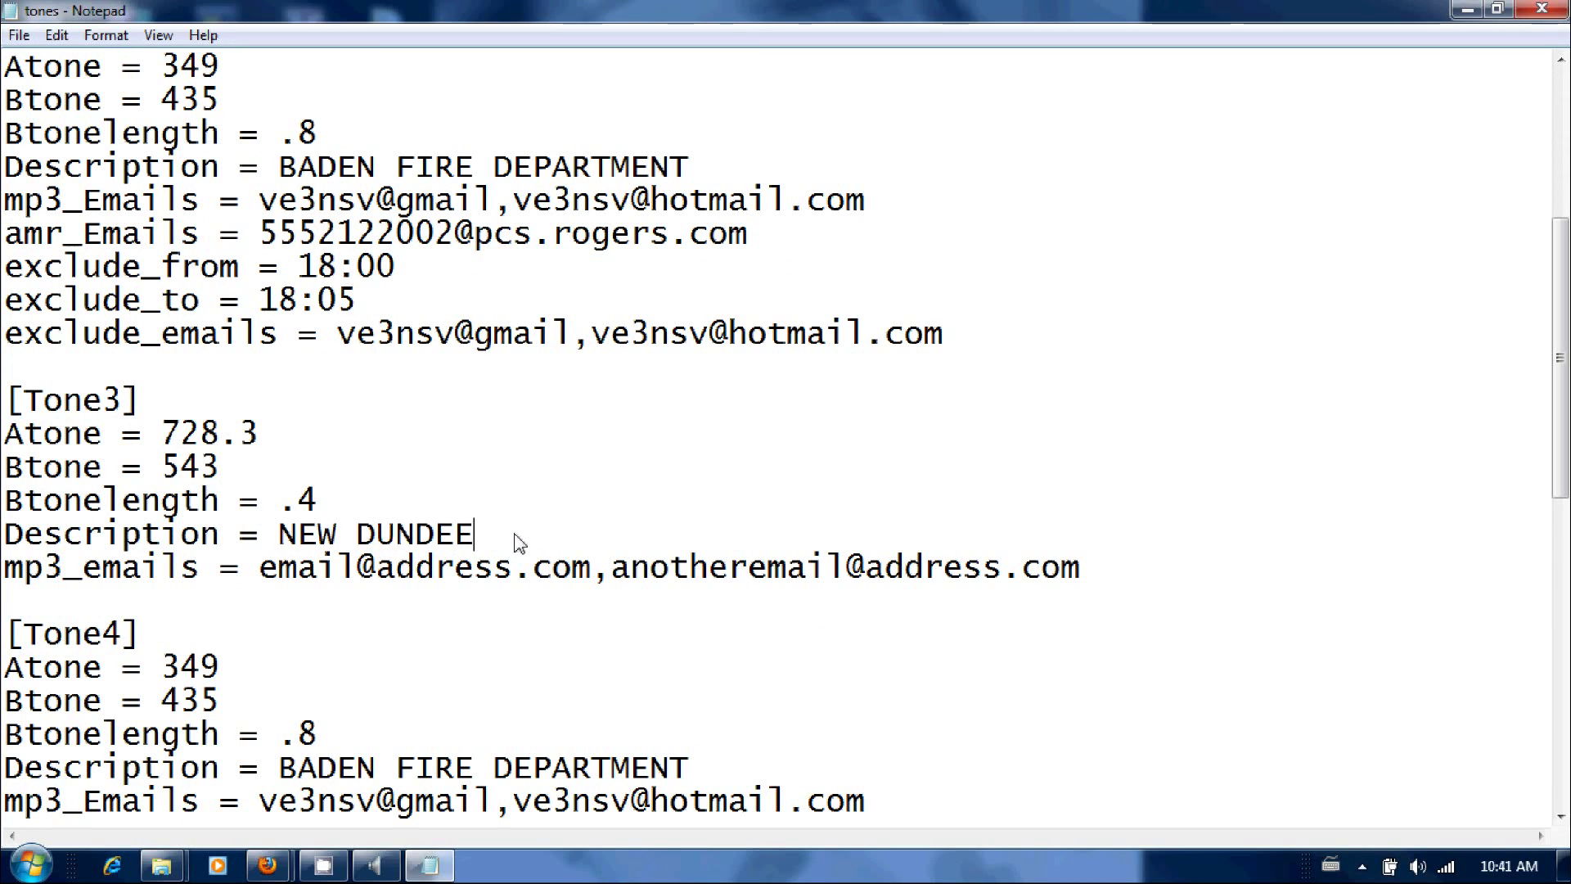
type(" FIRE DEPARTMENT")
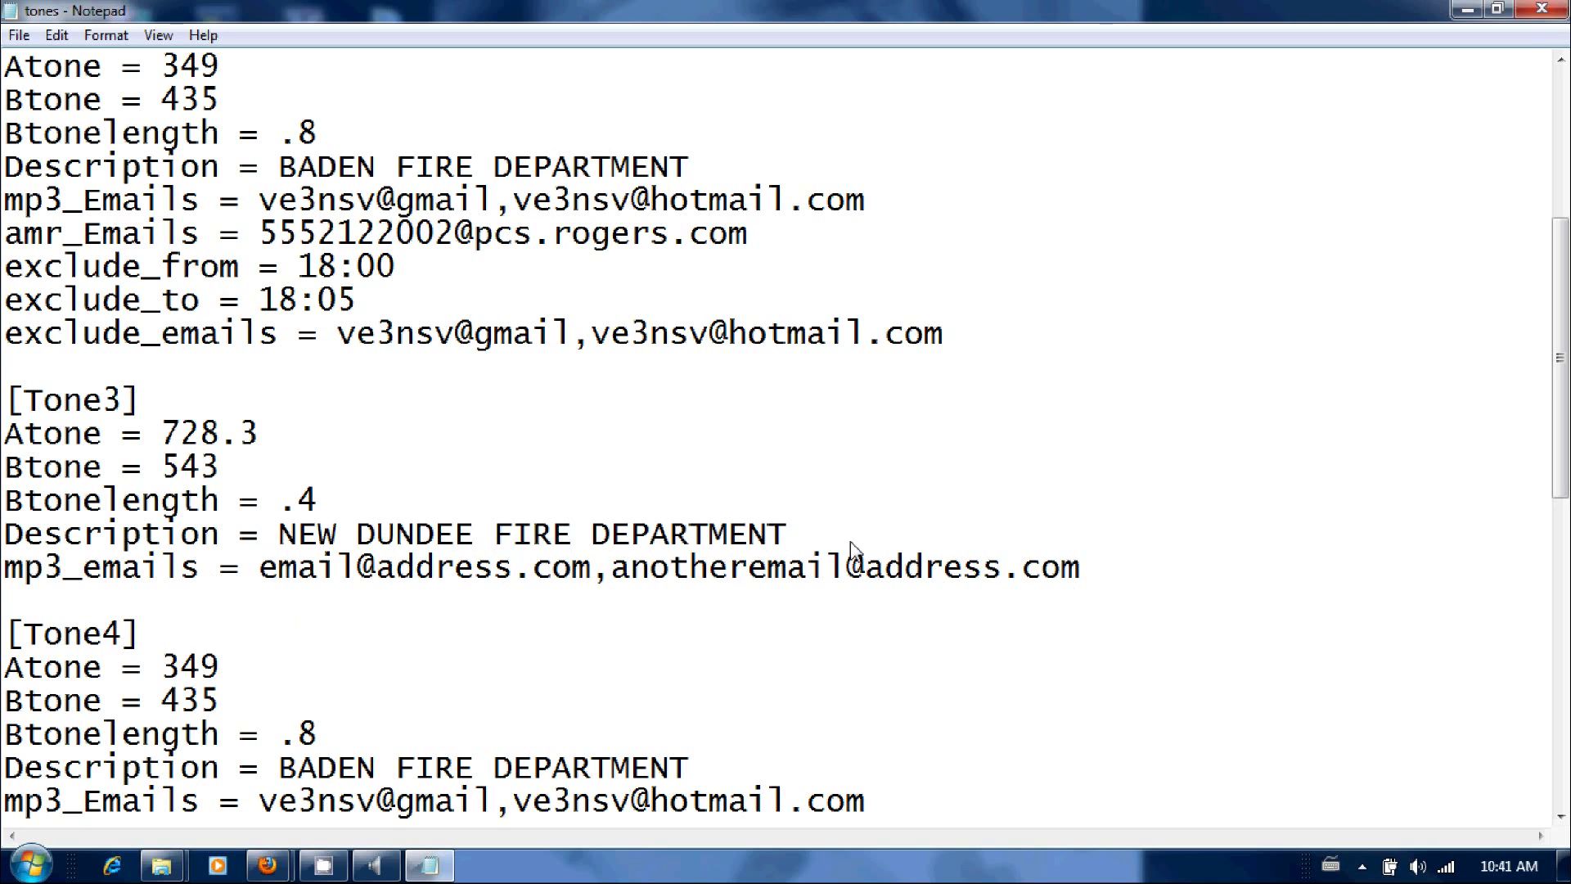
Duplicate the whole Tone4 set below the Tone5 set and rename the copy's heading to Tone6
scroll(851, 547, "down", 3)
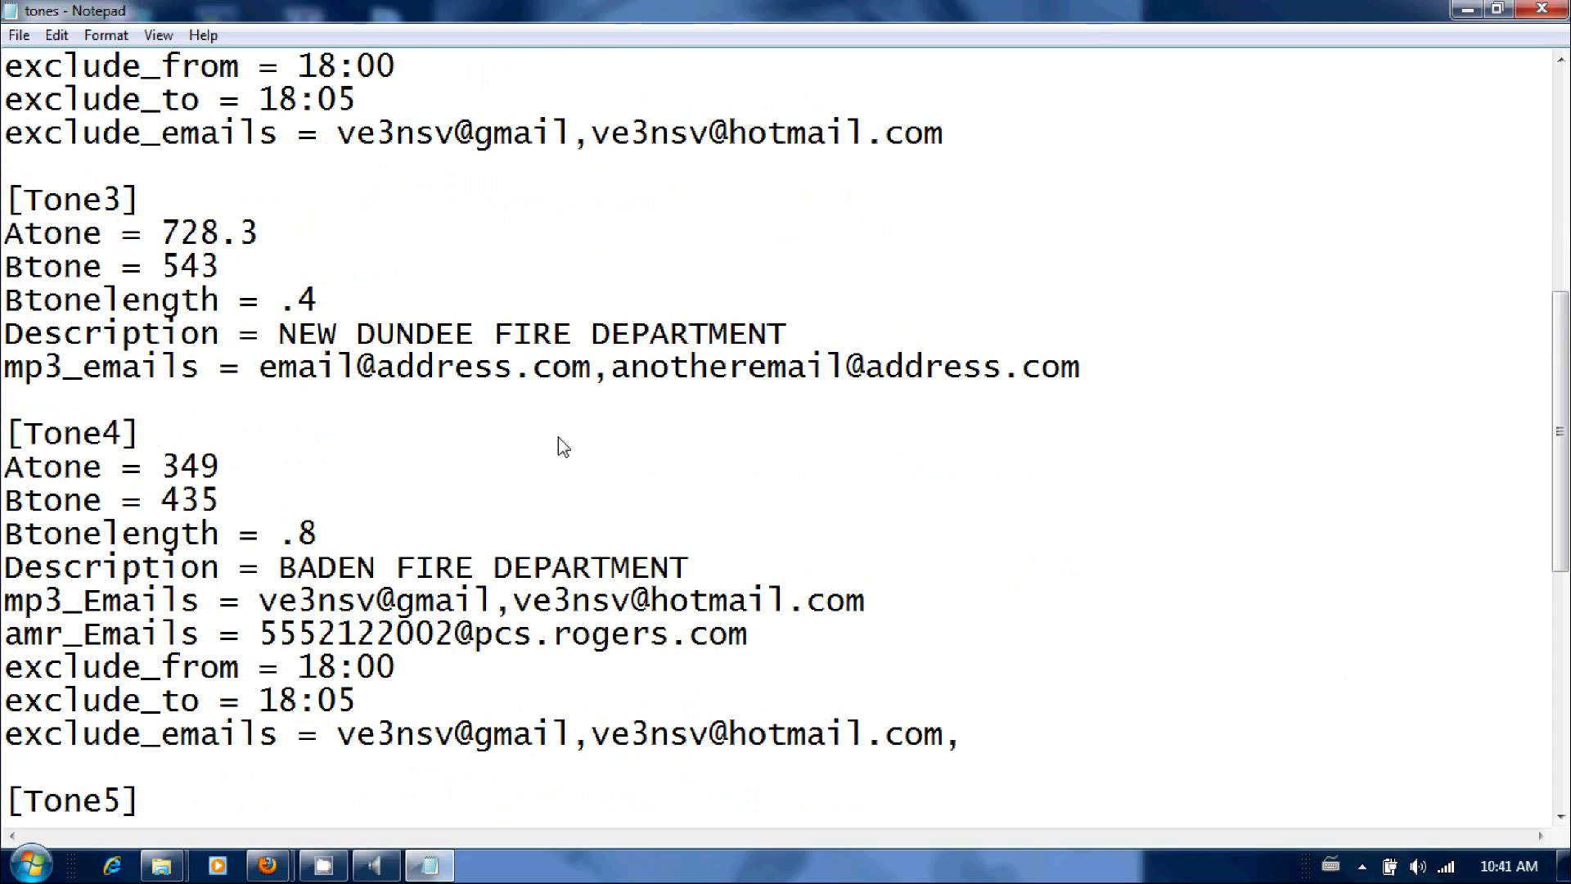
scroll(995, 536, "down", 3)
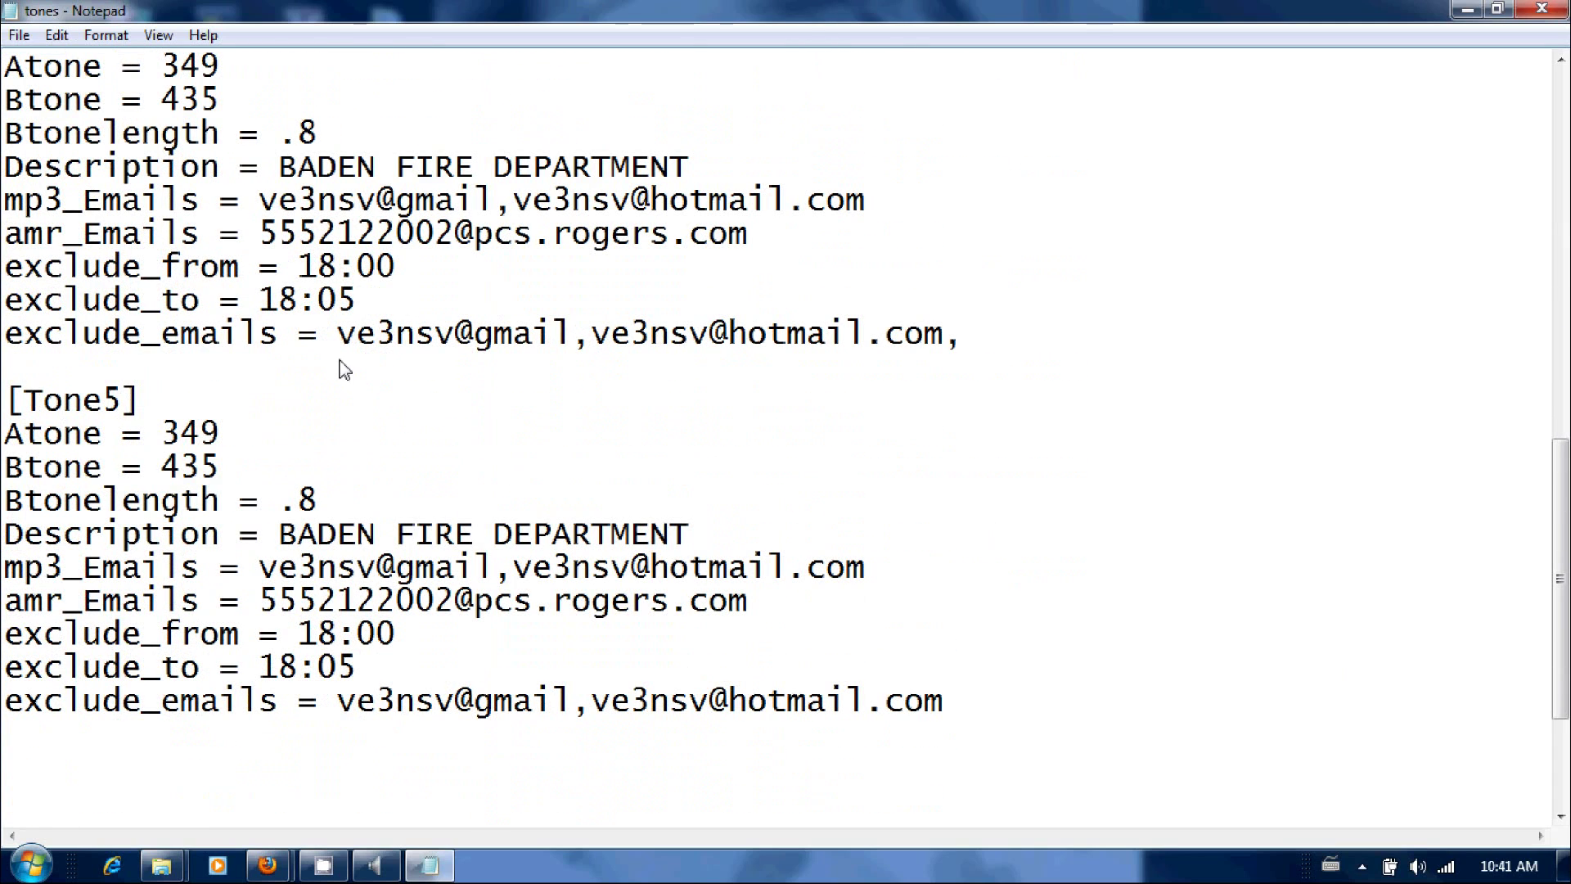
scroll(190, 161, "up", 1)
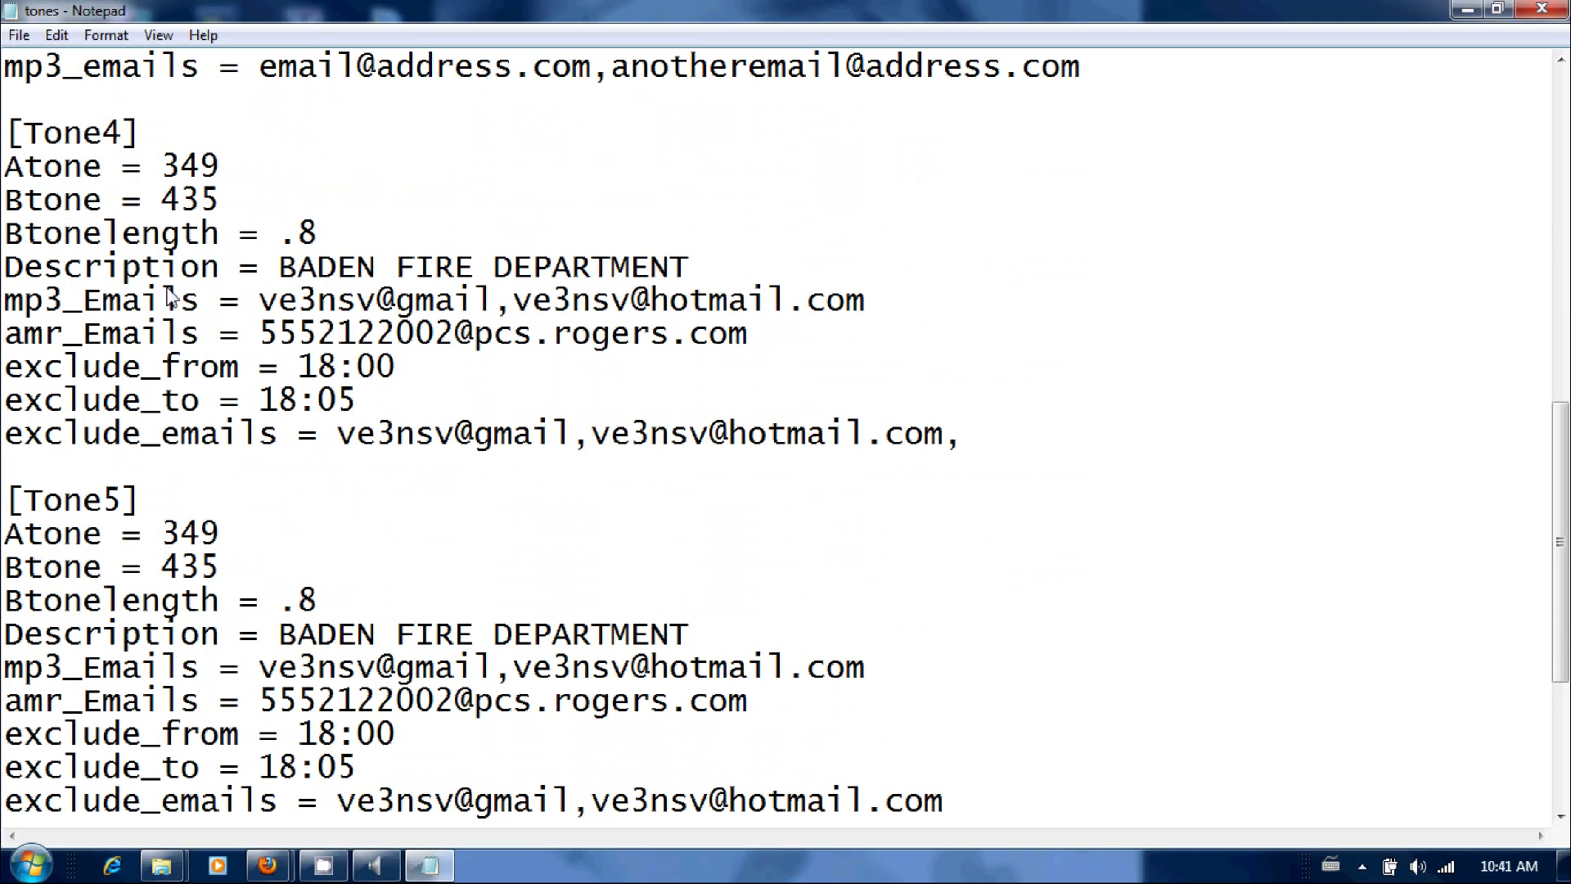
left_click_drag(9, 131, 533, 484)
right_click(883, 433)
left_click(940, 509)
scroll(660, 544, "down", 4)
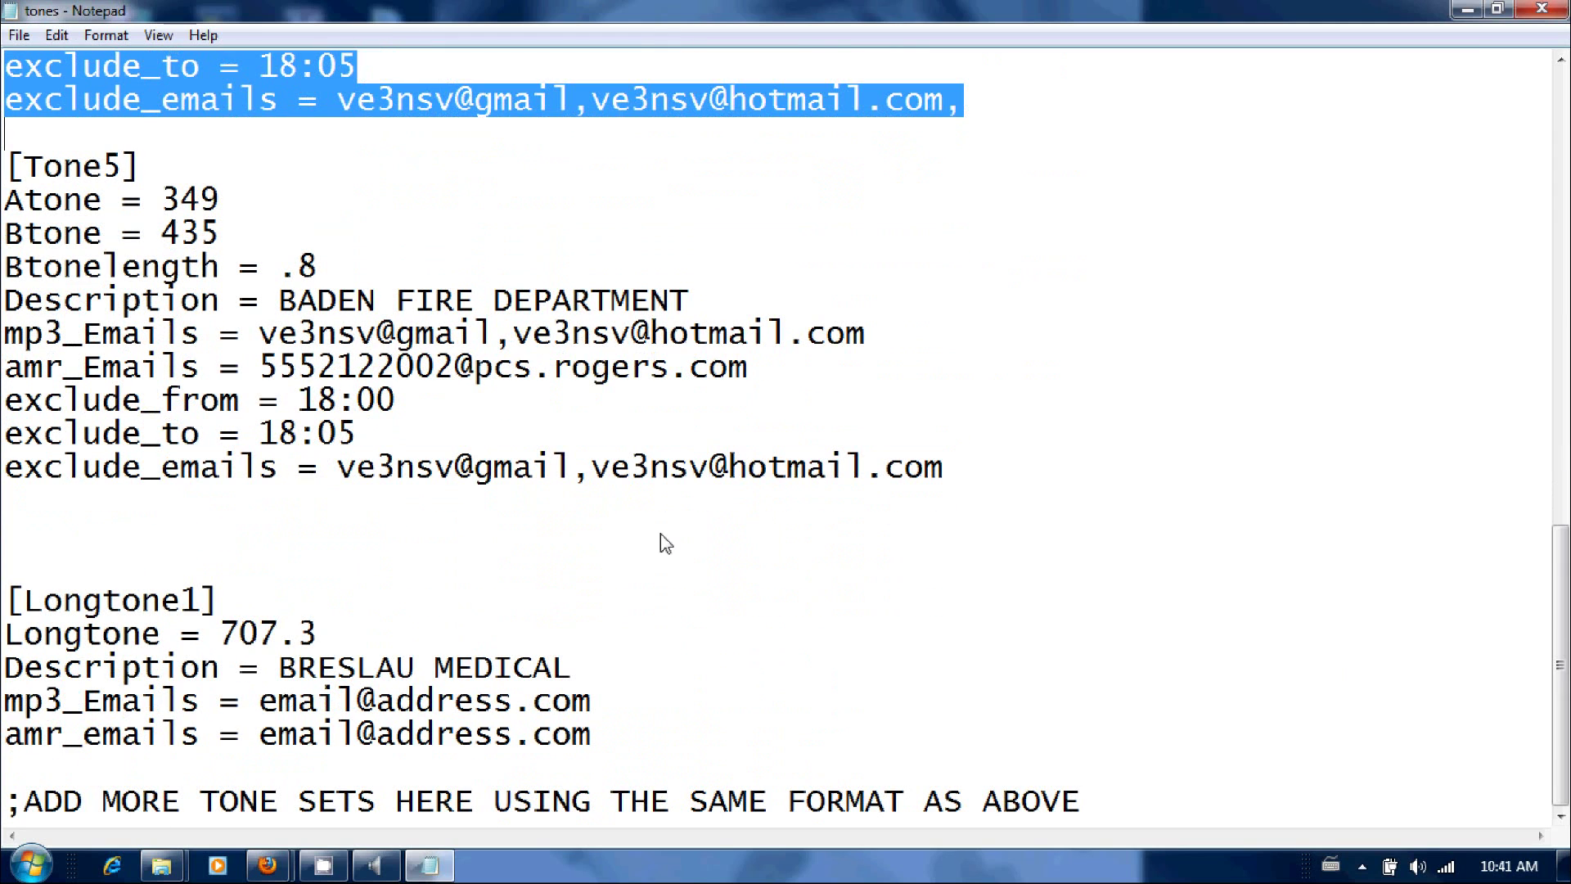
left_click(952, 477)
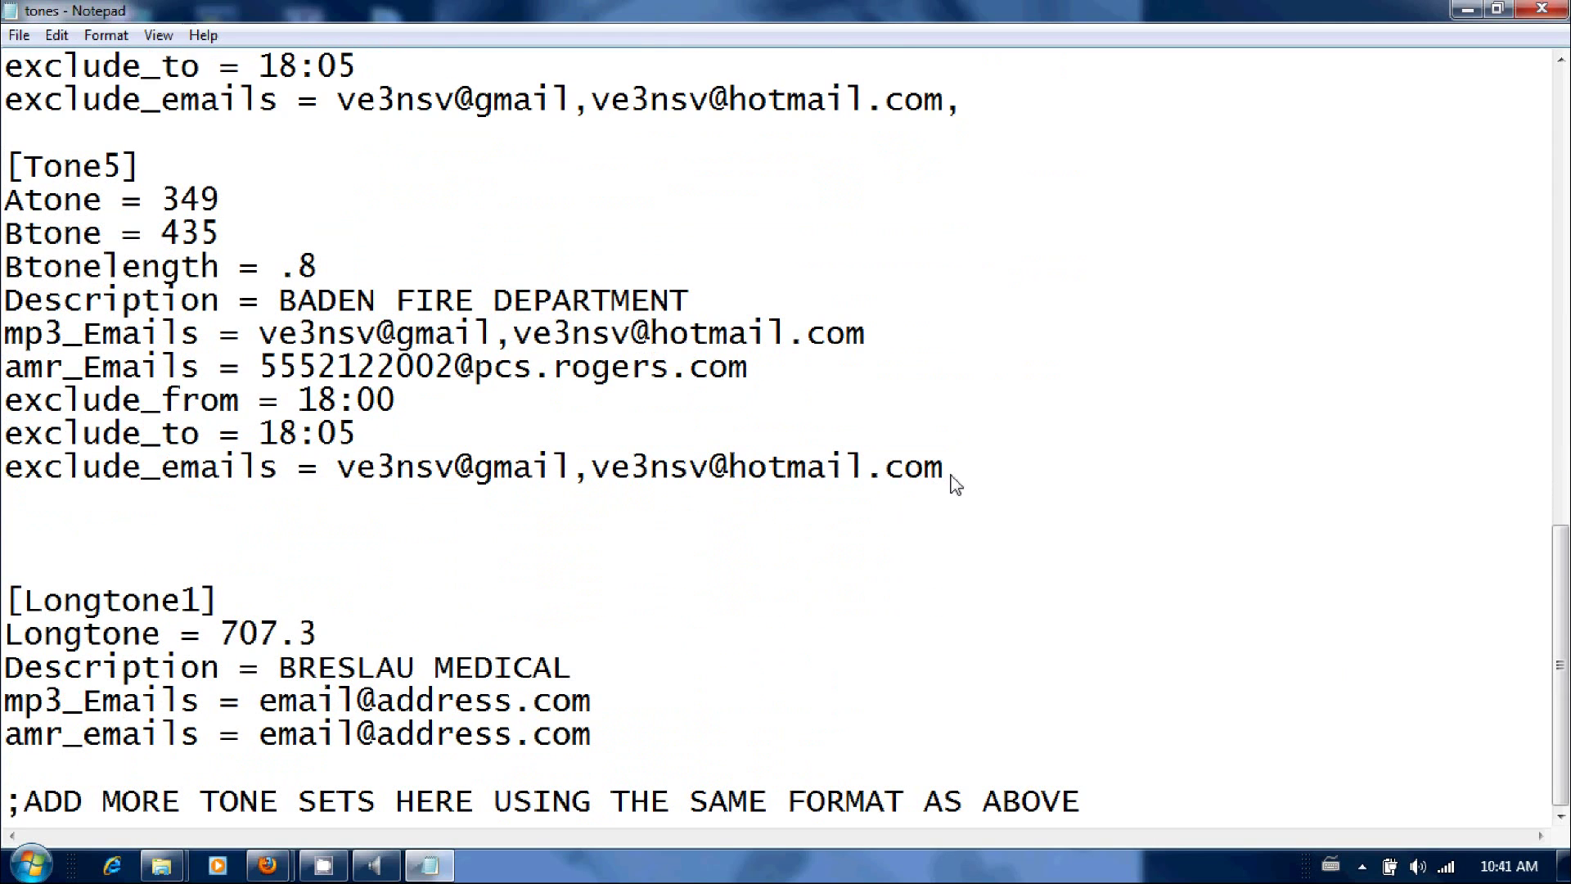
key("Return")
key("Return")
key("ctrl+v")
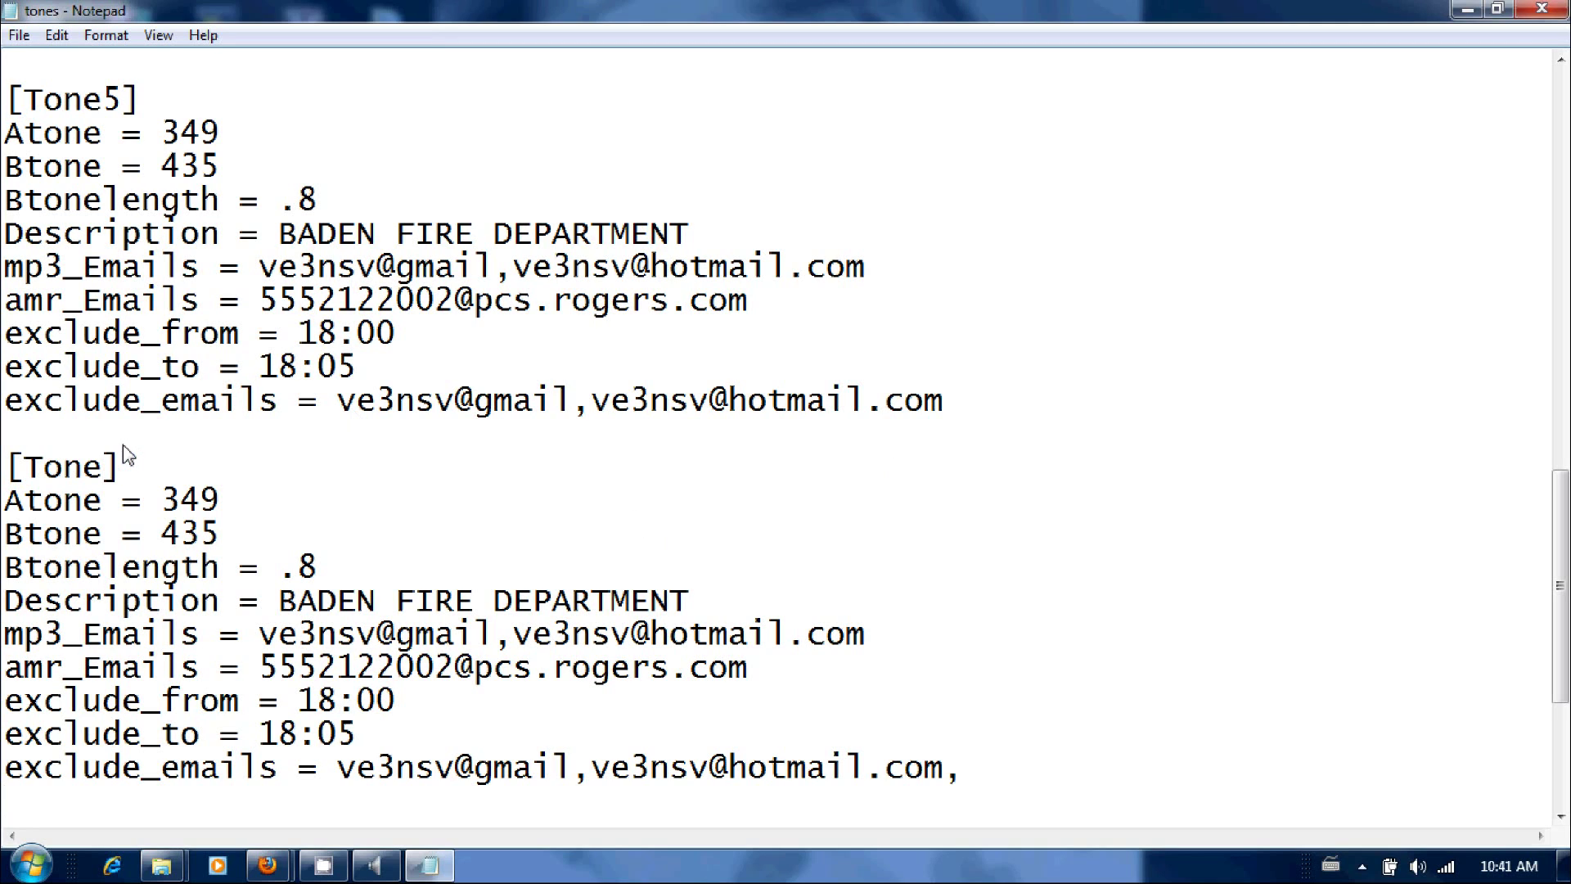
type("6")
Copy the Longtone1 set to the end of the file, replacing the closing comment line about adding more tone sets
left_click_drag(1563, 509, 1563, 613)
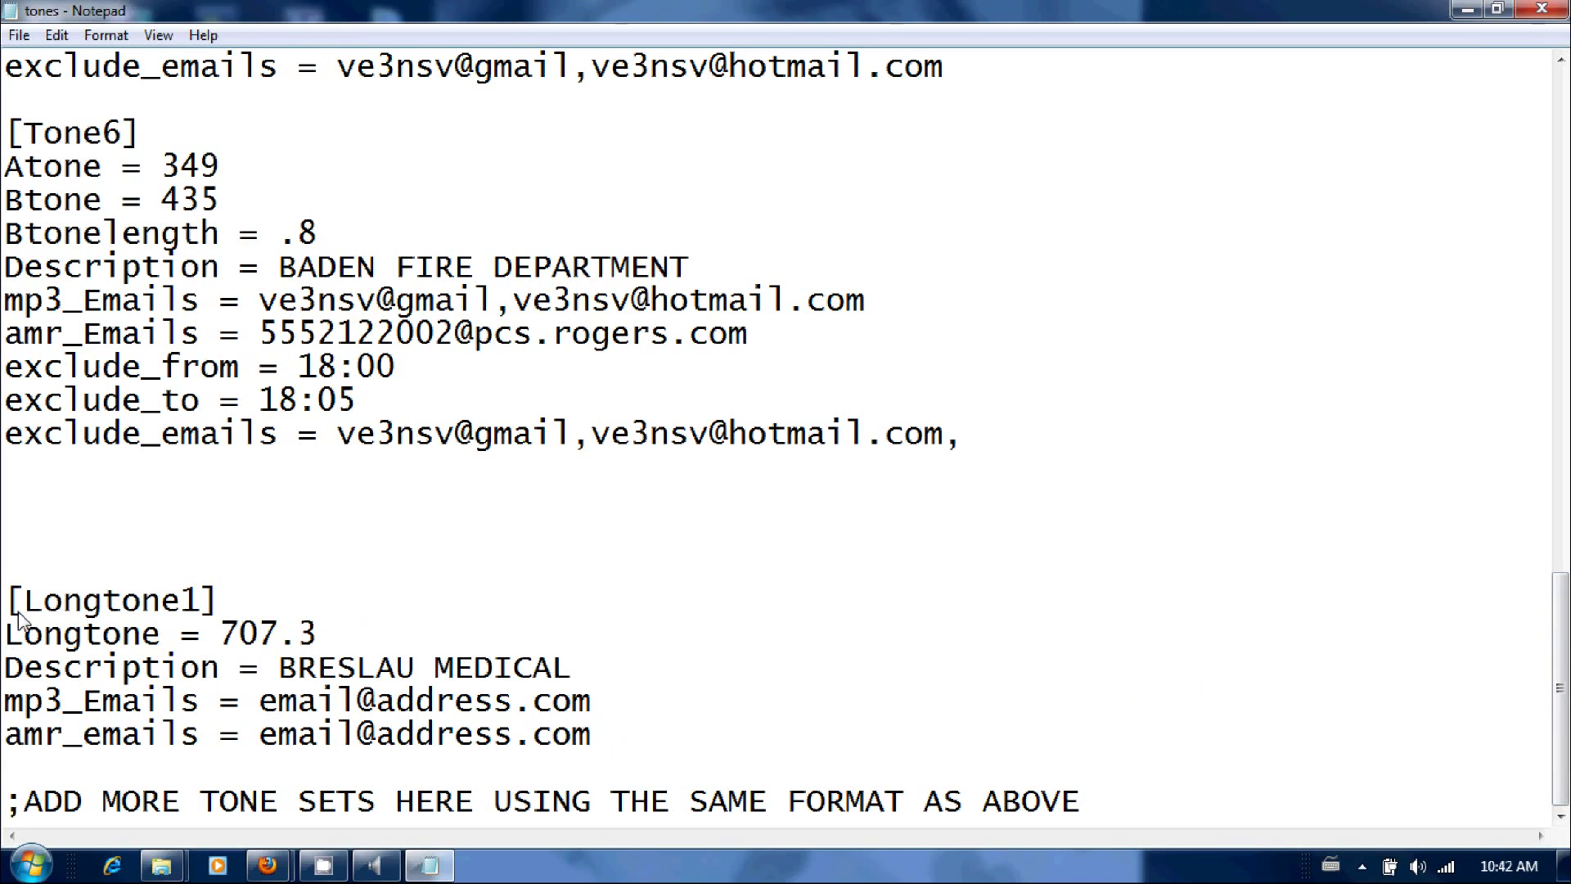
left_click_drag(10, 597, 341, 773)
right_click(513, 750)
left_click(606, 489)
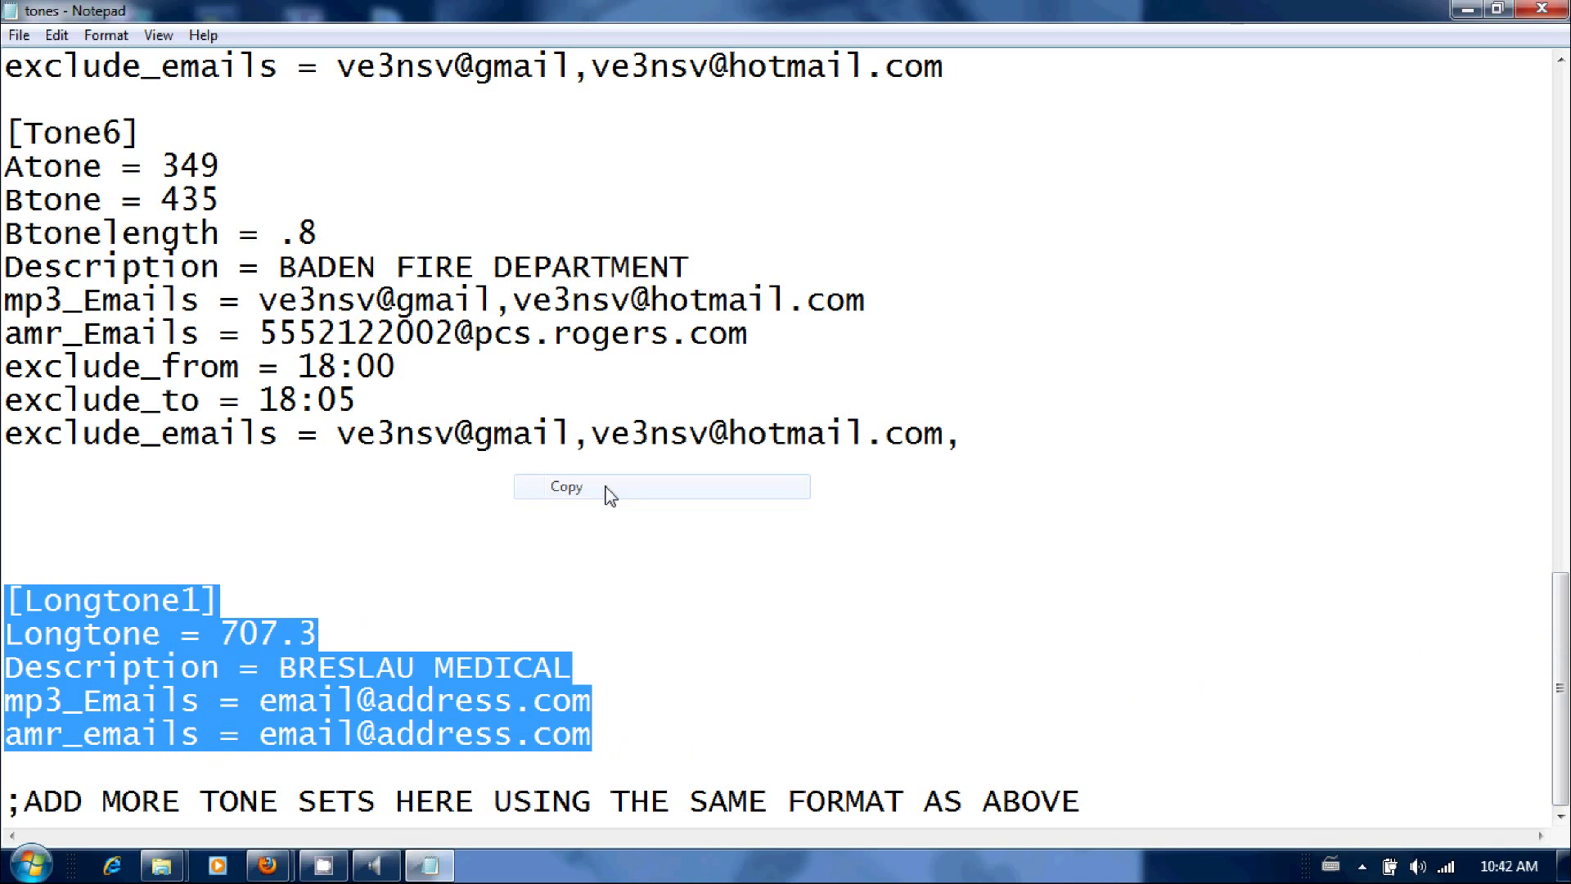
left_click(615, 737)
key("ctrl+End")
key("shift+Home")
key("Delete")
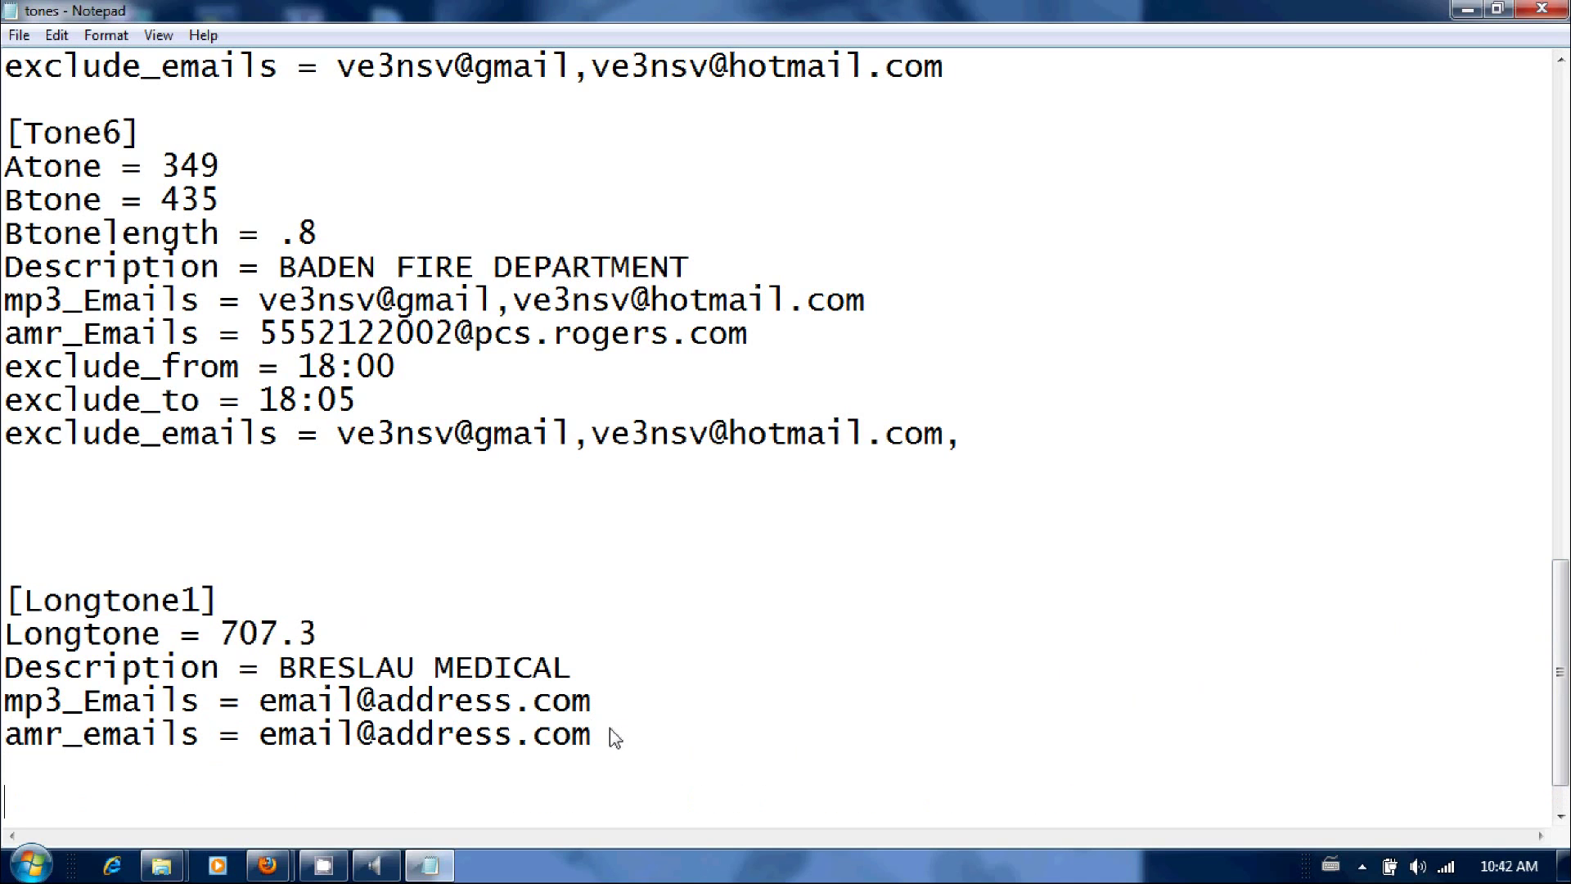
key("ctrl+v")
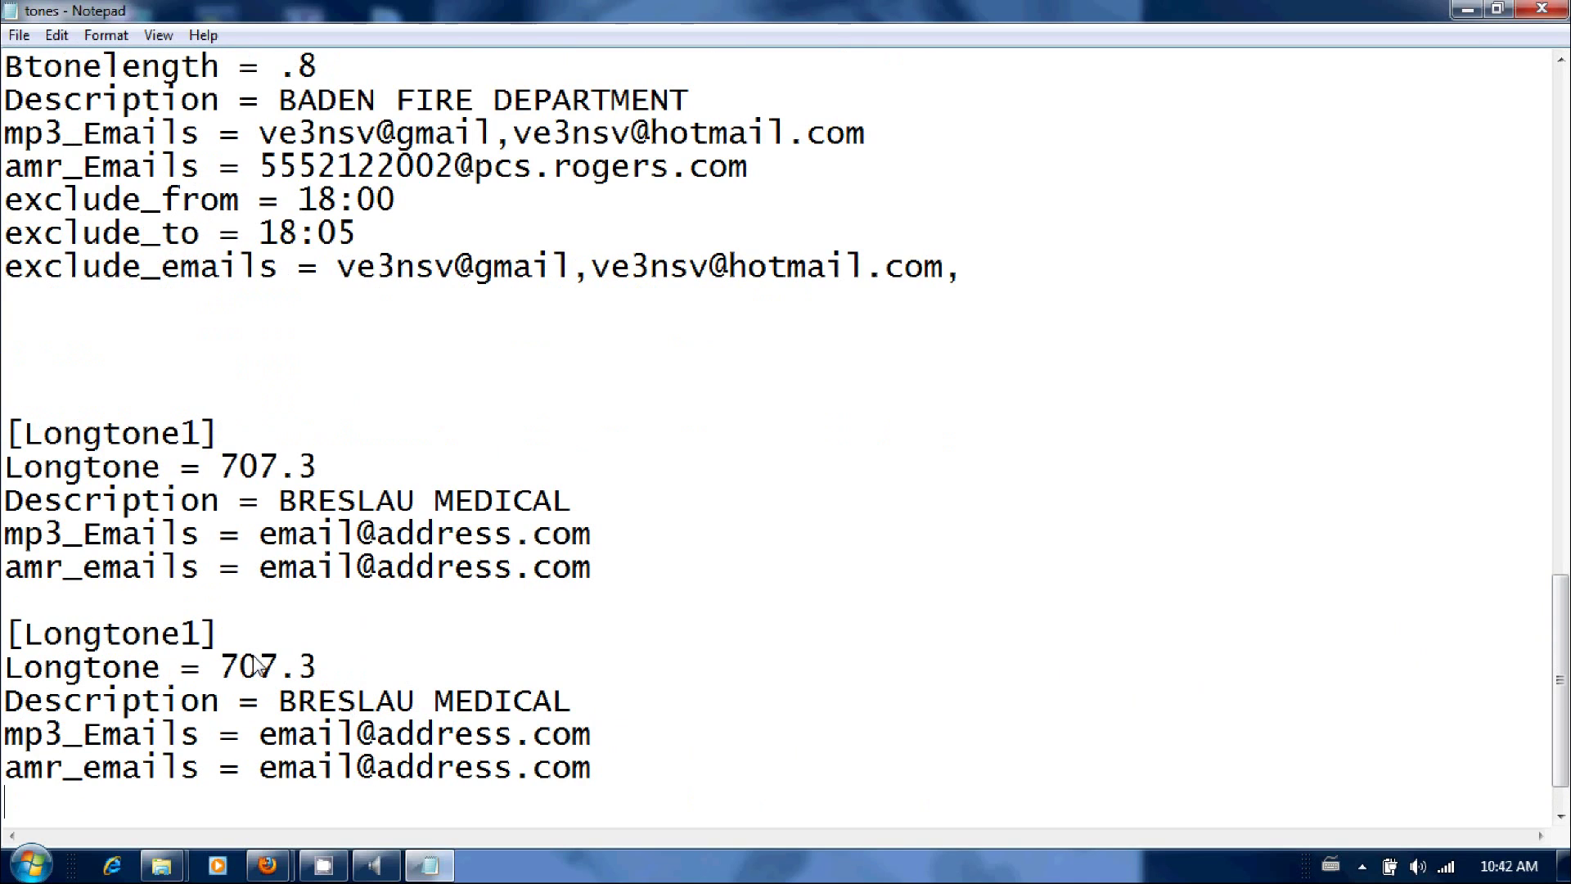
Rename the copied long tone set's heading to Longtone2 and save the tones file
left_click(194, 641)
key("BackSpace")
type("2")
left_click(18, 36)
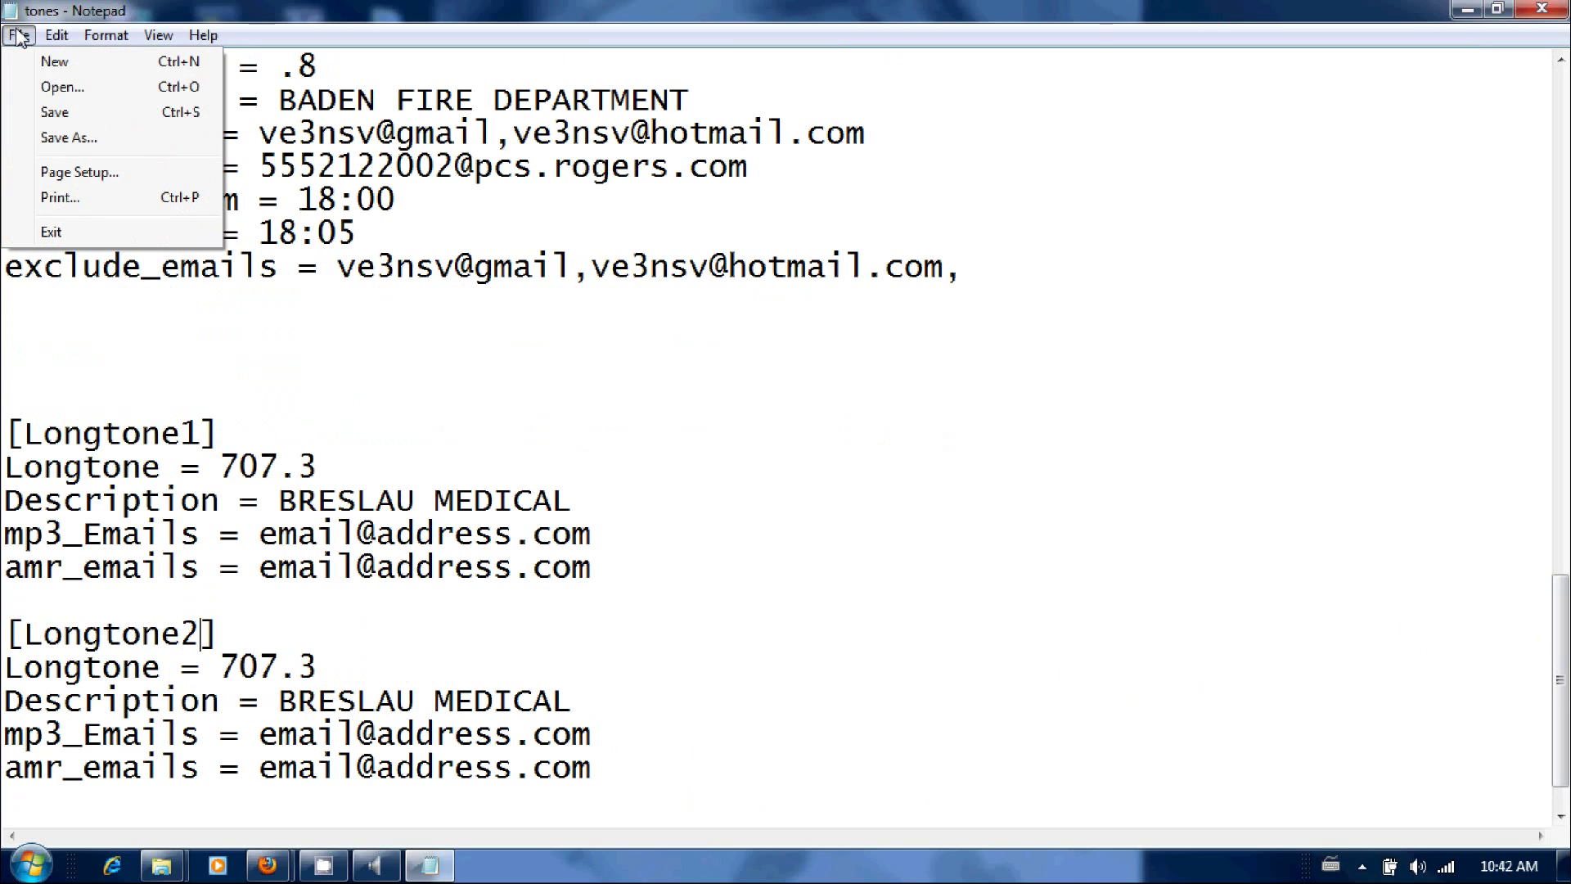
left_click(48, 115)
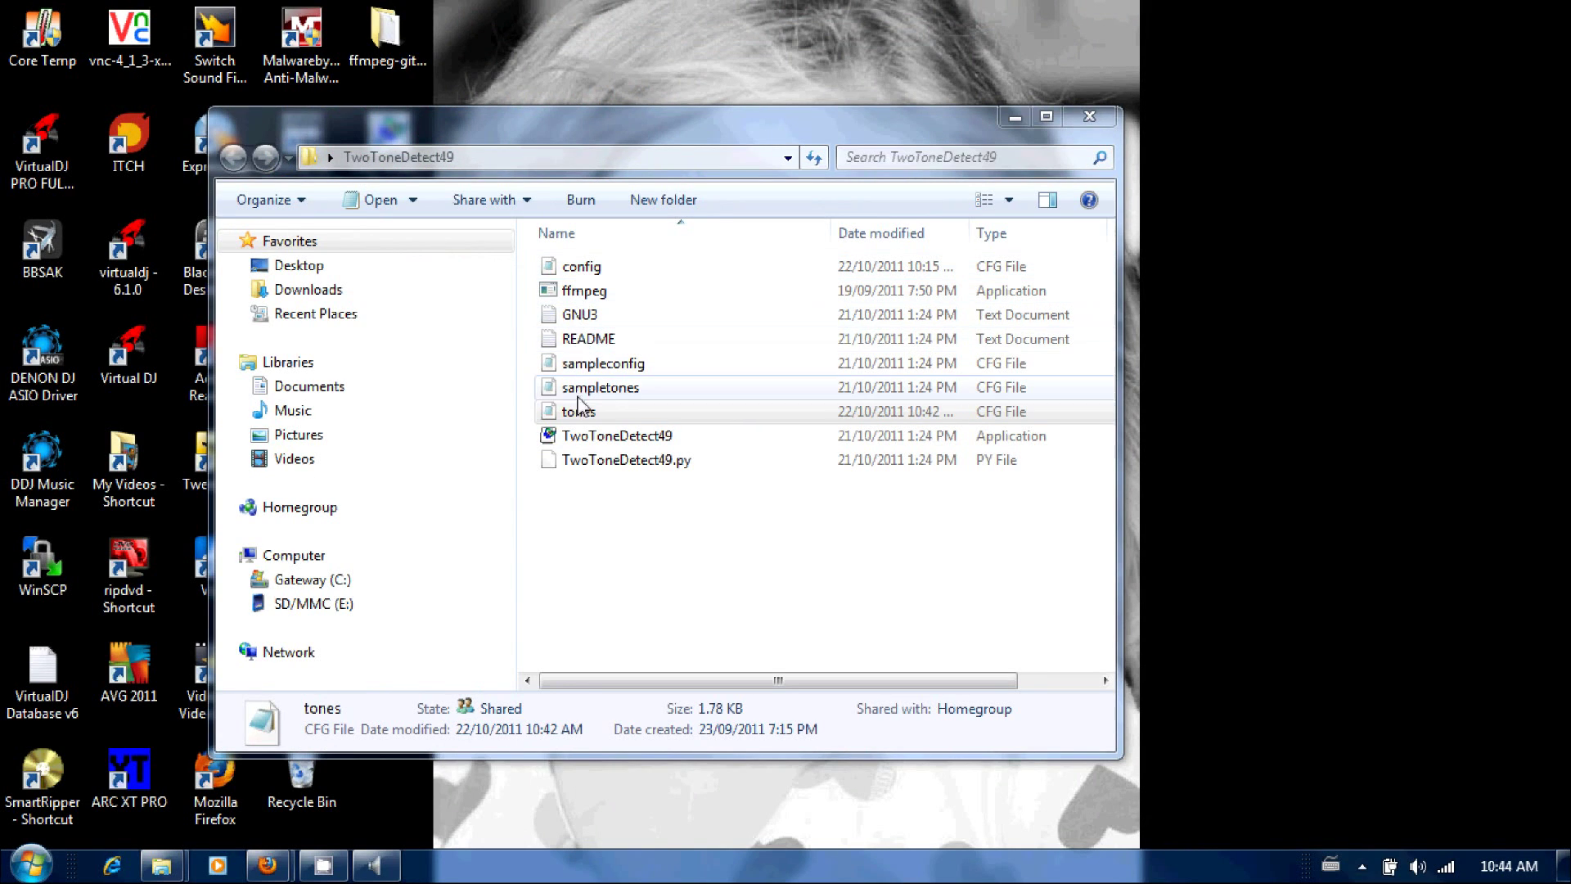
Run TwoToneDetect49 from its folder, allowing the unverified program, and move its window clear of the console's tone list
double_click(584, 447)
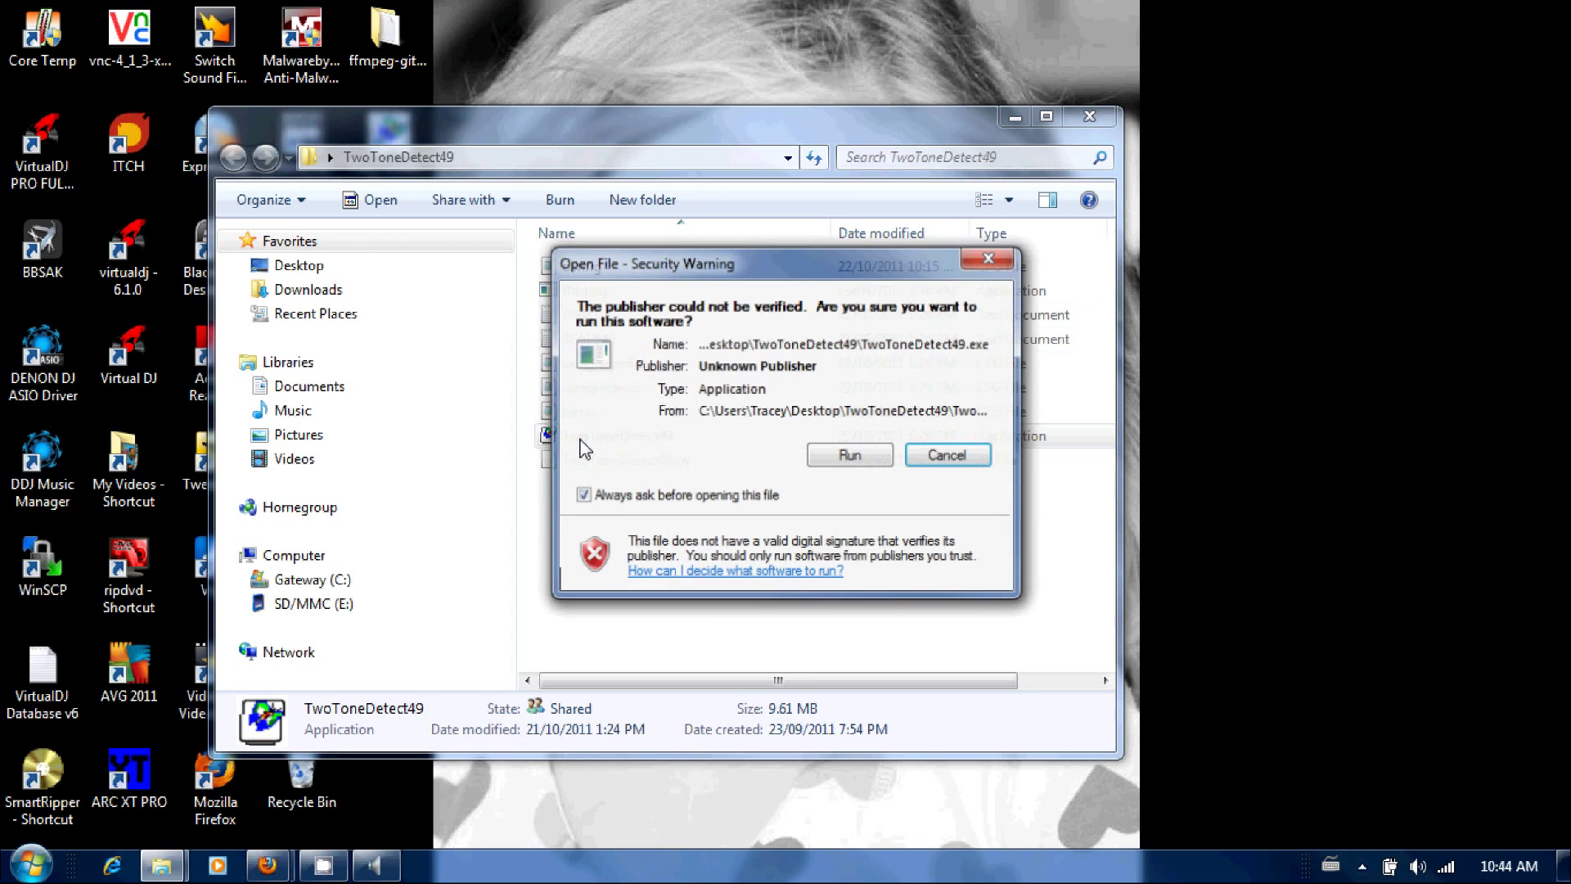
left_click(828, 463)
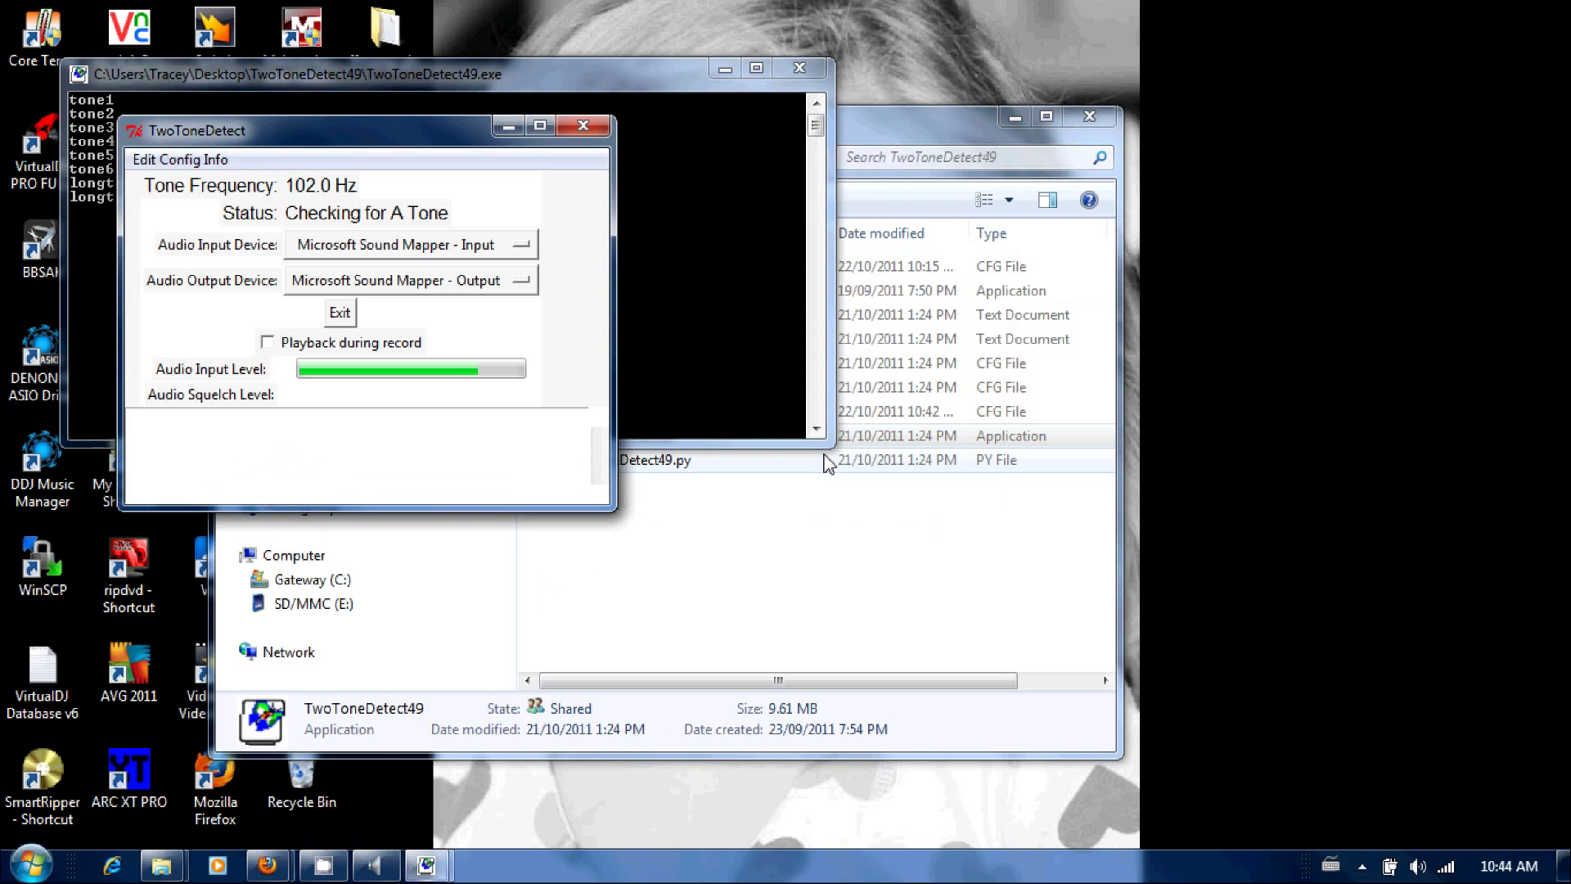
left_click_drag(357, 133, 521, 153)
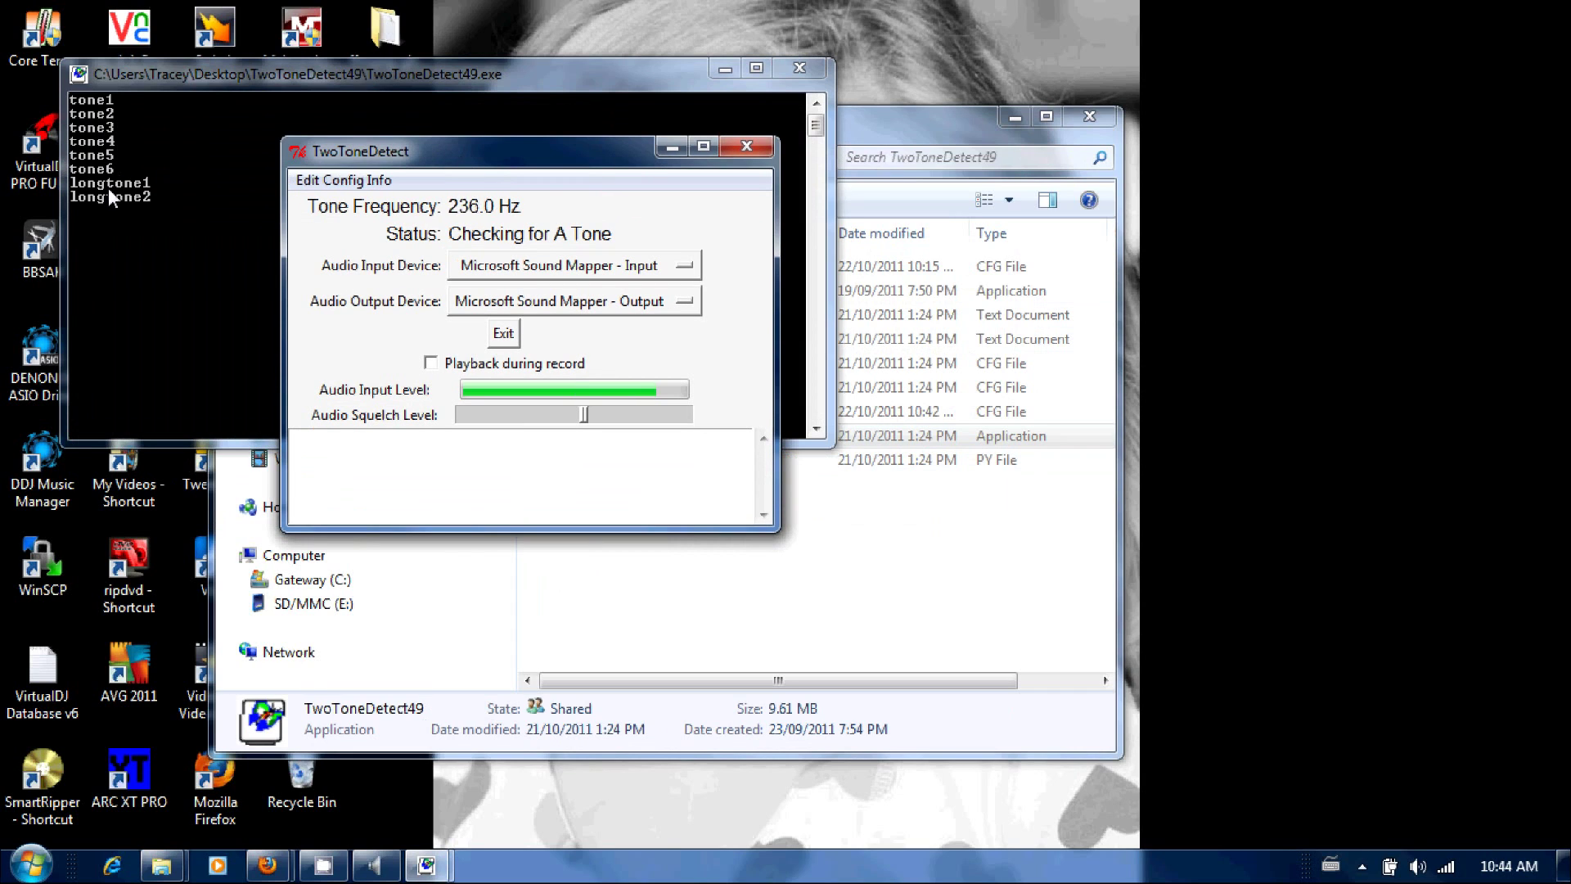
Open TwoToneDetect's configuration info, review the e-mail, recording, tone and scanner settings, and save them
left_click(357, 181)
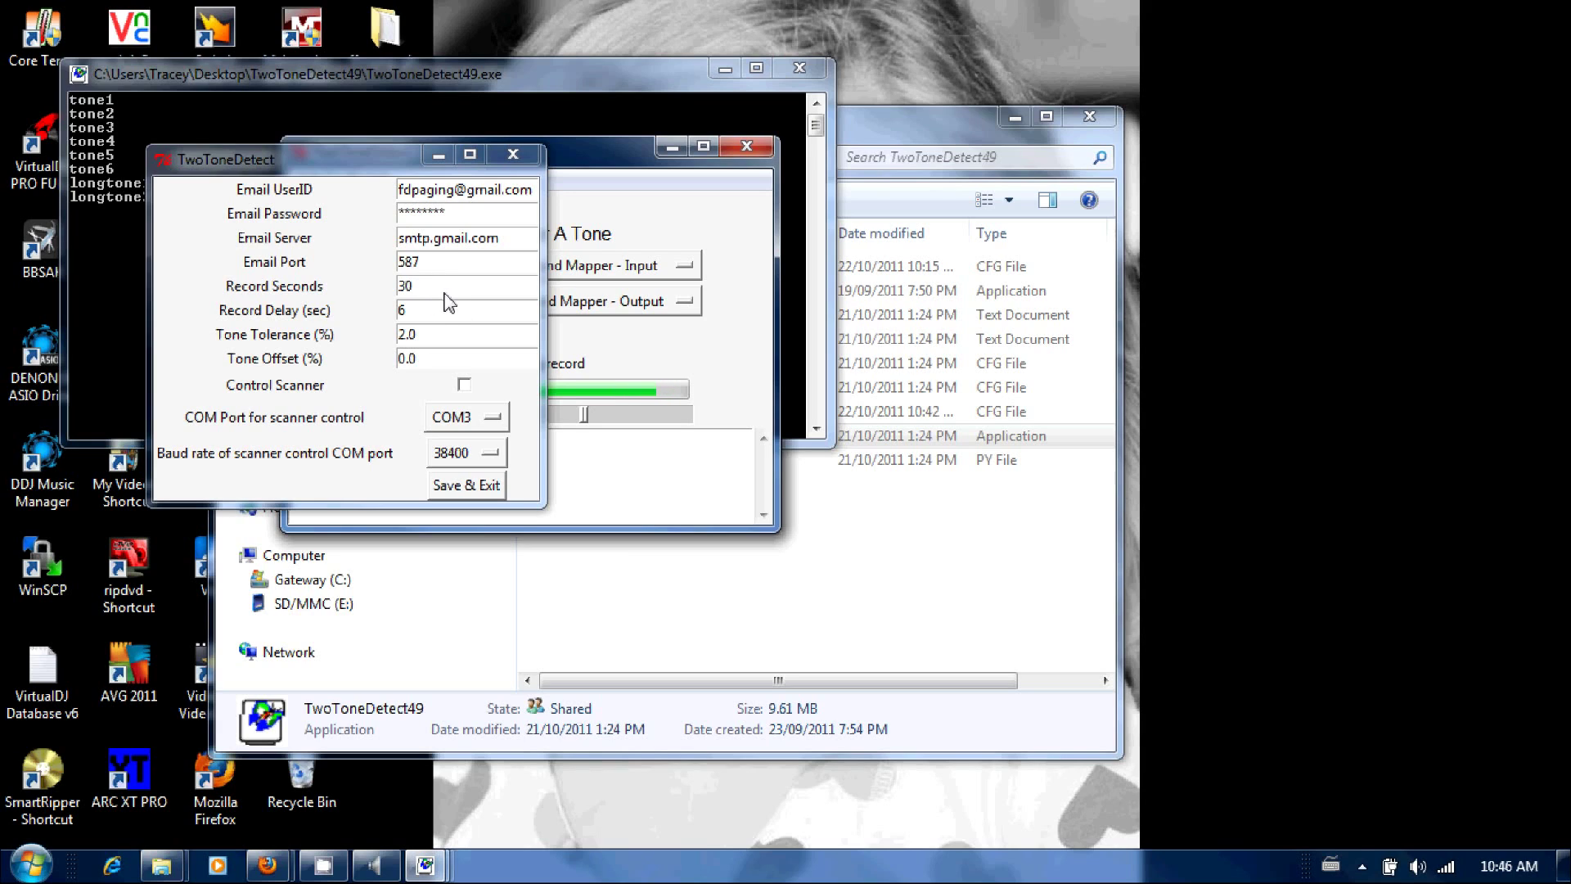
left_click(420, 288)
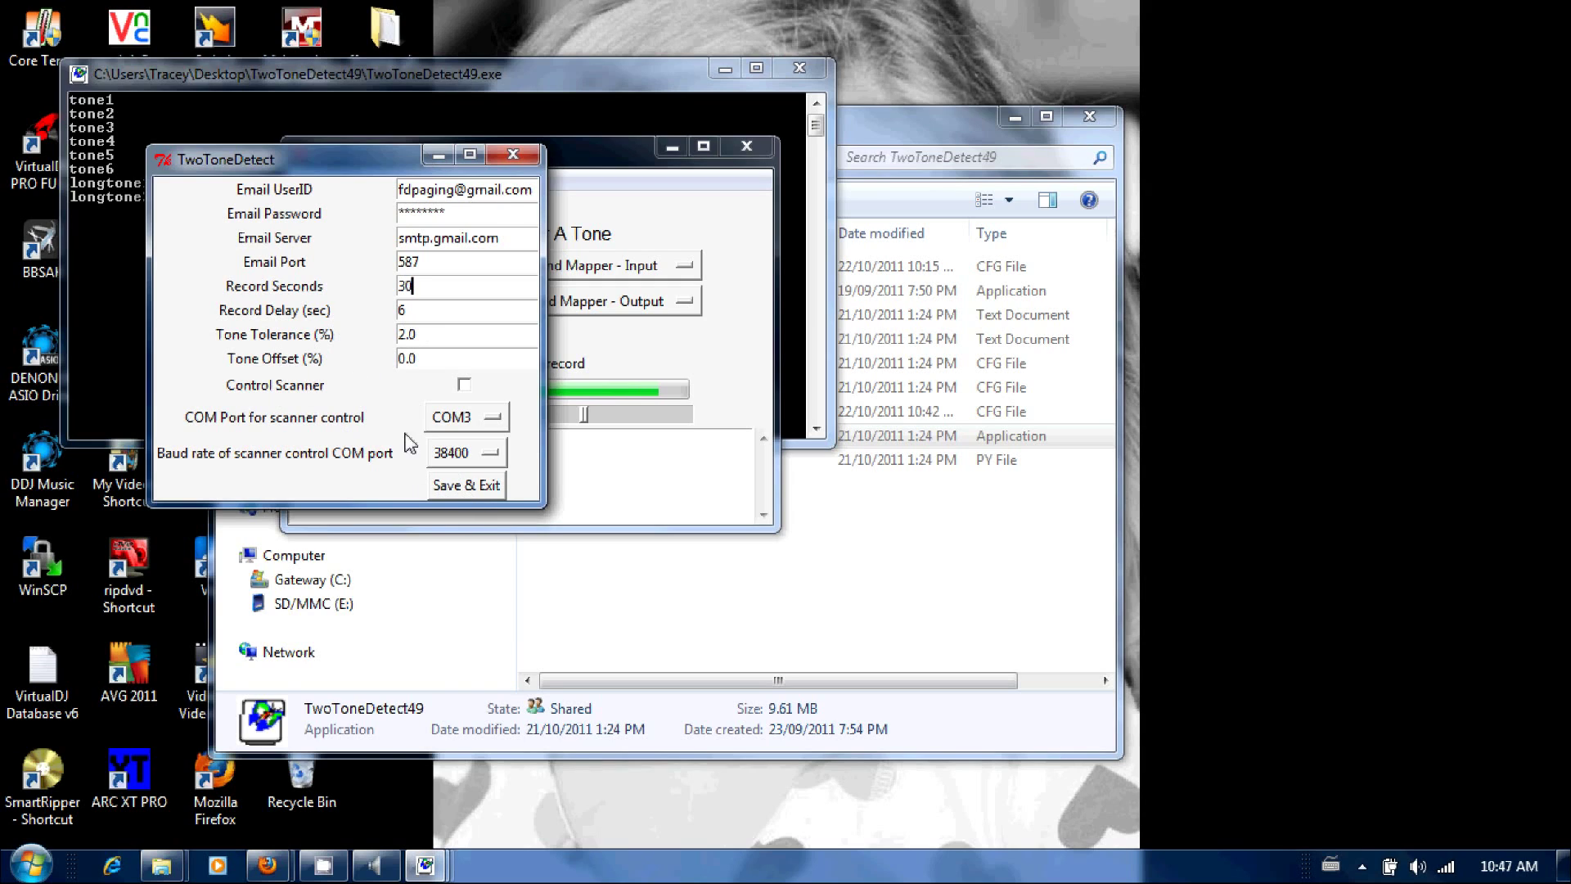
left_click(463, 485)
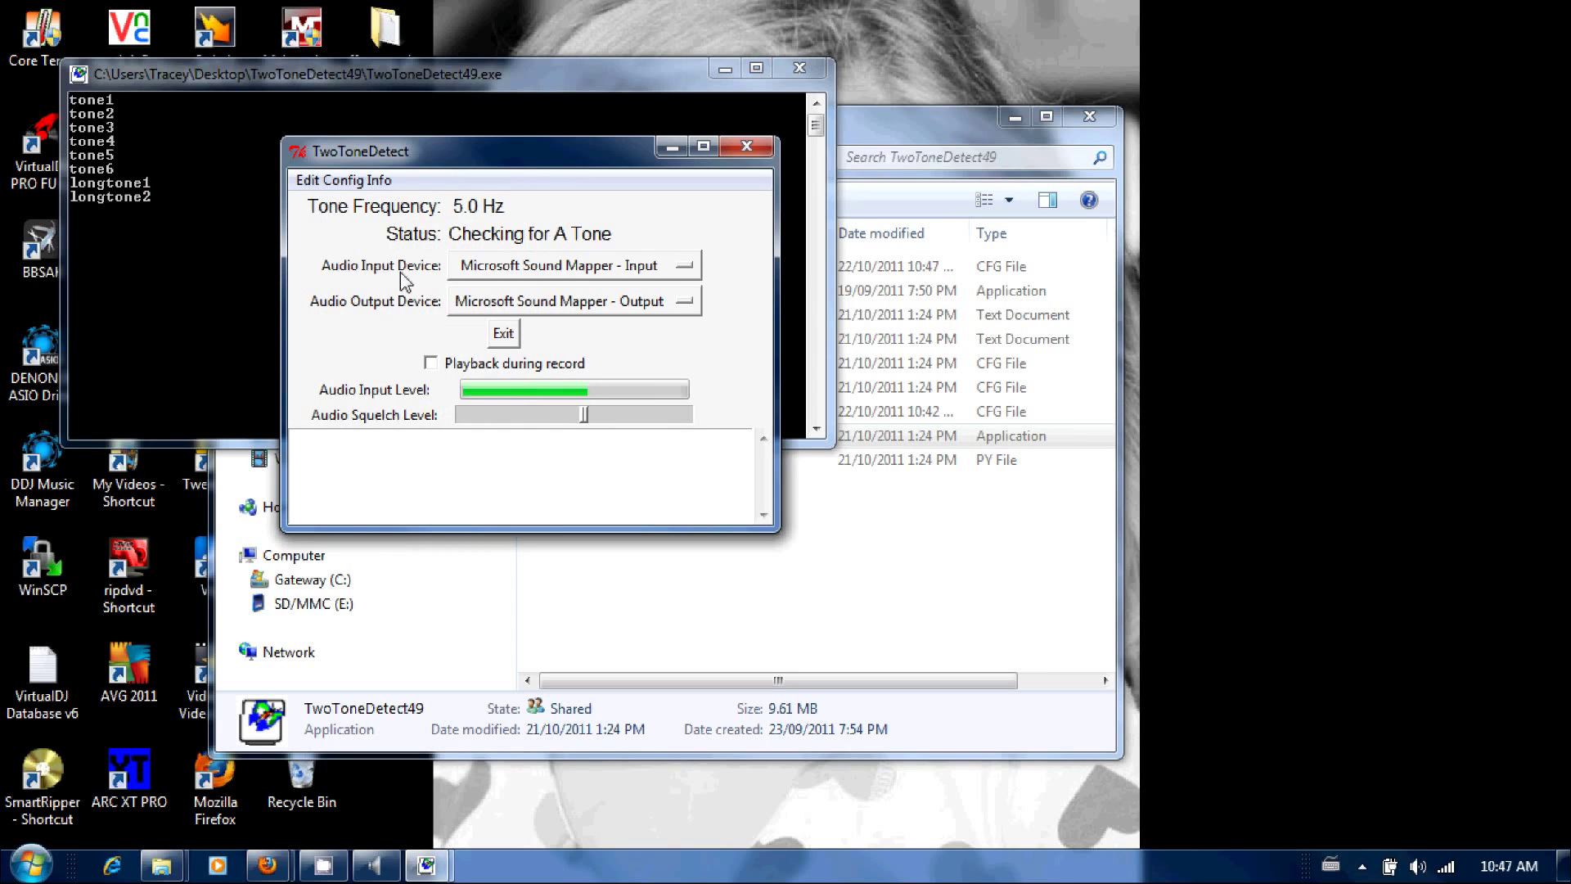
Exit TwoToneDetect and run TwoToneDetect49 again from its folder, allowing the unverified program
left_click(503, 341)
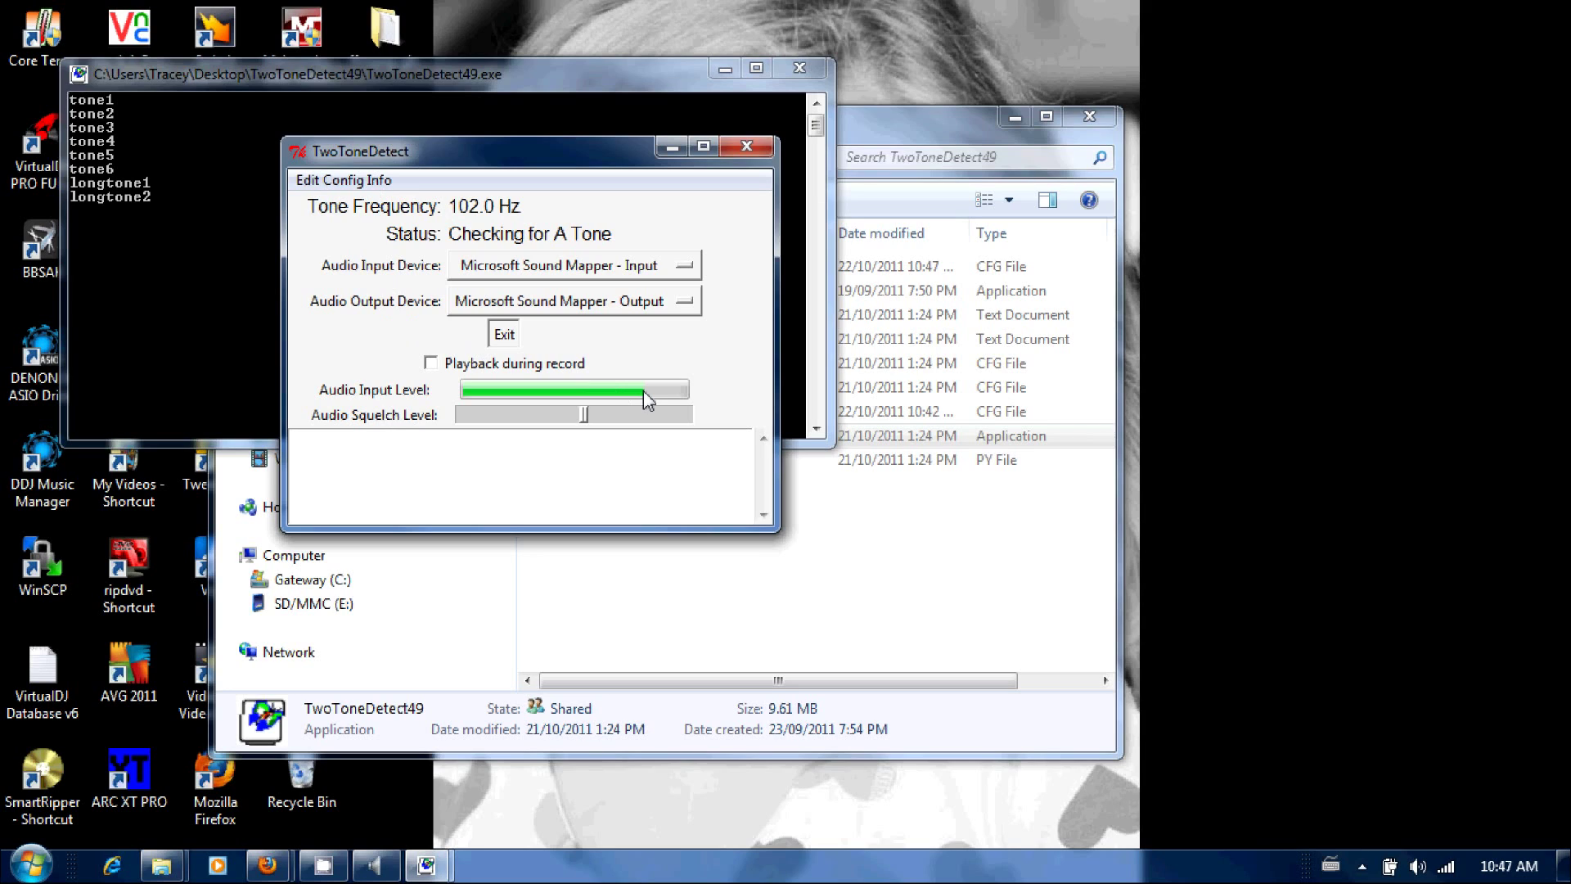
left_click(504, 335)
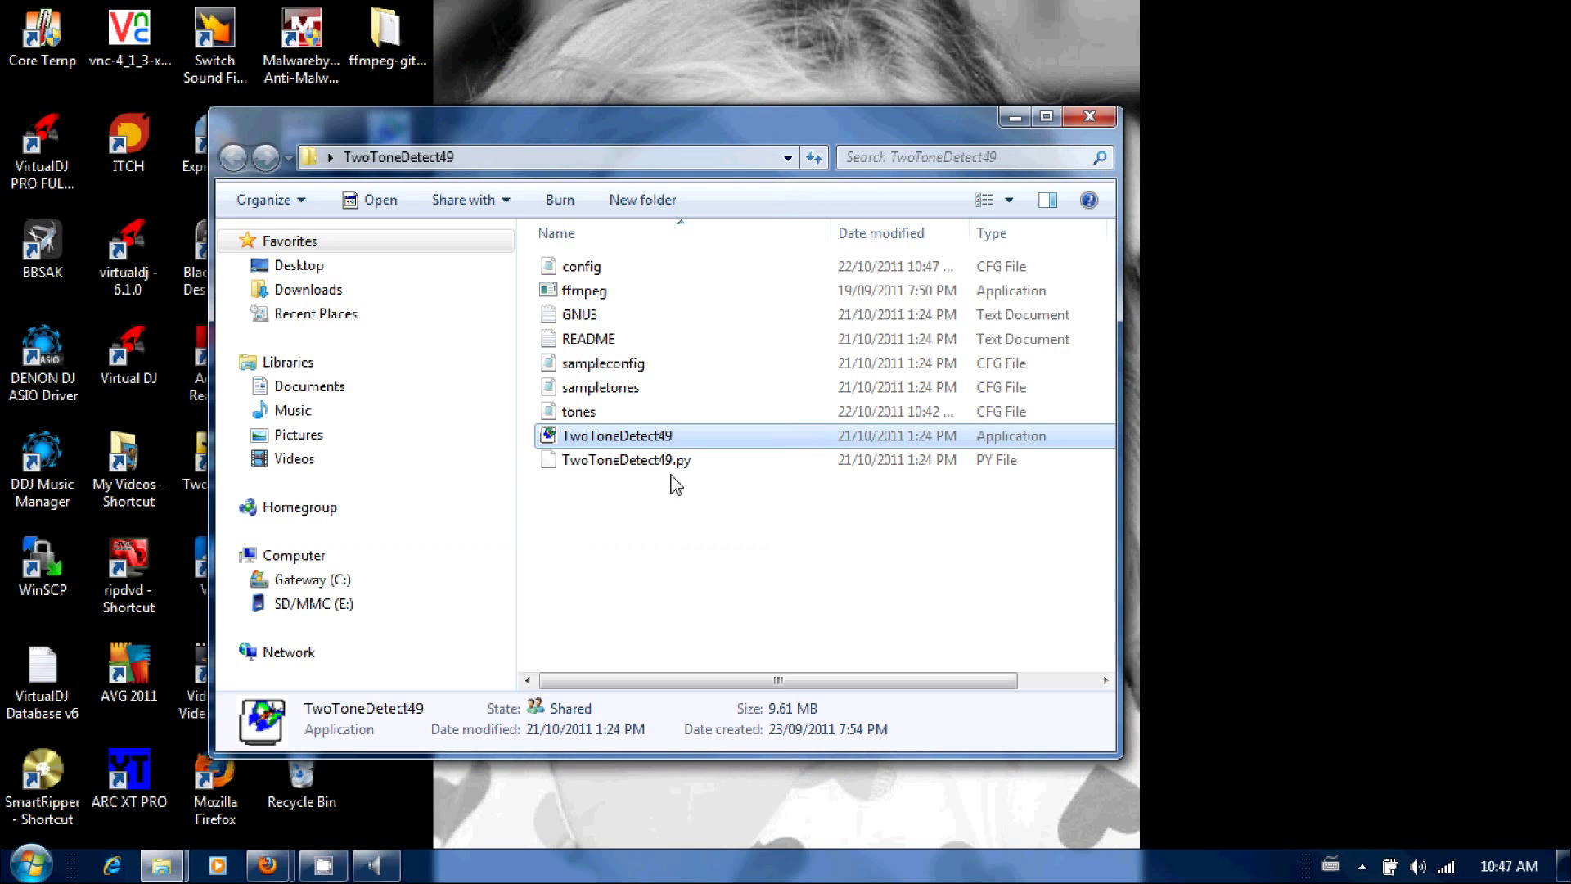
double_click(583, 439)
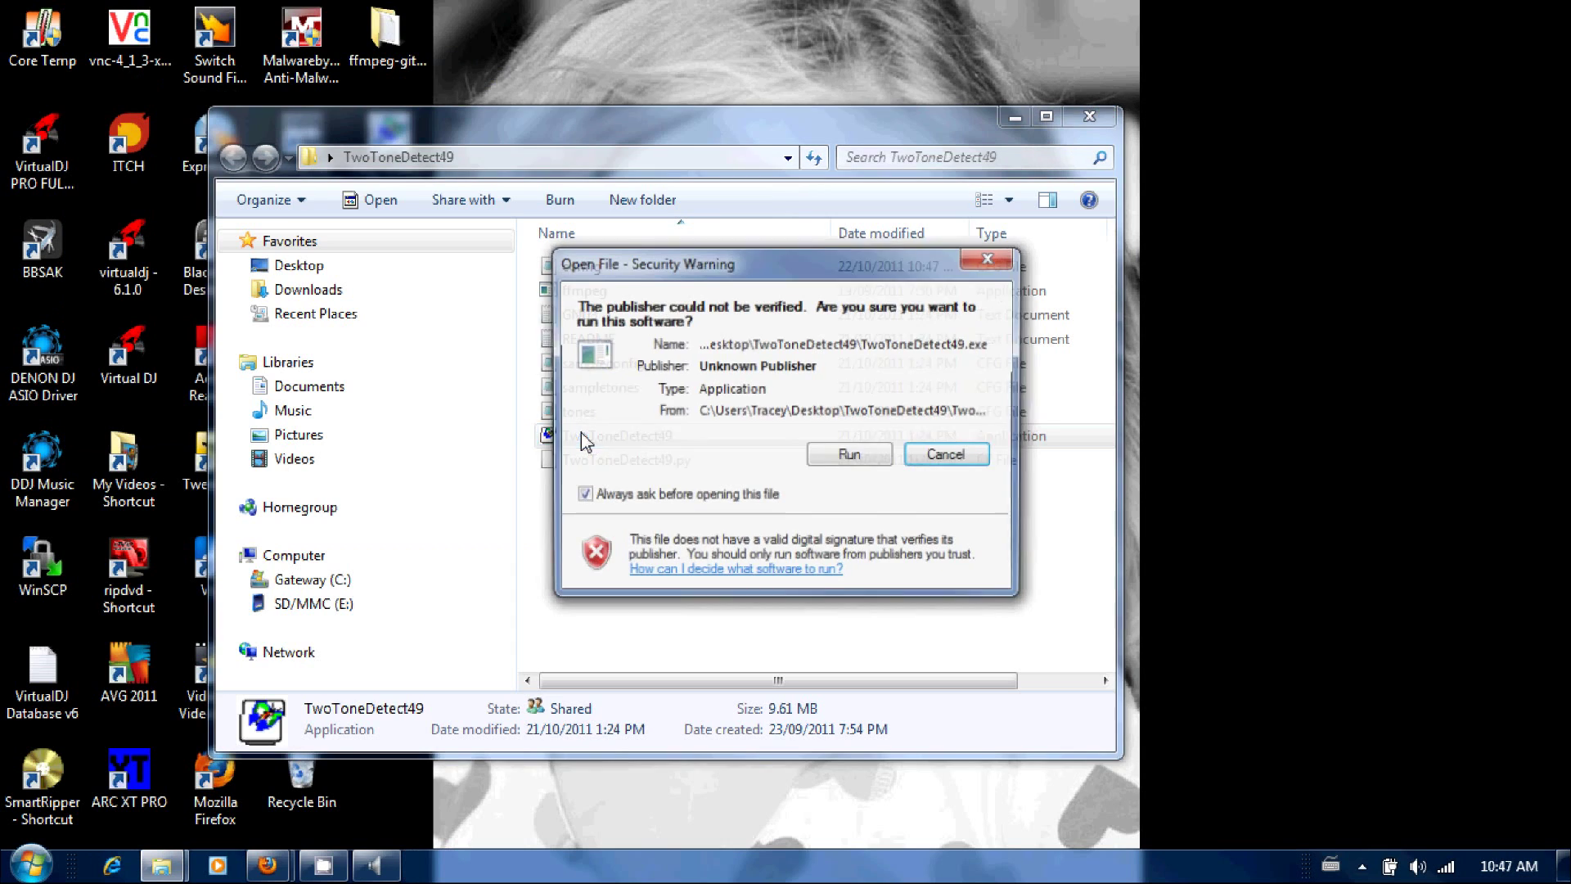
left_click(839, 456)
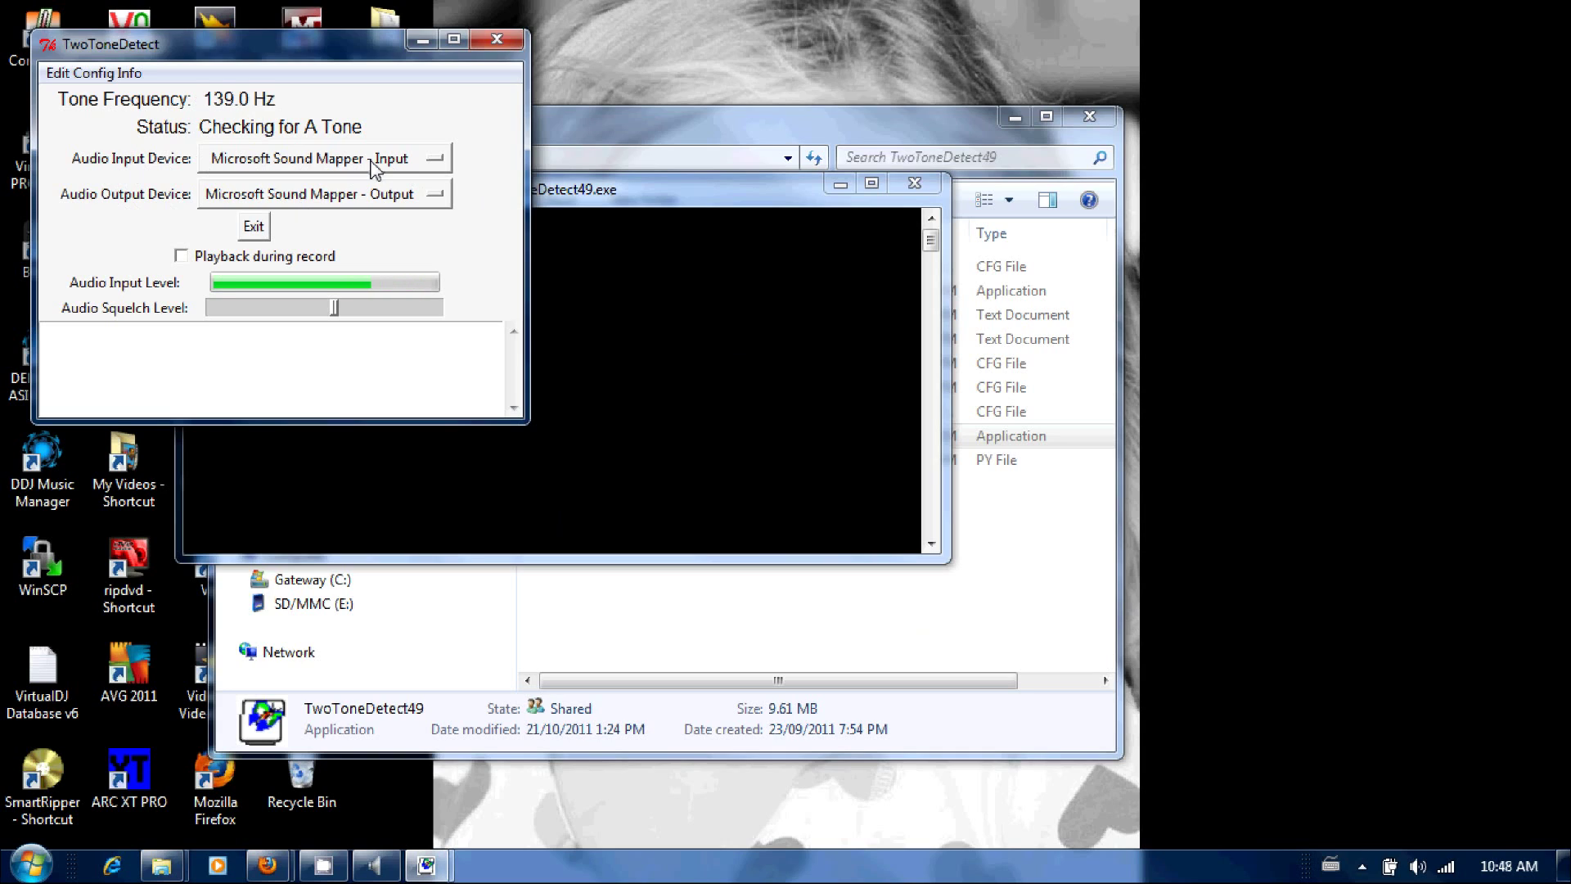
Examine the available audio input devices without choosing a different one
left_click(433, 166)
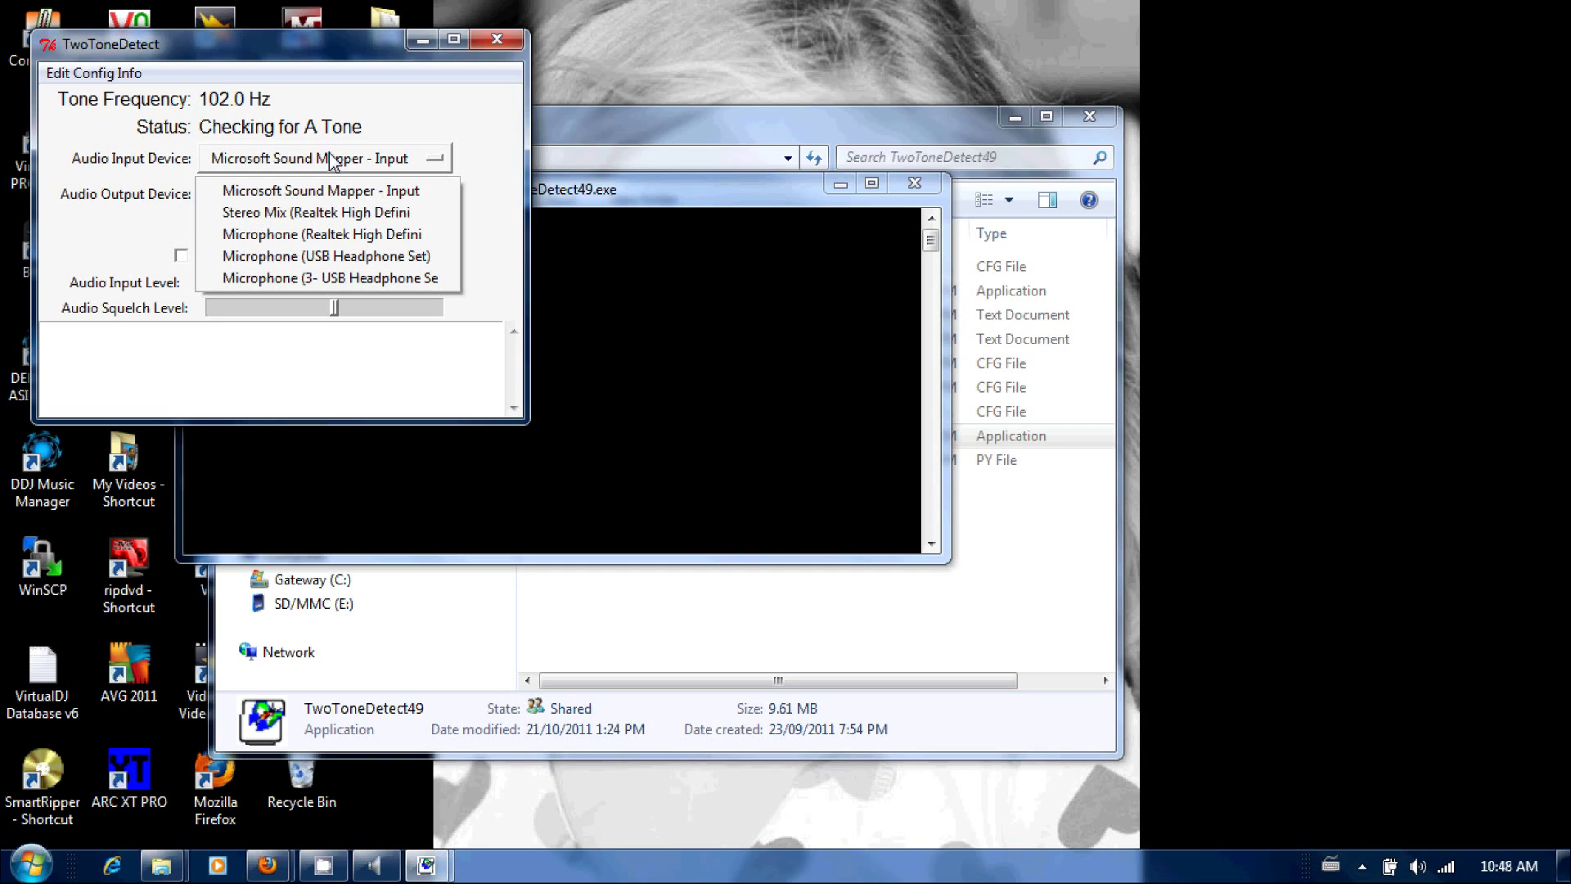
left_click(403, 131)
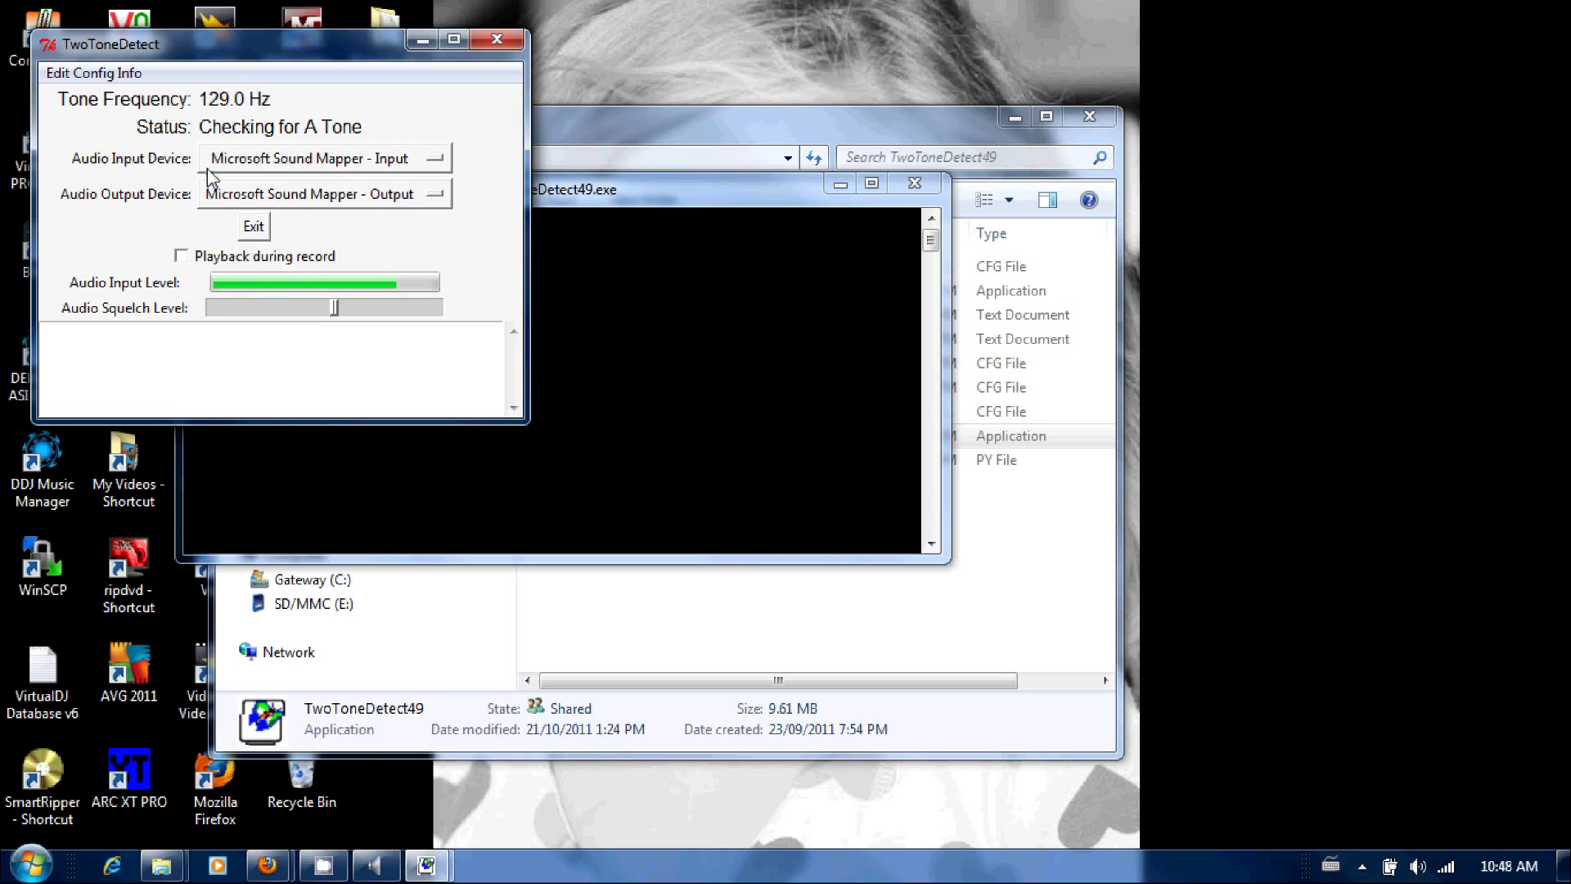